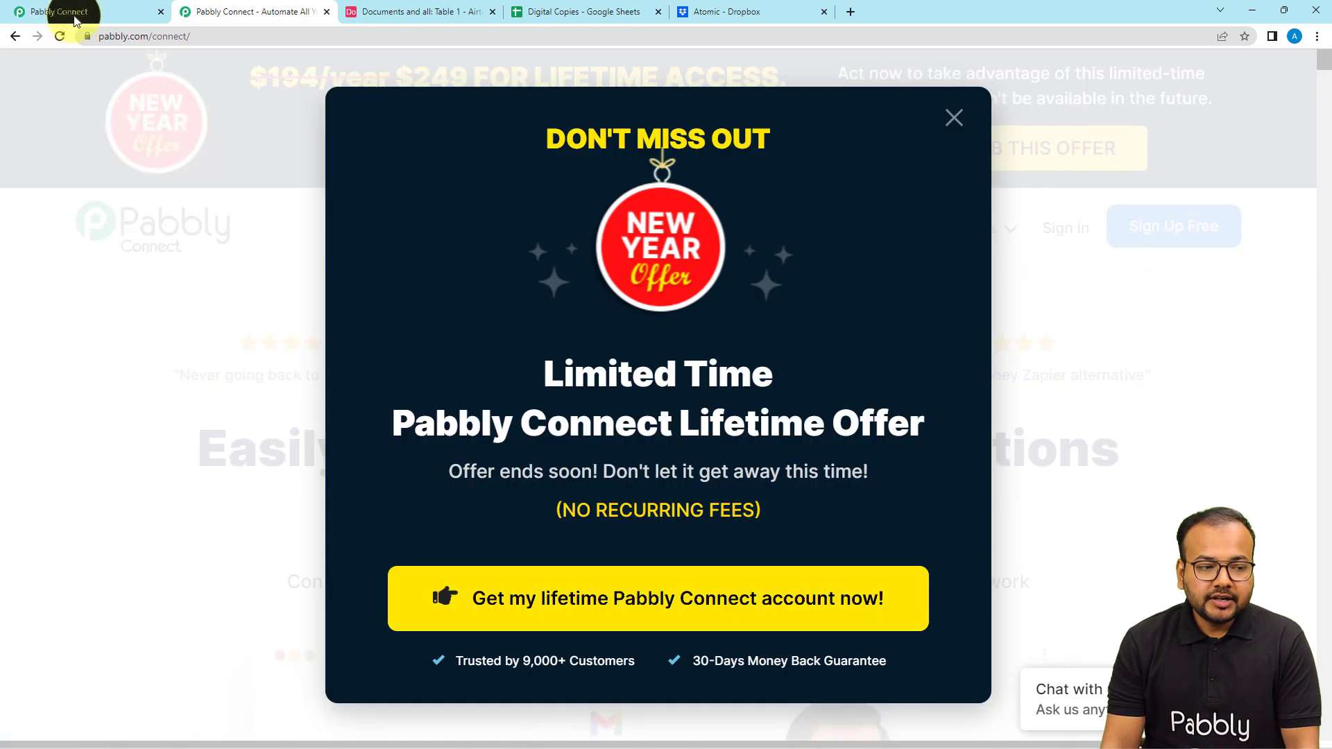
# - Create a new Pabbly Connect workflow named "Airtable to Dropbox" from the dashboard
pyautogui.click(61, 12)
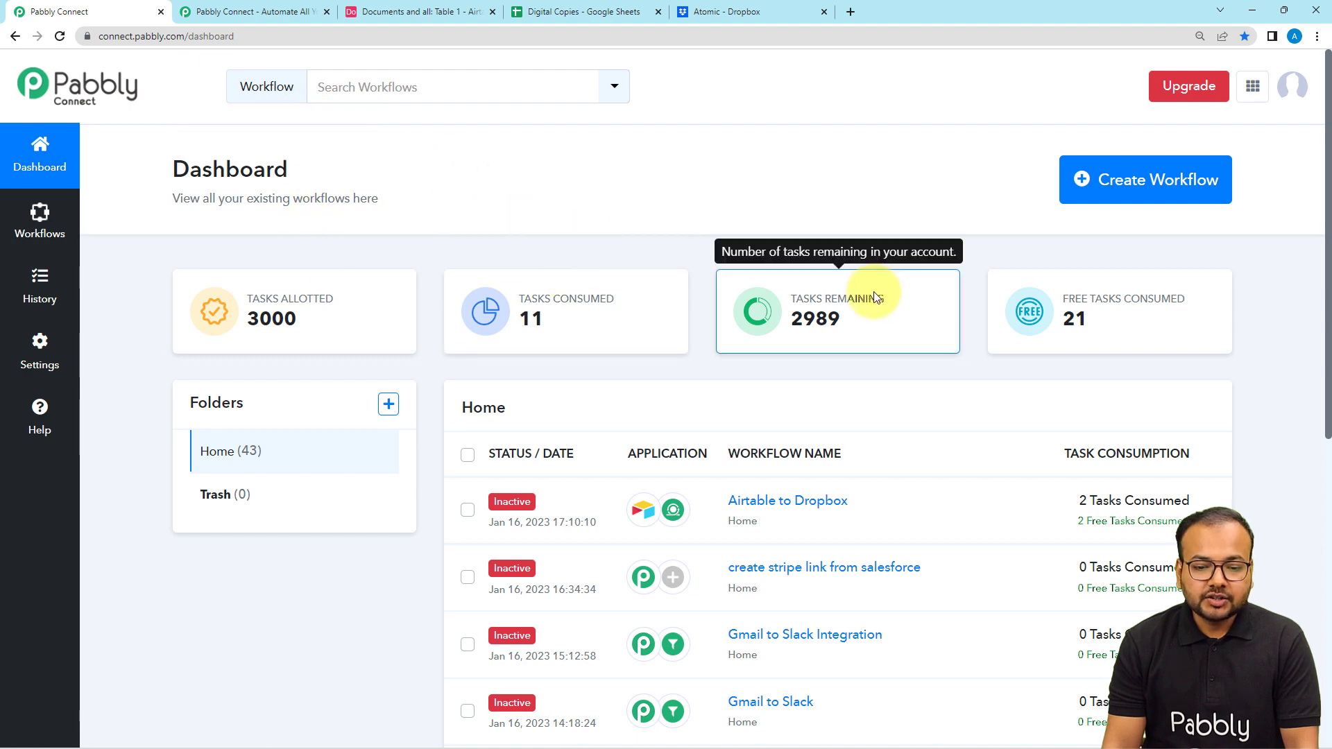
pyautogui.click(1138, 189)
pyautogui.click(595, 410)
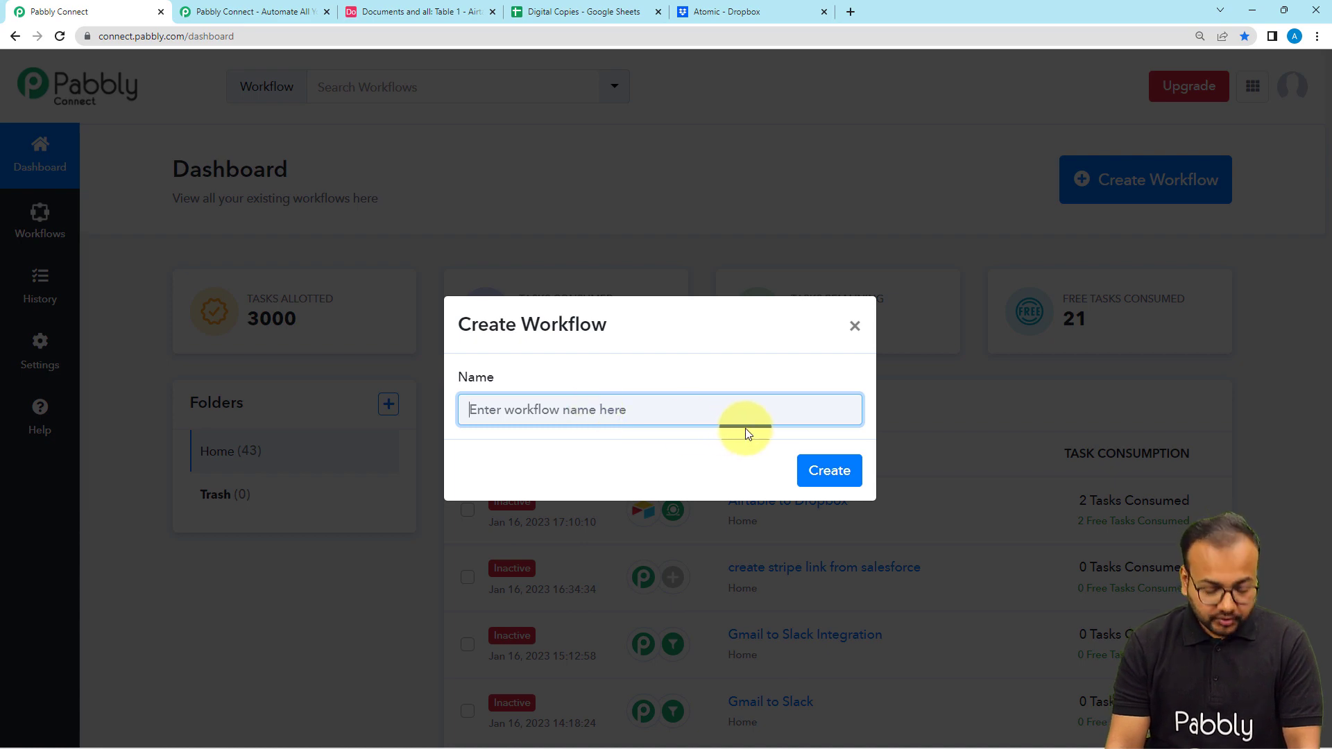
pyautogui.write('Airtab')
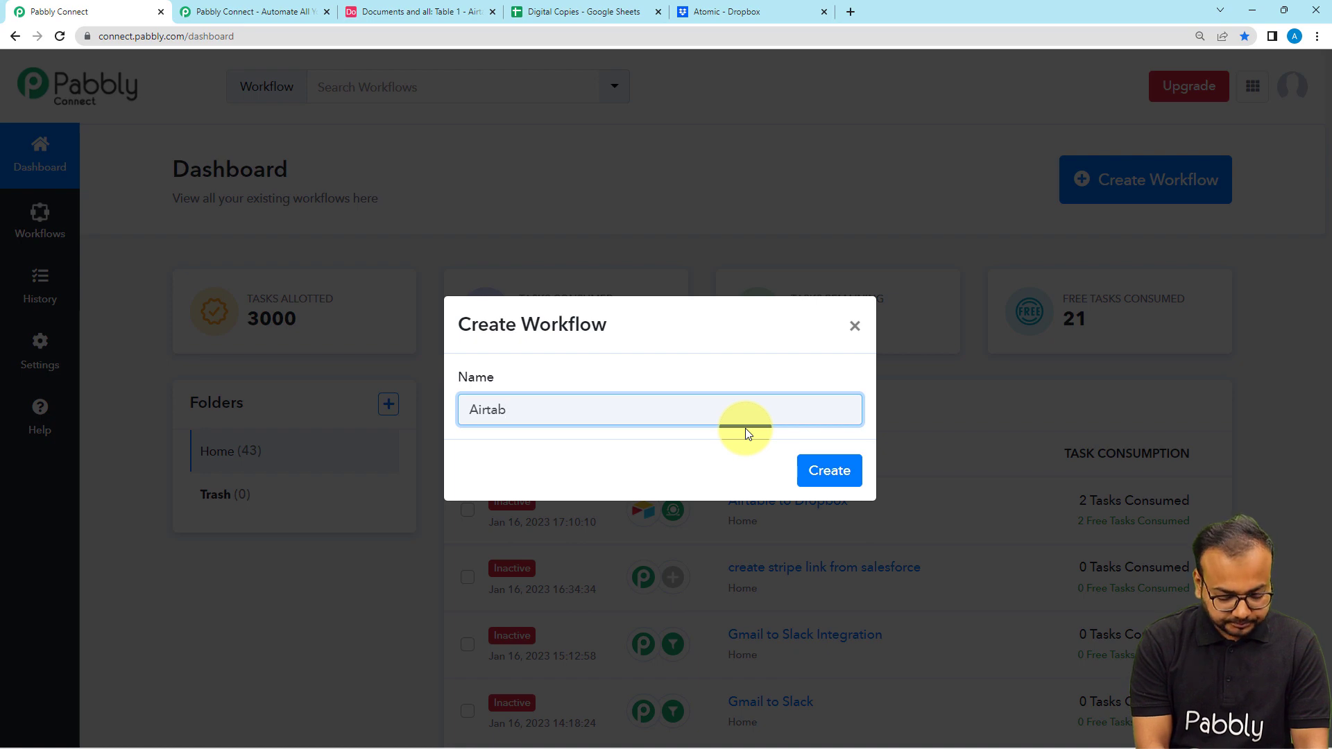
pyautogui.write('le to ')
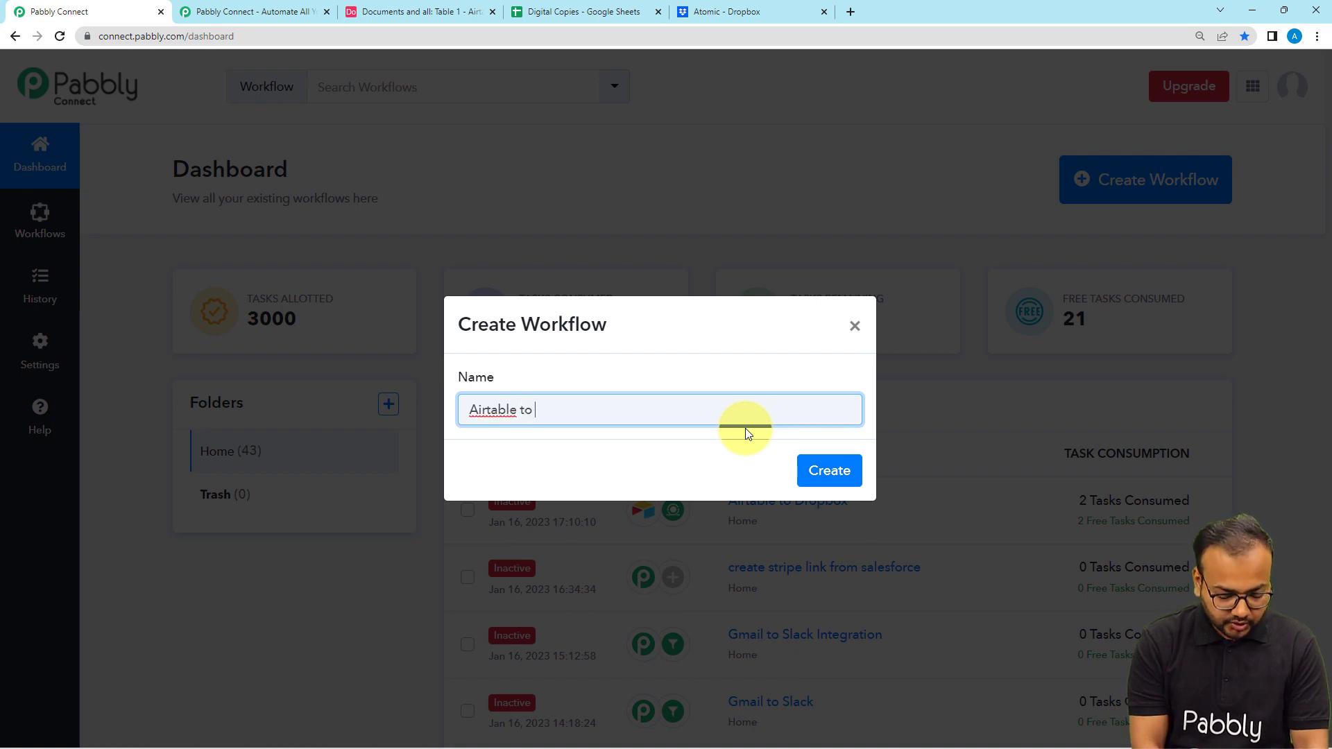
pyautogui.write('Dropbi')
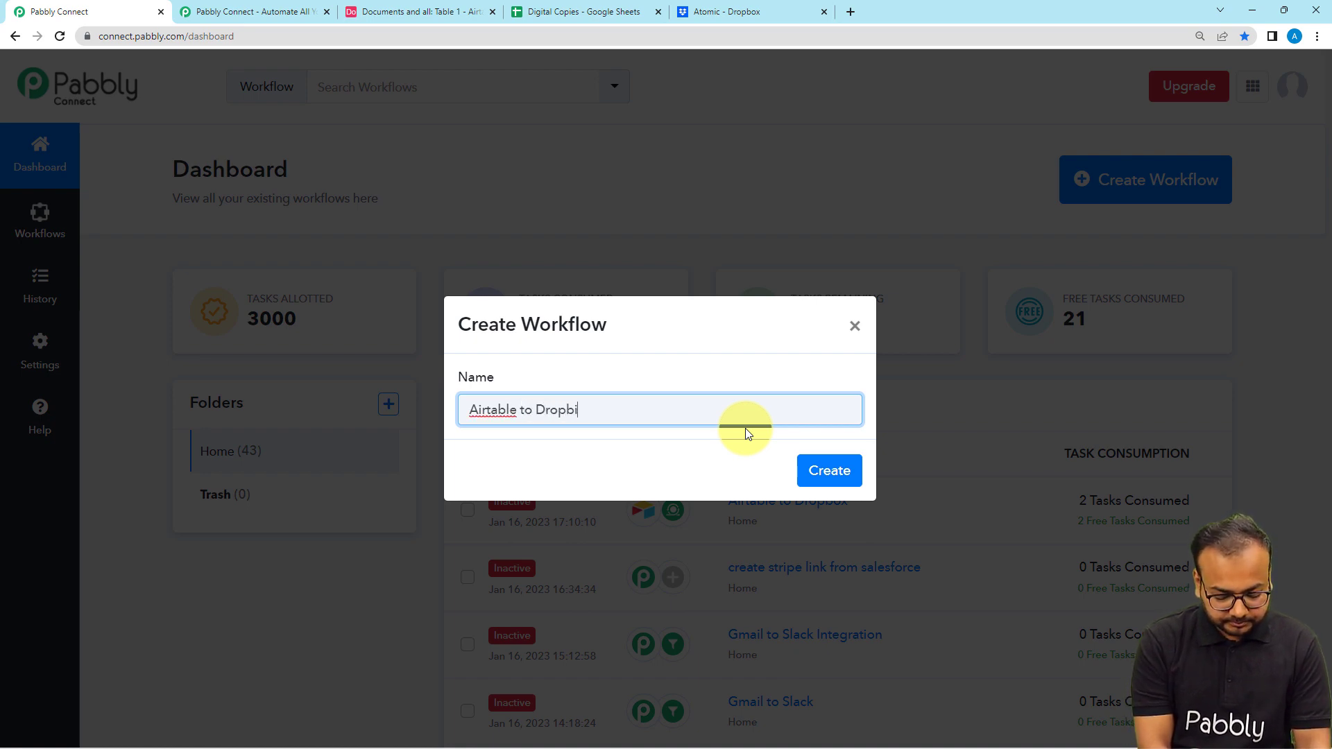
pyautogui.write('x')
pyautogui.press('BackSpace')
pyautogui.press('BackSpace')
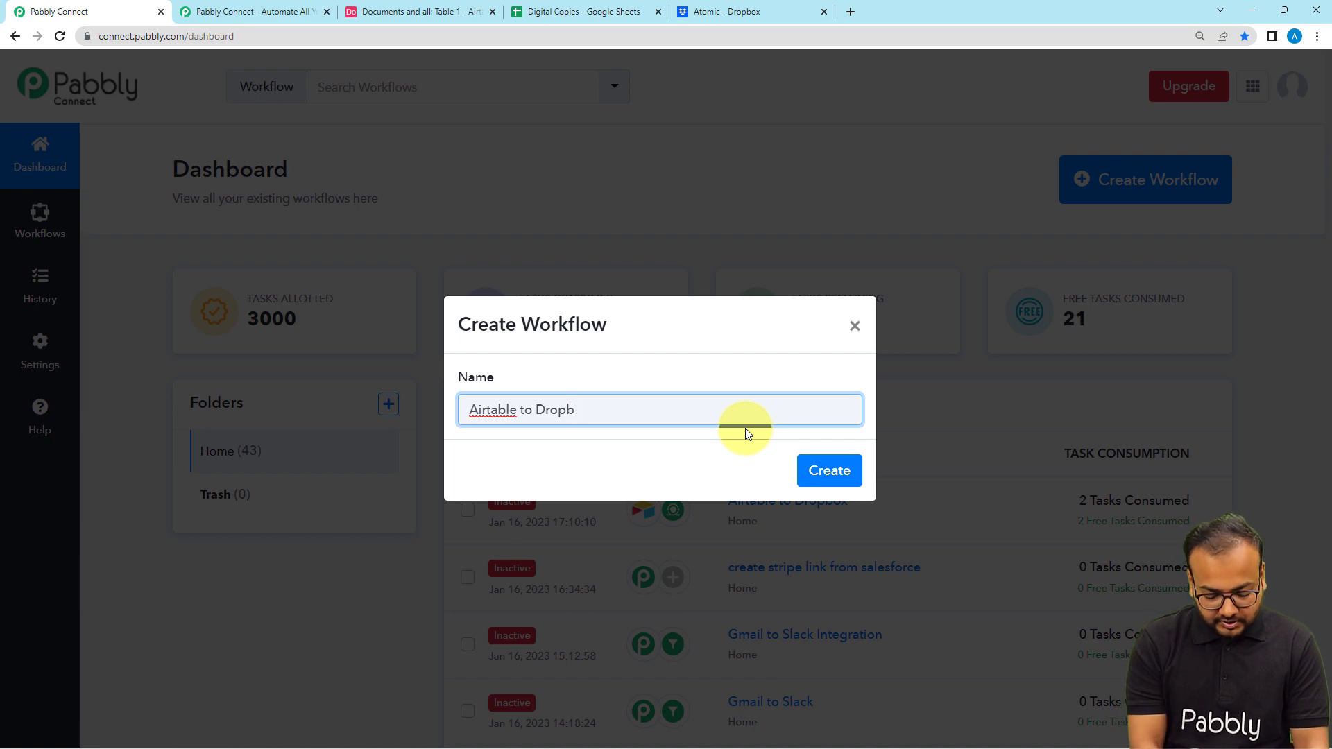
pyautogui.write('ox')
pyautogui.click(799, 471)
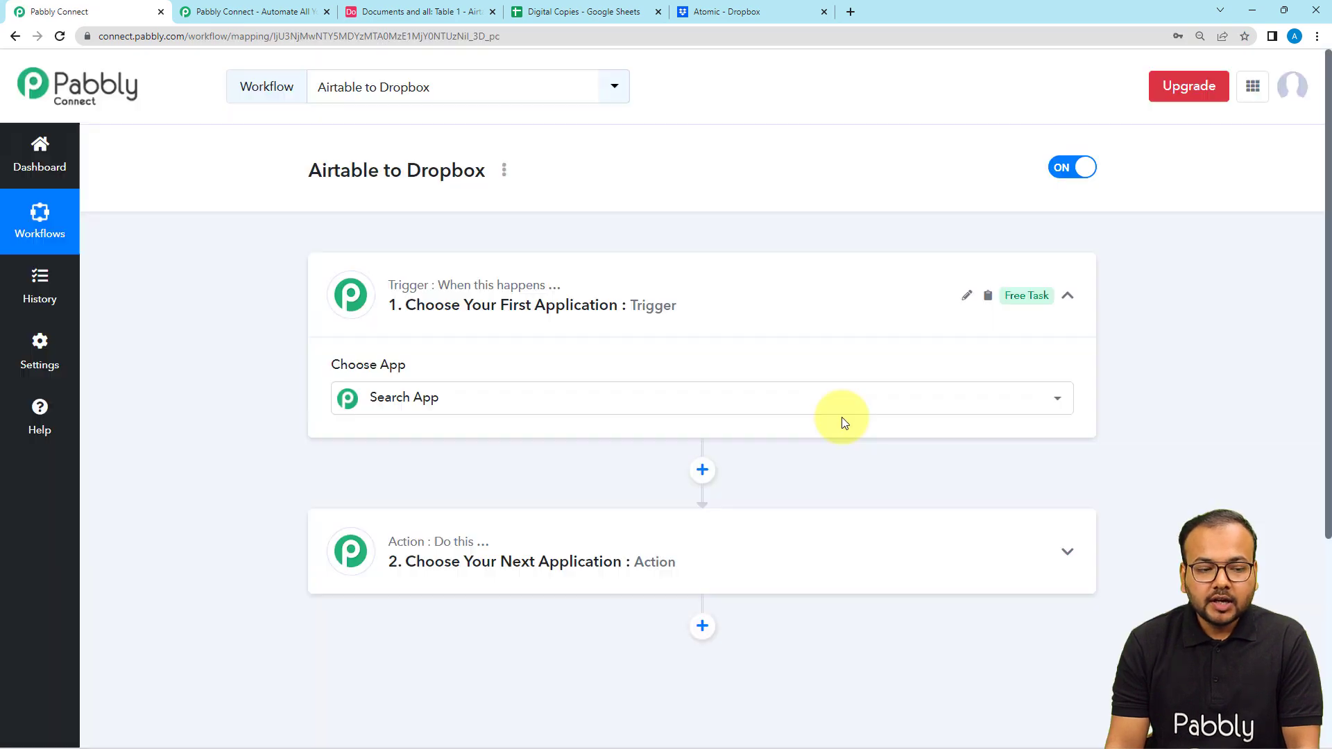
# - Set the workflow's trigger to Airtable with the New Record event and choose to add a new connection
pyautogui.click(924, 292)
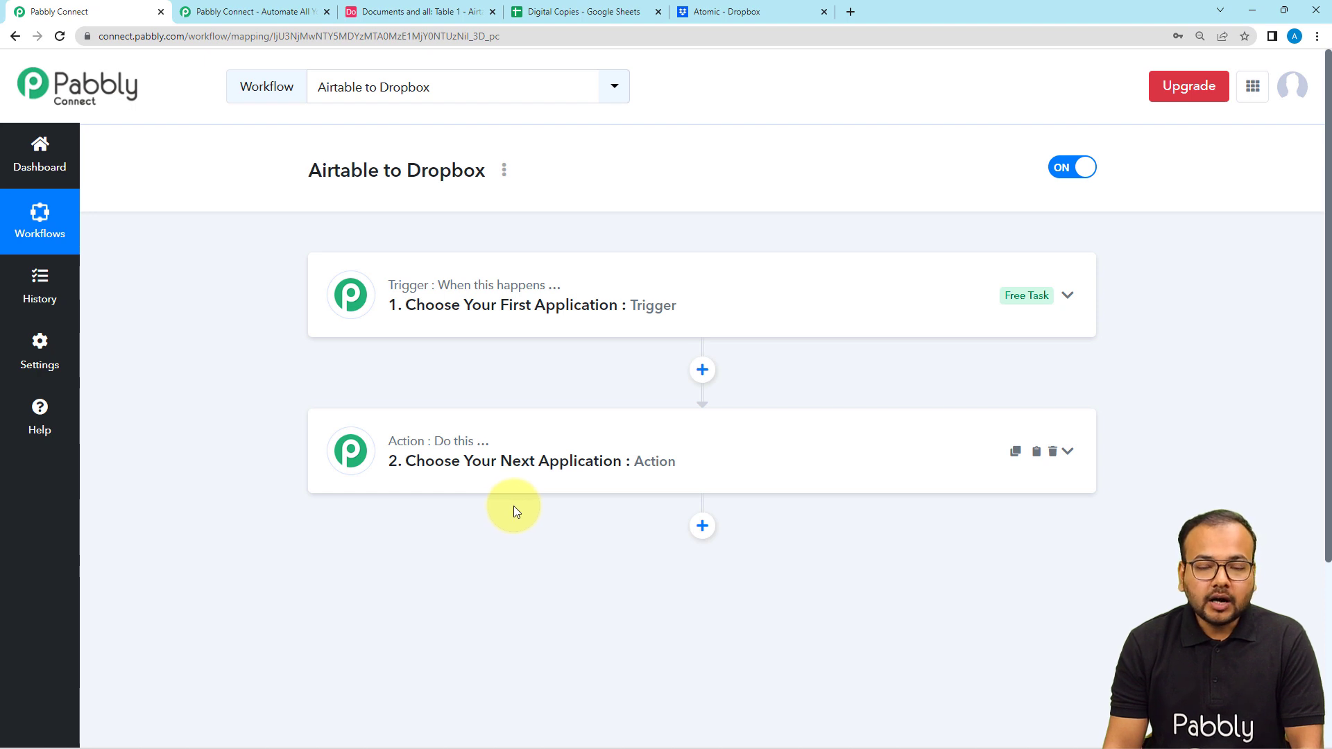
pyautogui.click(486, 310)
pyautogui.scroll(-2, 486, 311)
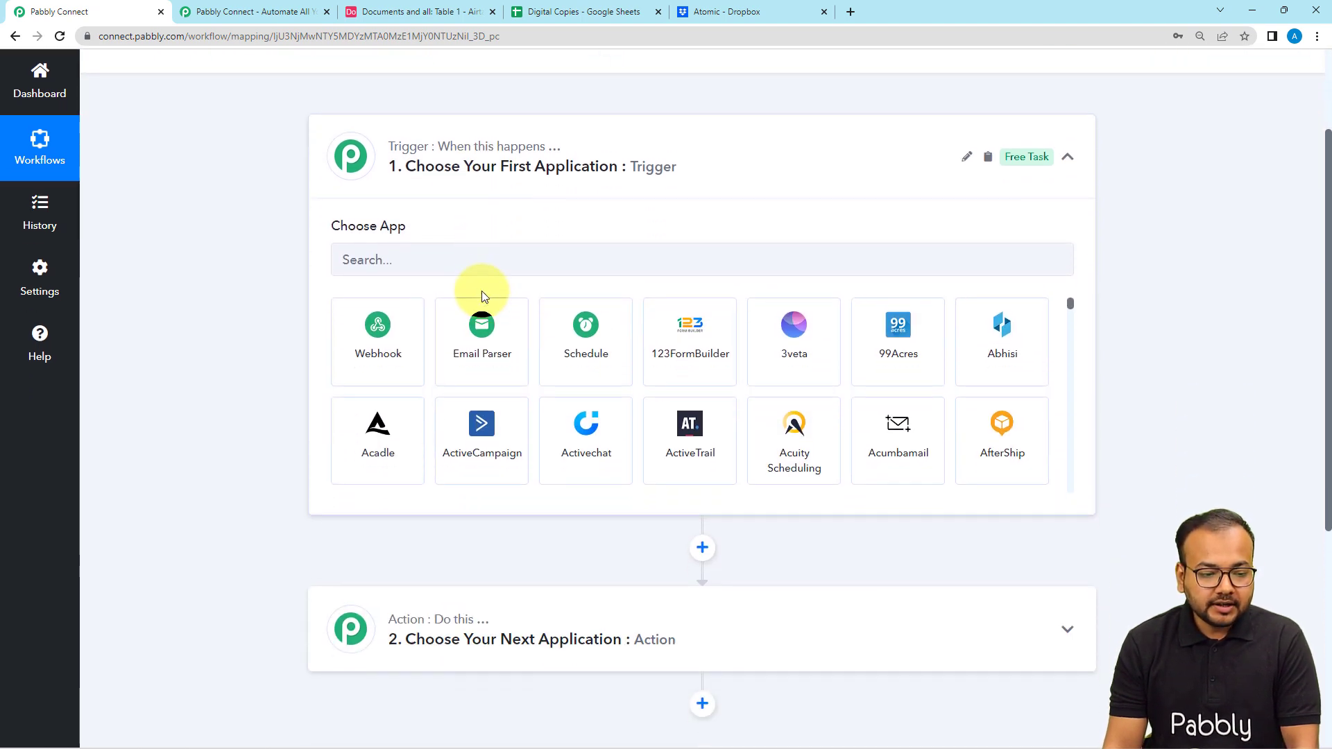
pyautogui.click(487, 265)
pyautogui.write('airt')
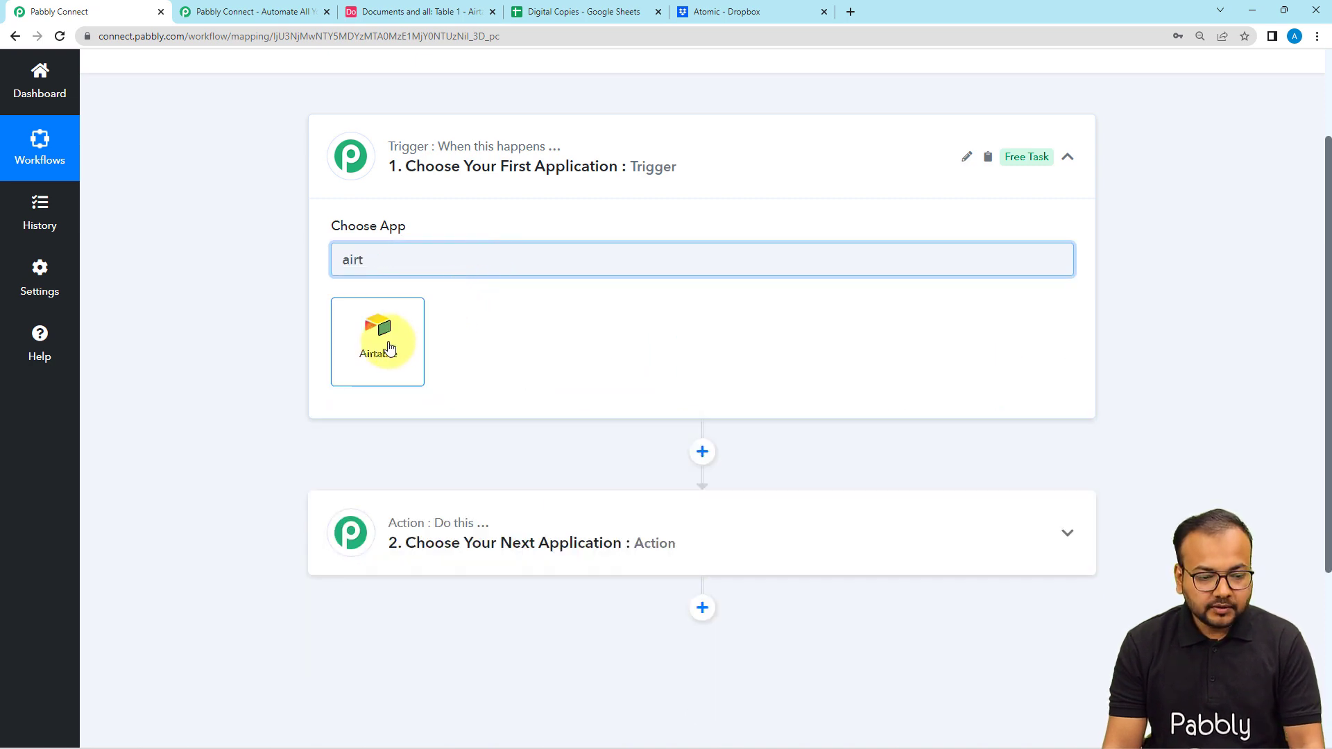
pyautogui.click(389, 347)
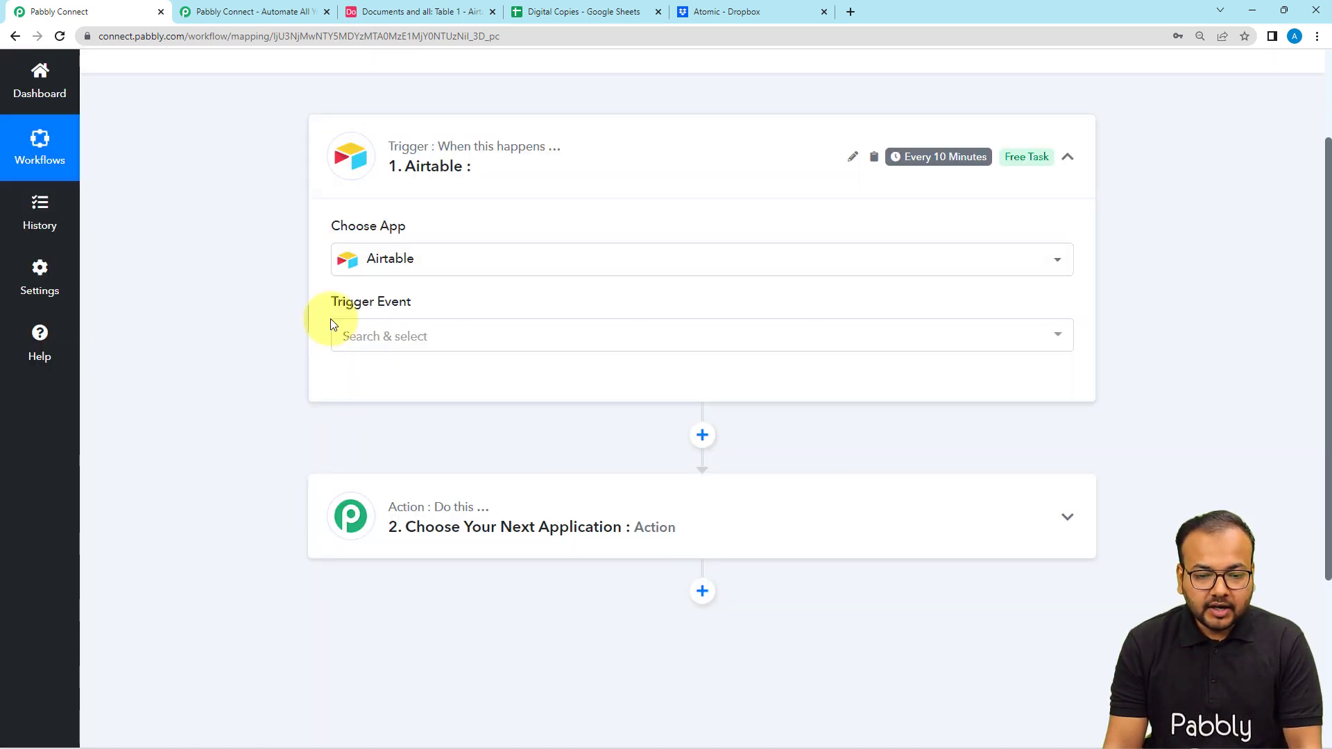
pyautogui.click(378, 335)
pyautogui.click(419, 426)
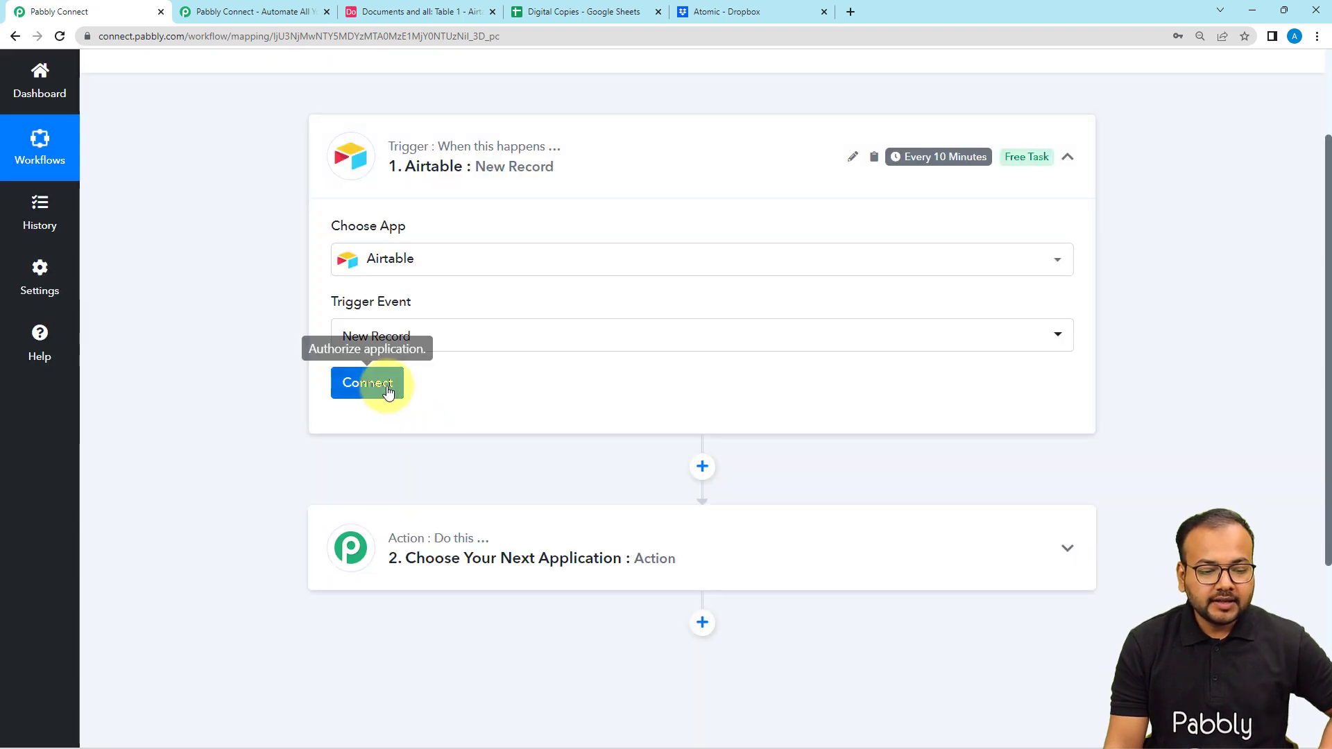
pyautogui.click(376, 389)
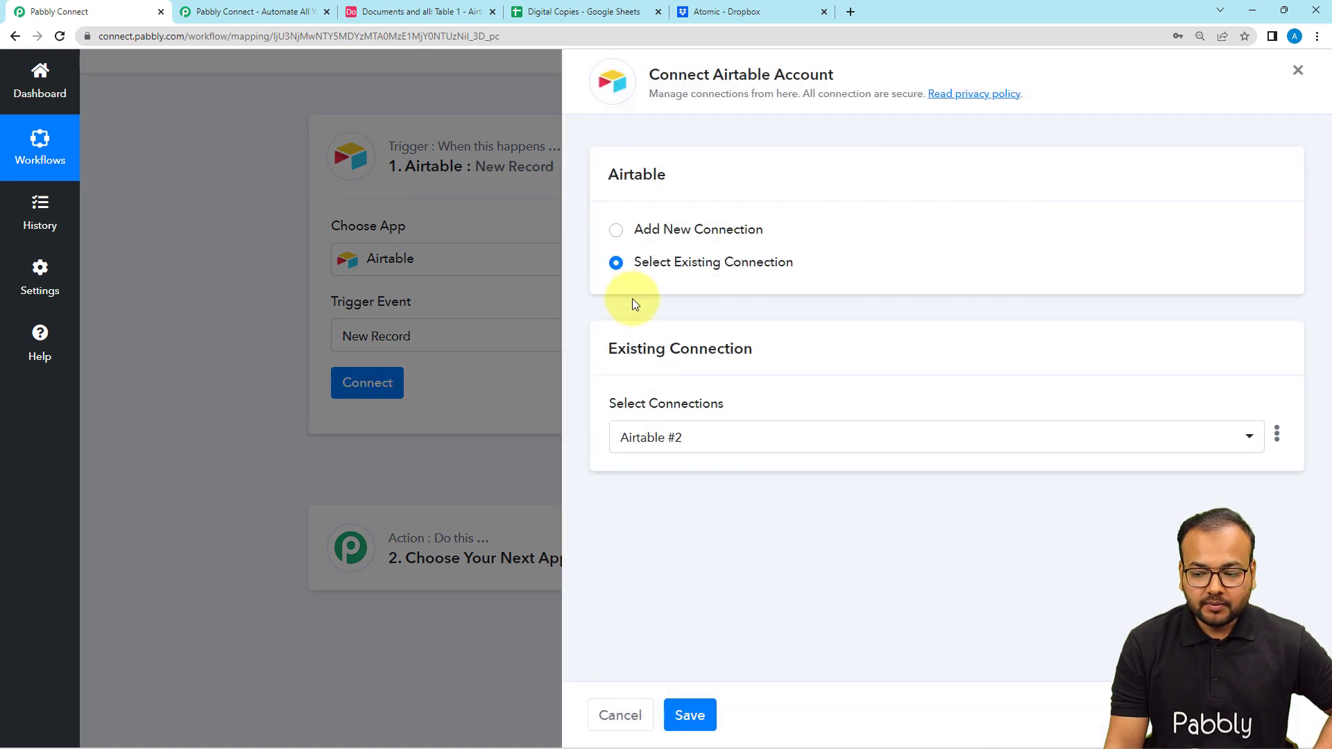
pyautogui.click(614, 231)
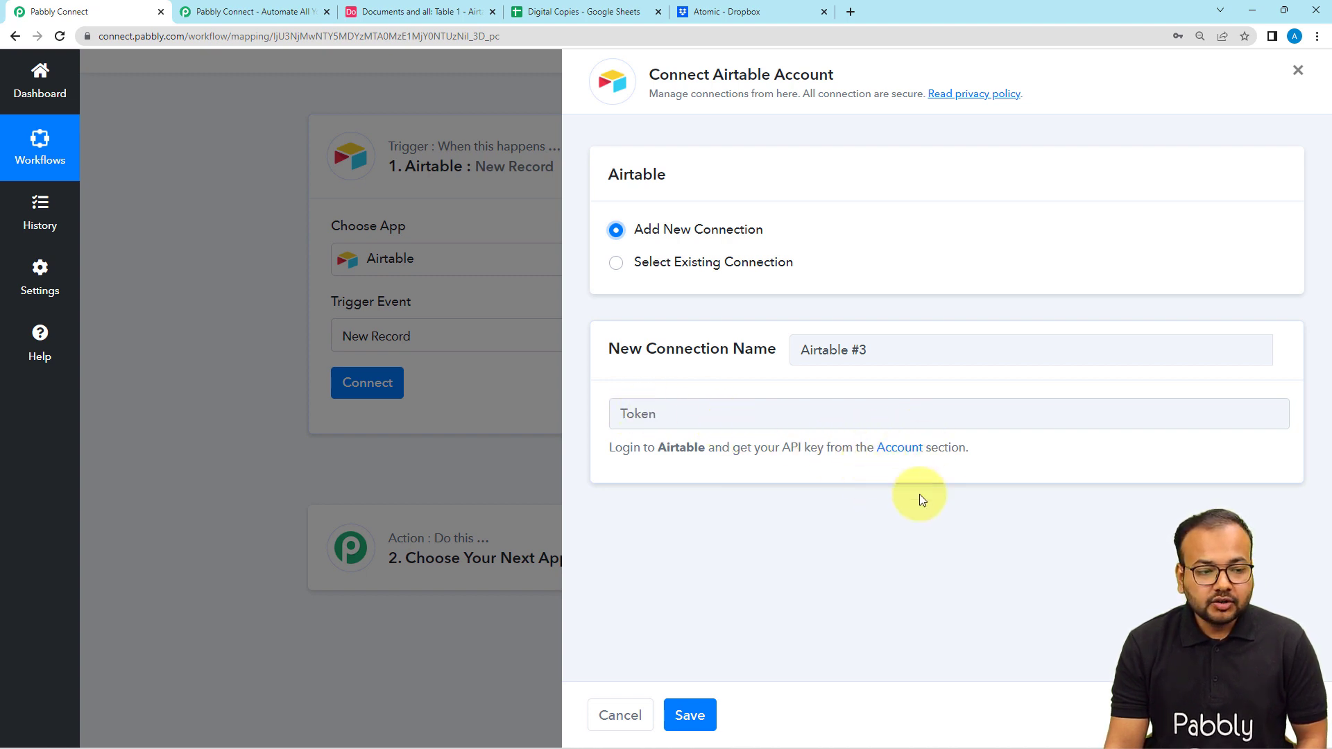
# - Switch to Airtable and copy the personal API key from the account overview page
pyautogui.click(418, 12)
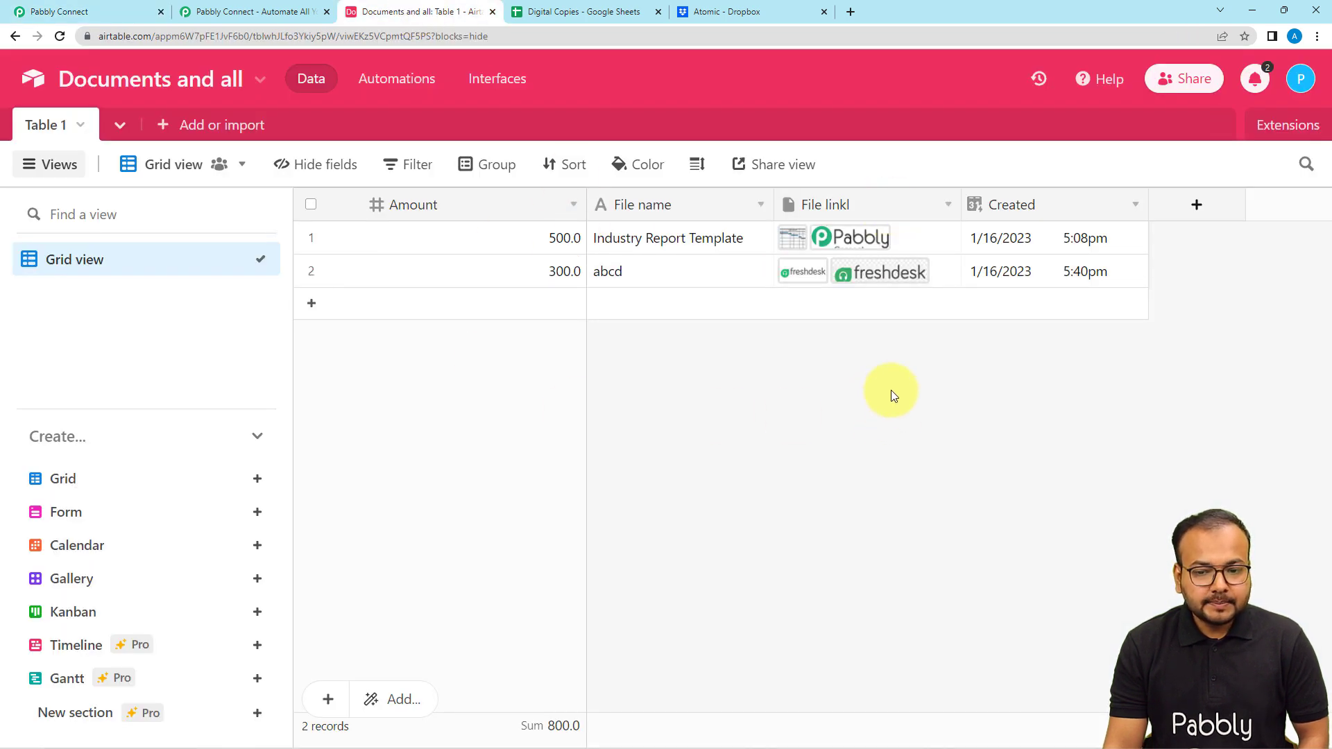
pyautogui.click(1294, 92)
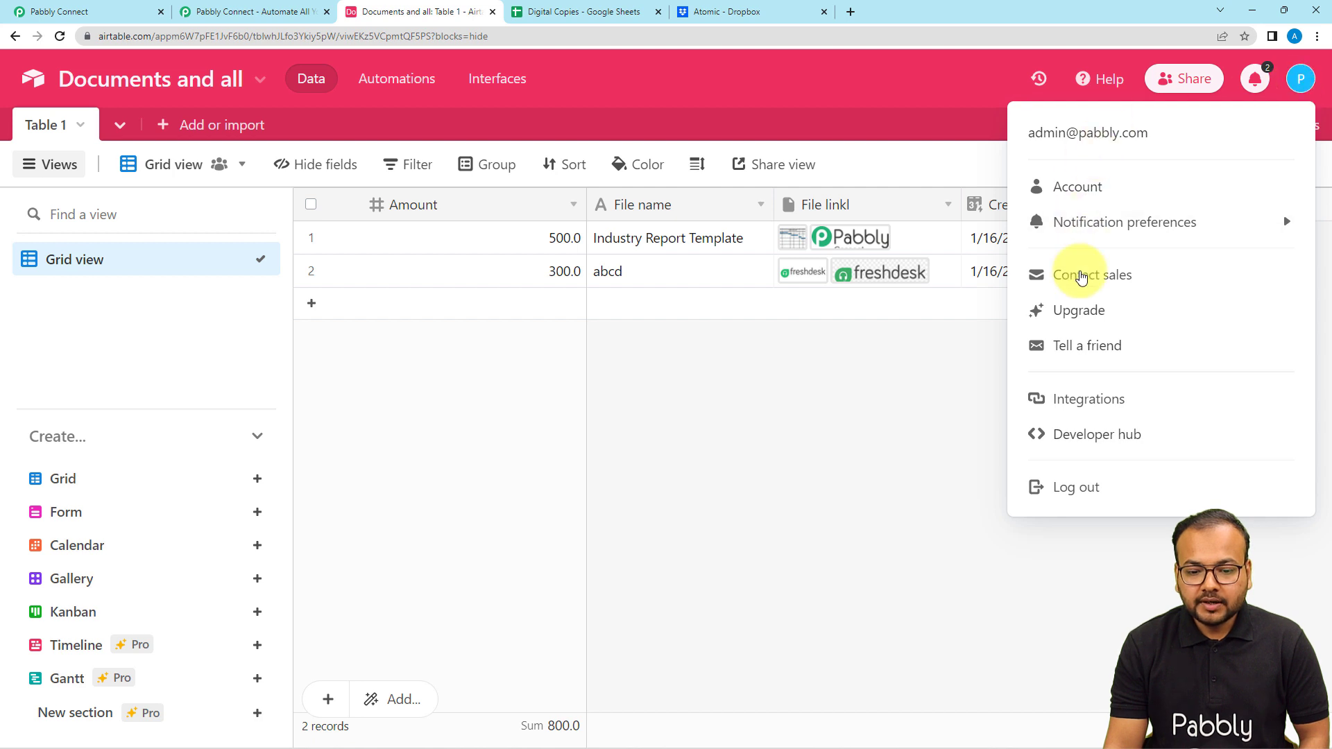
pyautogui.click(1077, 189)
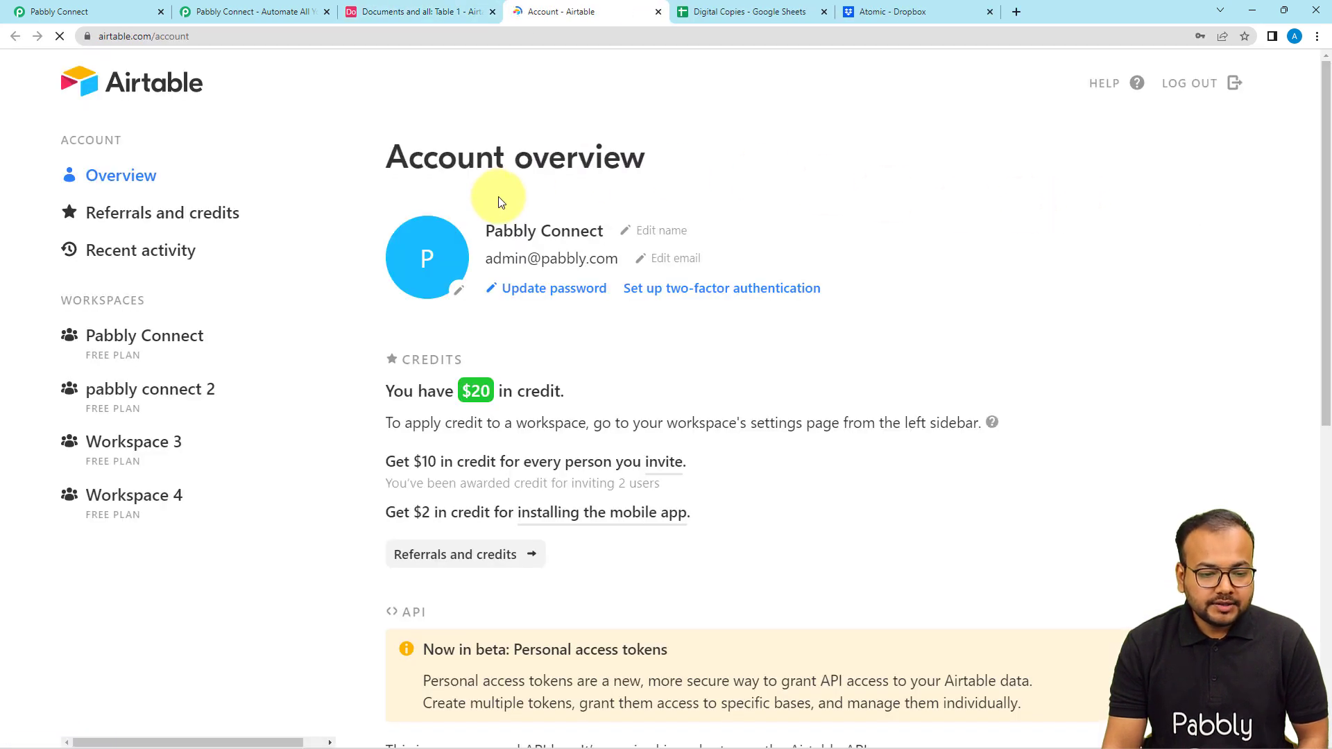
pyautogui.scroll(-8, 498, 197)
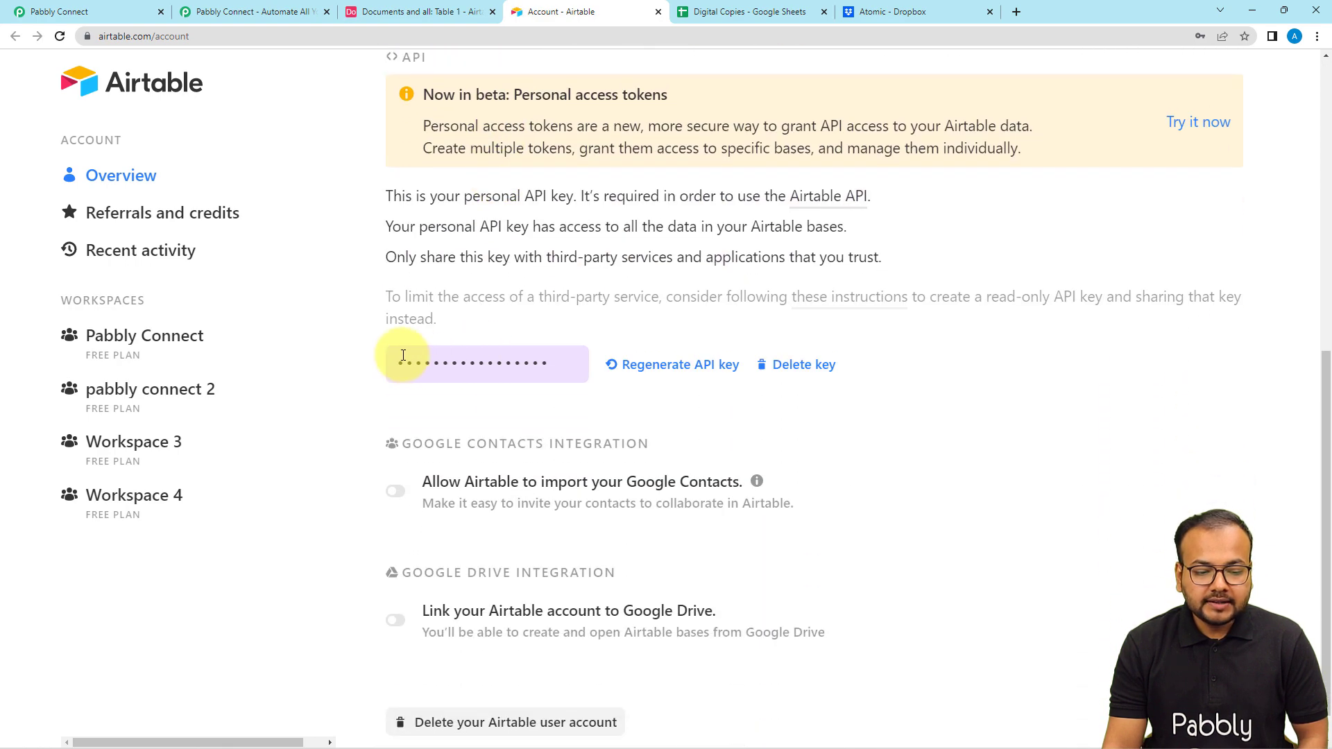
pyautogui.click(505, 362)
pyautogui.doubleClick(521, 363)
pyautogui.rightClick(525, 374)
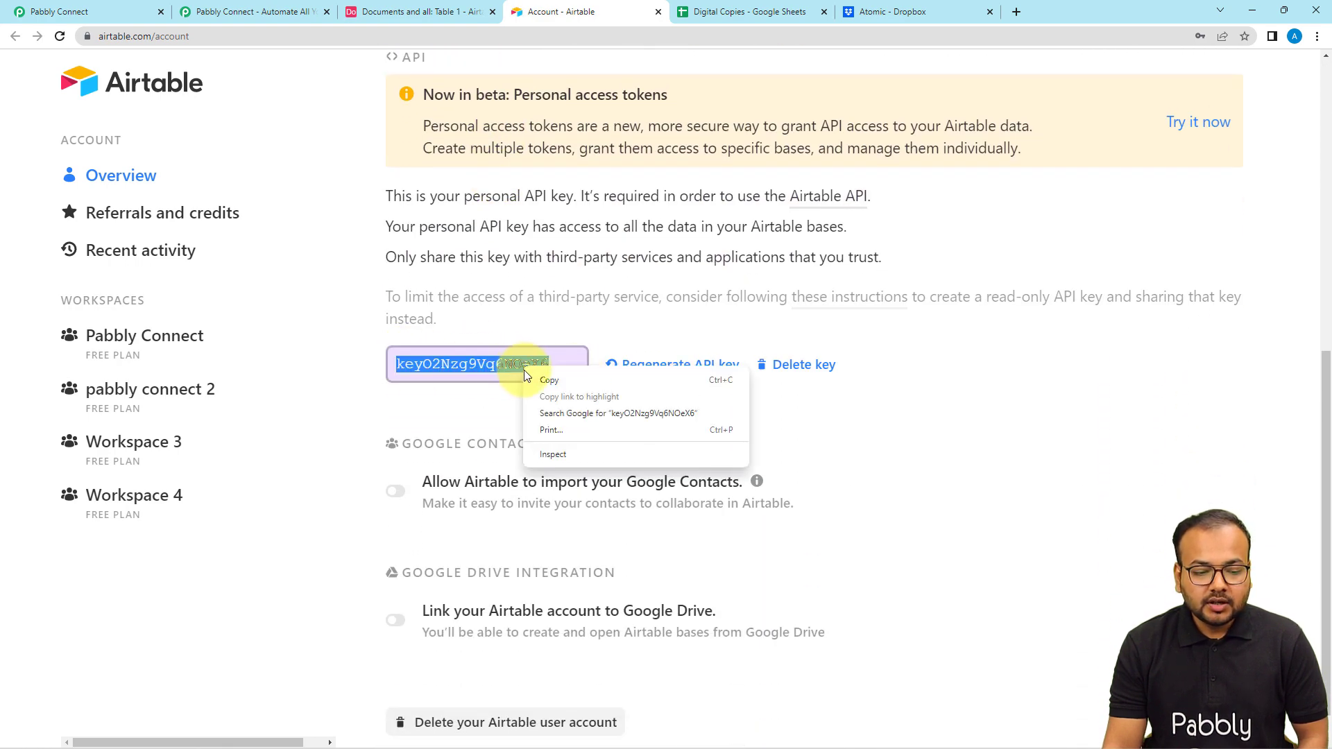
pyautogui.click(548, 380)
# - Back in Pabbly Connect, paste the API key as the token of the new Airtable connection and save it
pyautogui.click(105, 11)
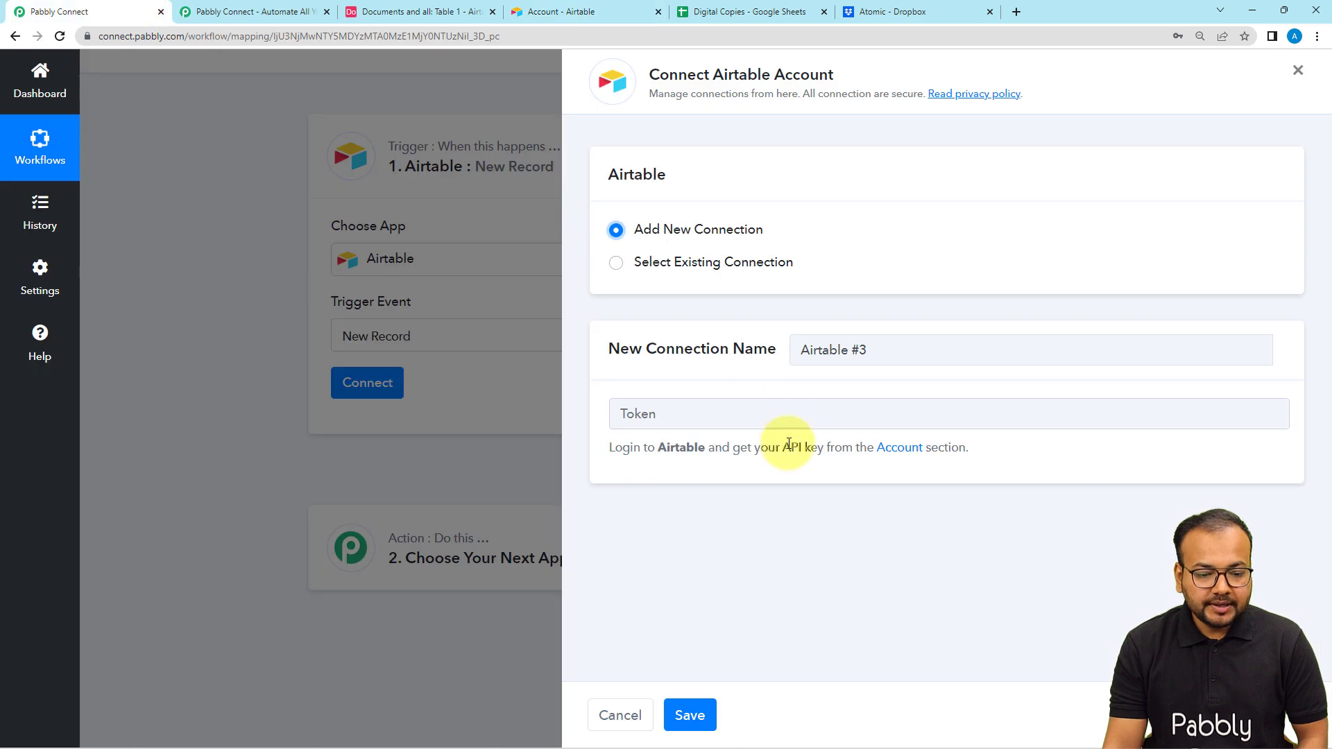
pyautogui.rightClick(760, 420)
pyautogui.click(793, 531)
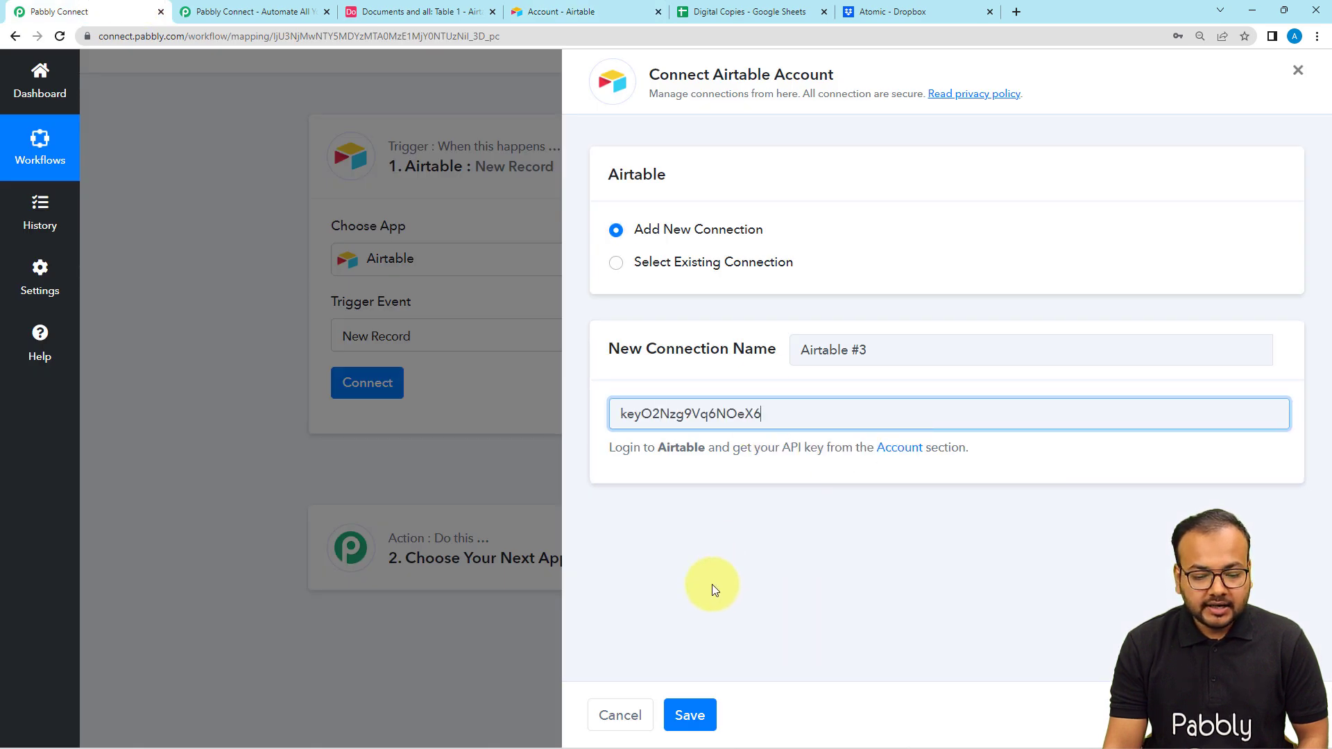
pyautogui.click(696, 701)
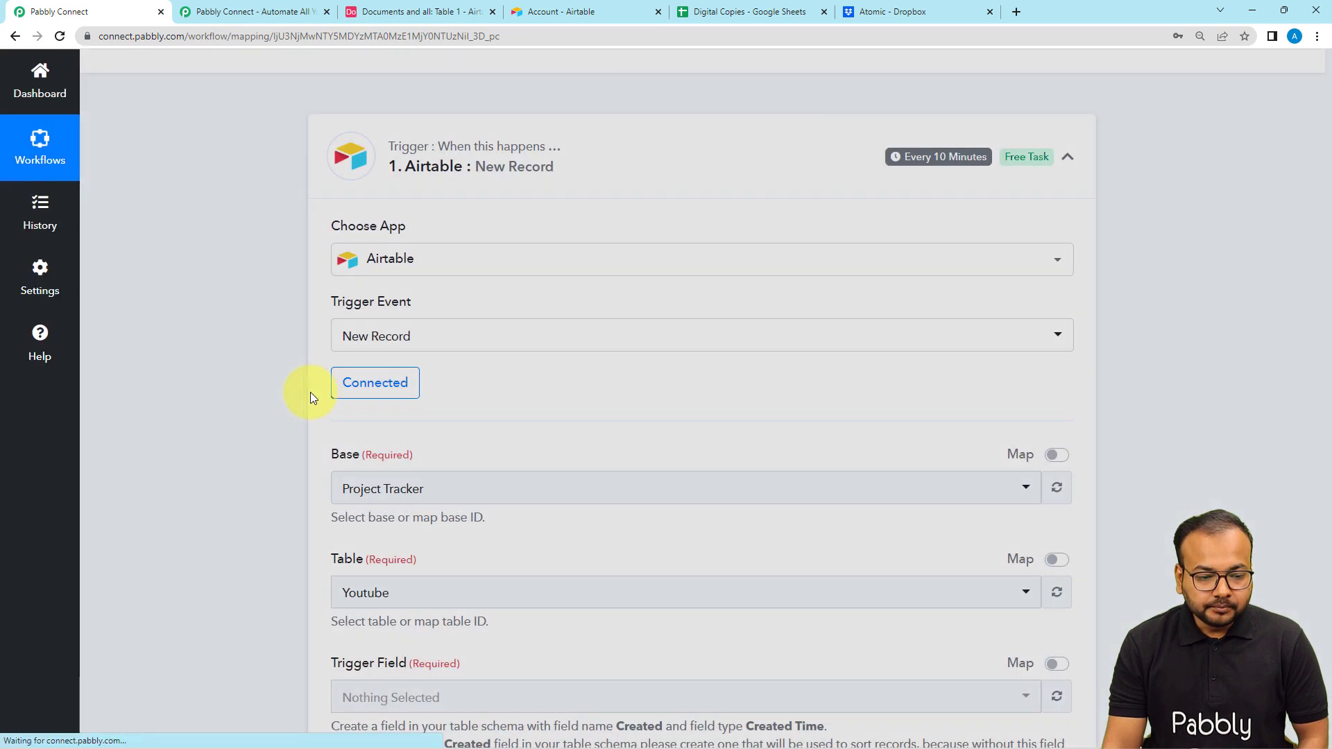
# - Check the base name in Airtable and select "Documents and all" as the trigger's base
pyautogui.scroll(-3, 340, 311)
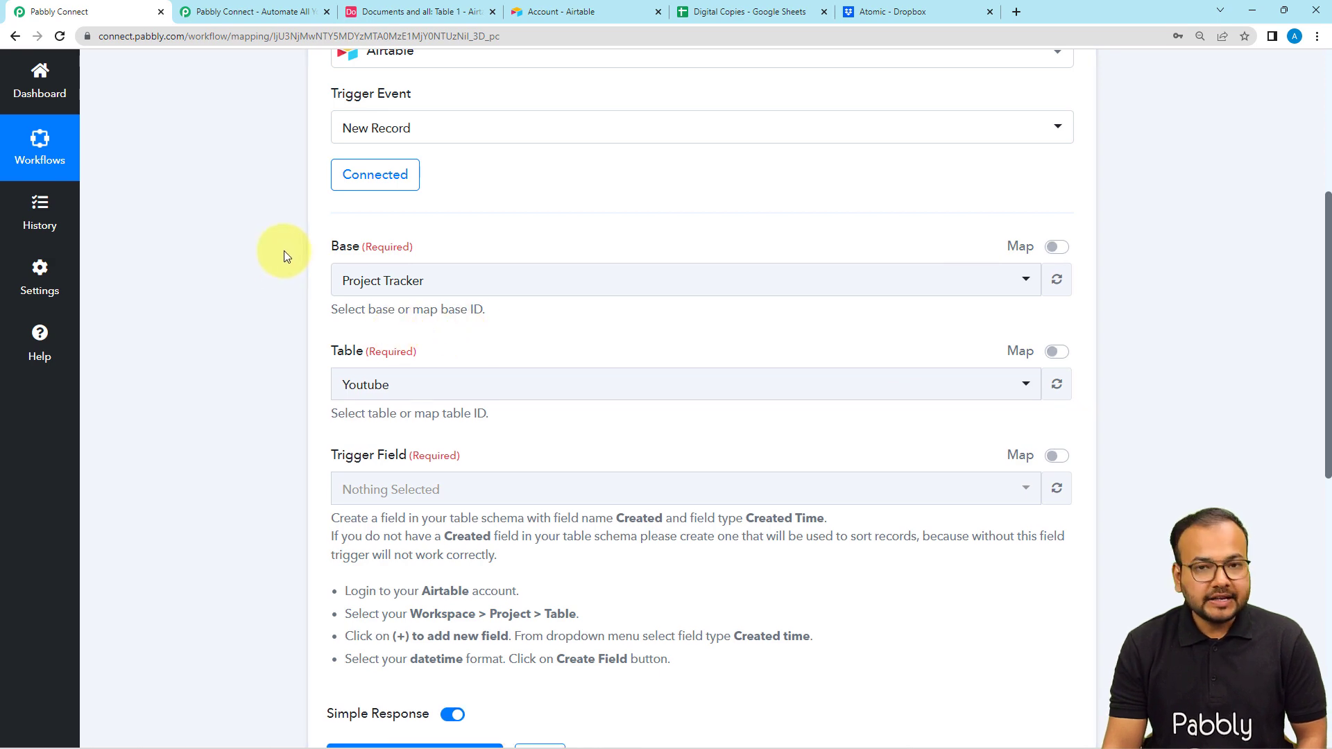
pyautogui.click(406, 11)
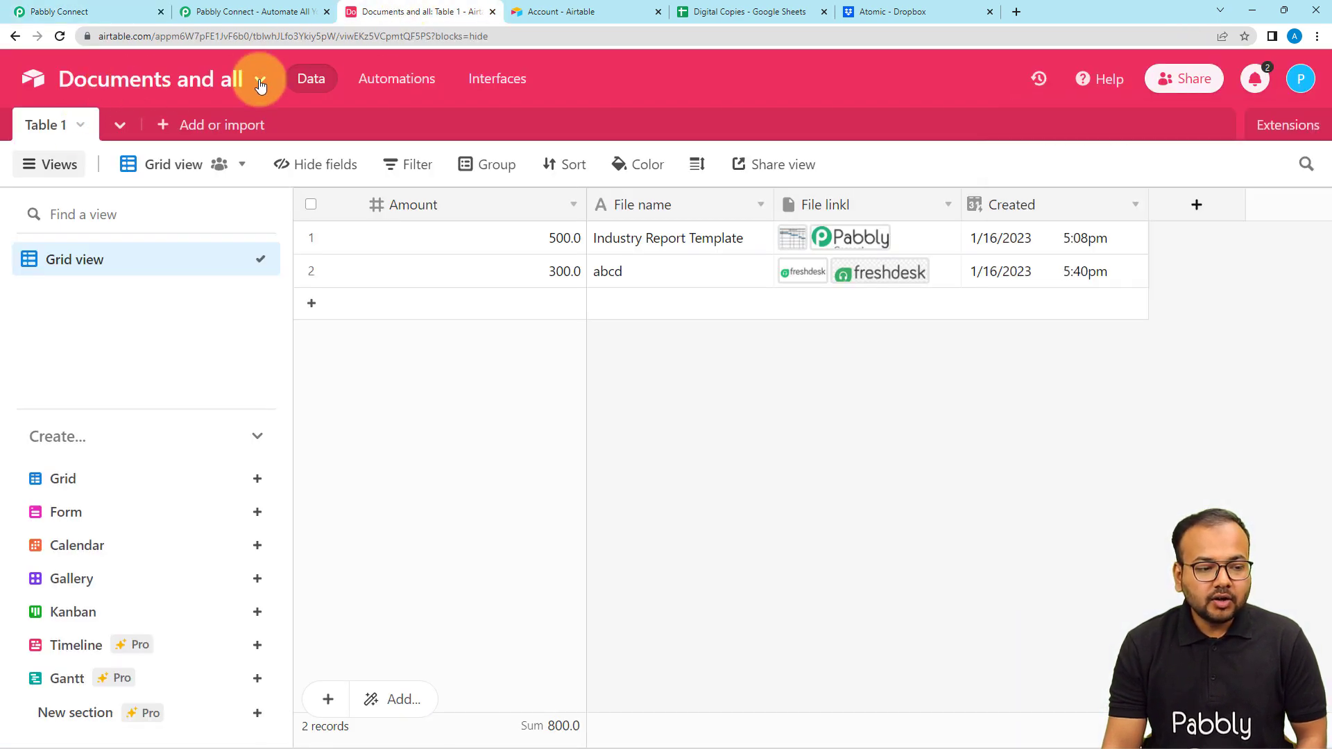
pyautogui.click(87, 12)
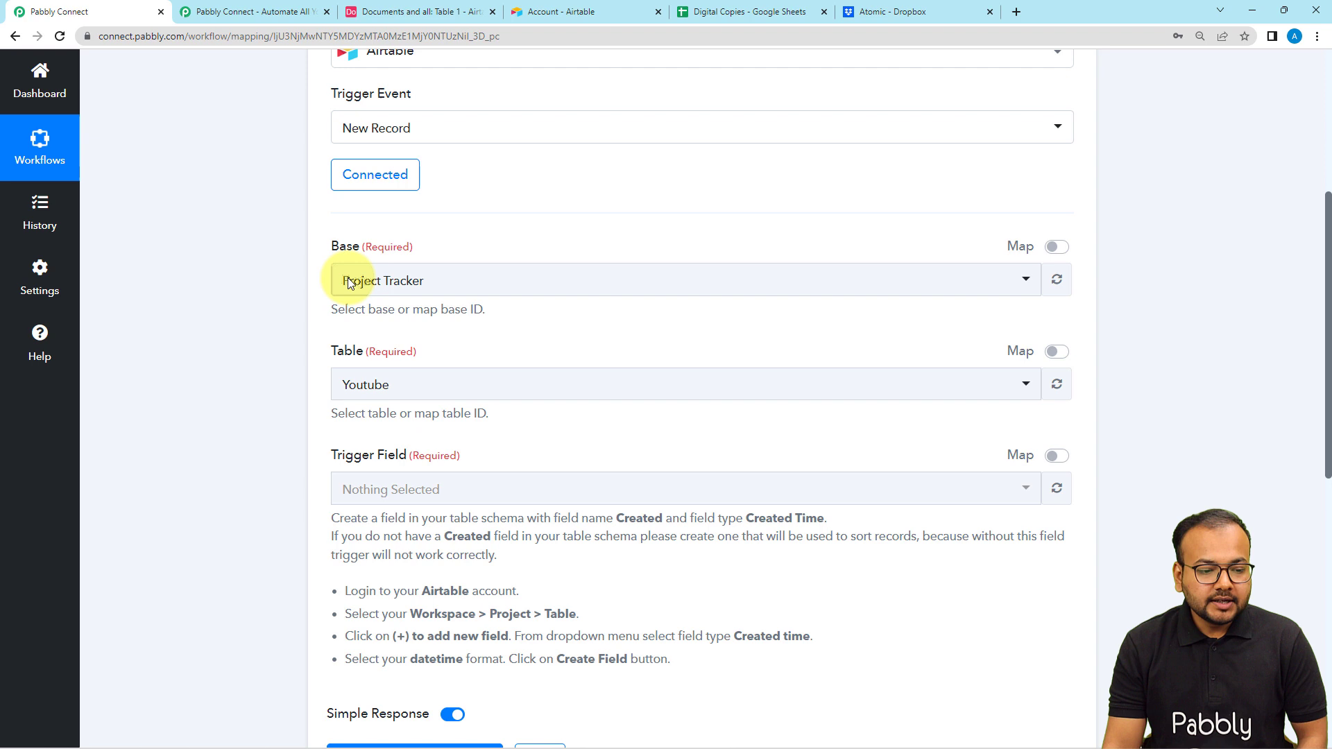
pyautogui.click(434, 281)
pyautogui.write('d')
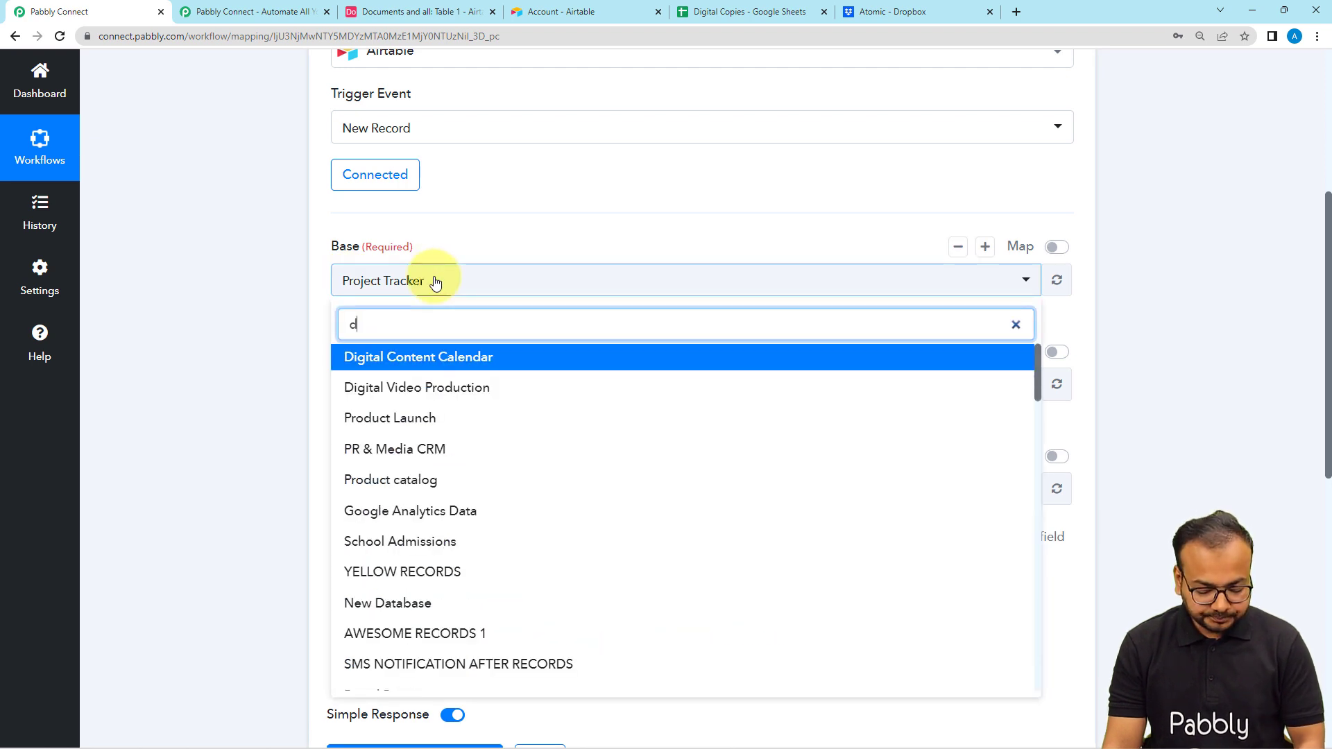
pyautogui.write('ocu')
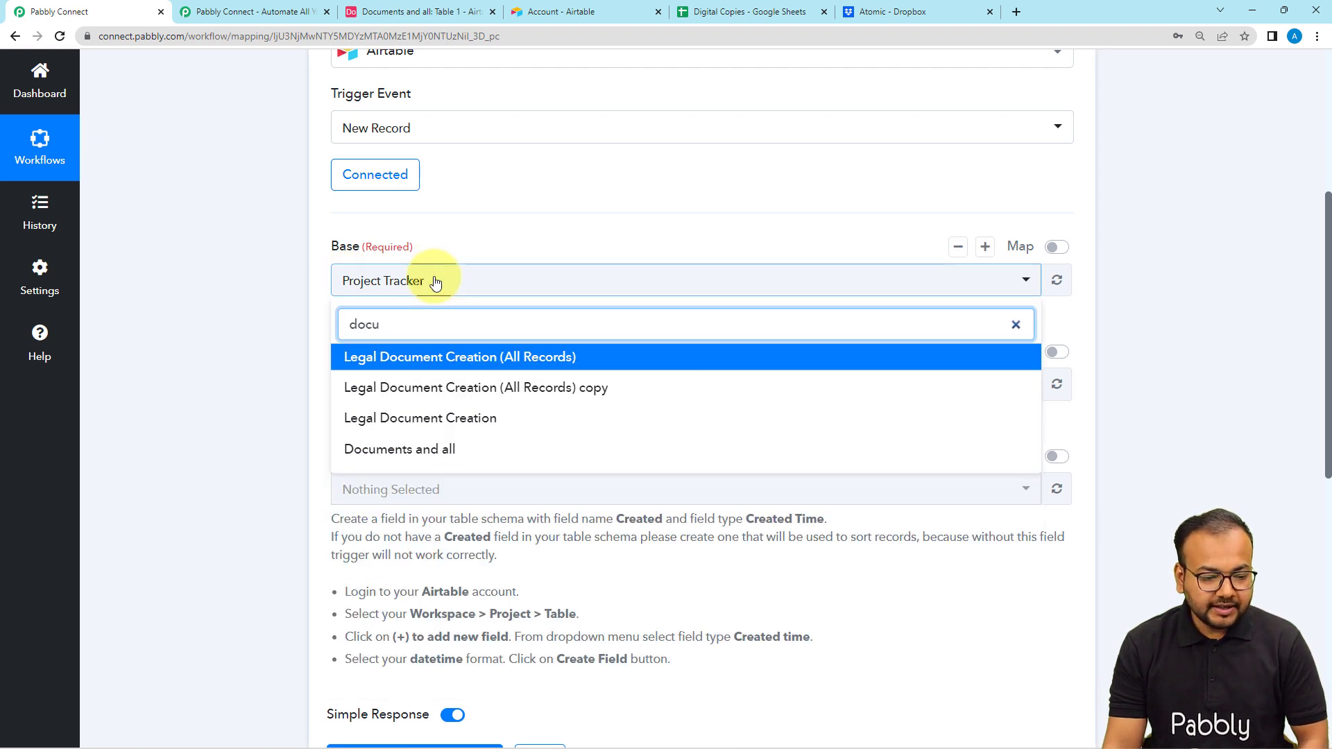
pyautogui.click(396, 451)
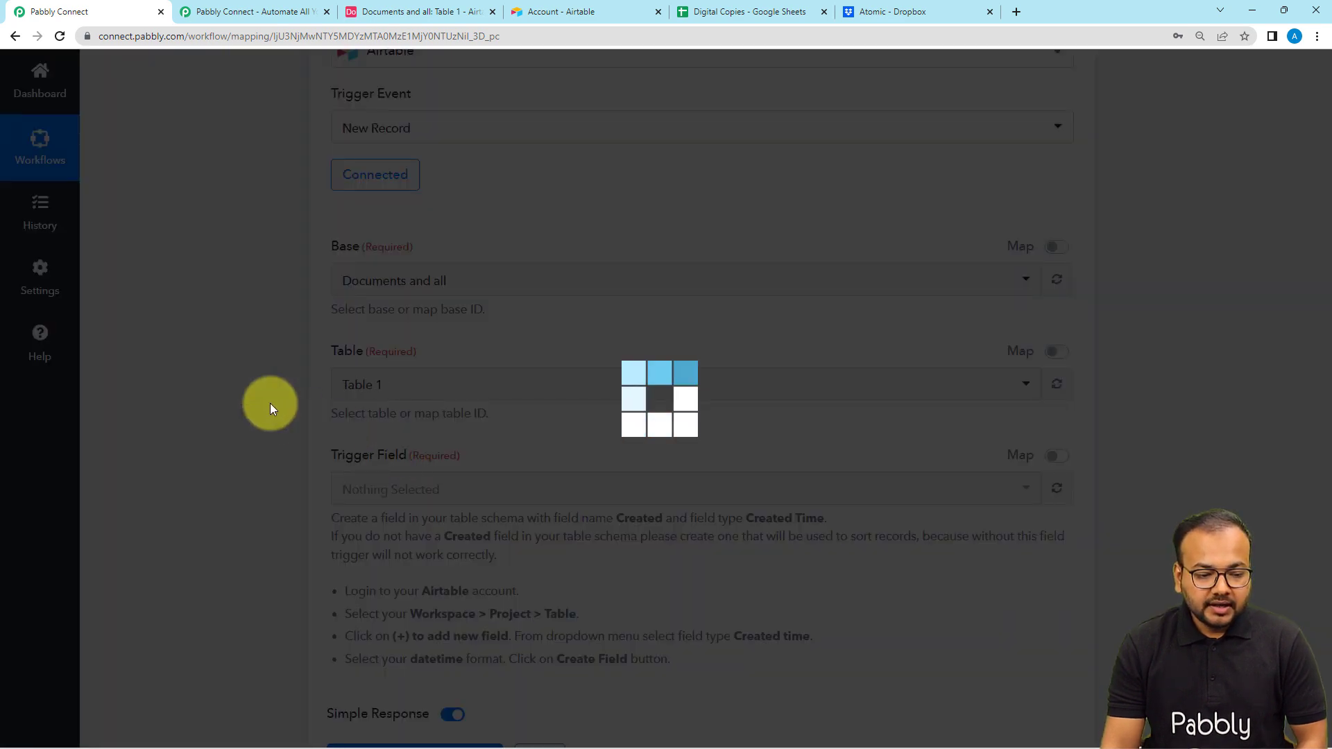
# - Compare the trigger's table and trigger field with the Airtable base, examining the Created field's type and format settings
pyautogui.scroll(-2, 269, 409)
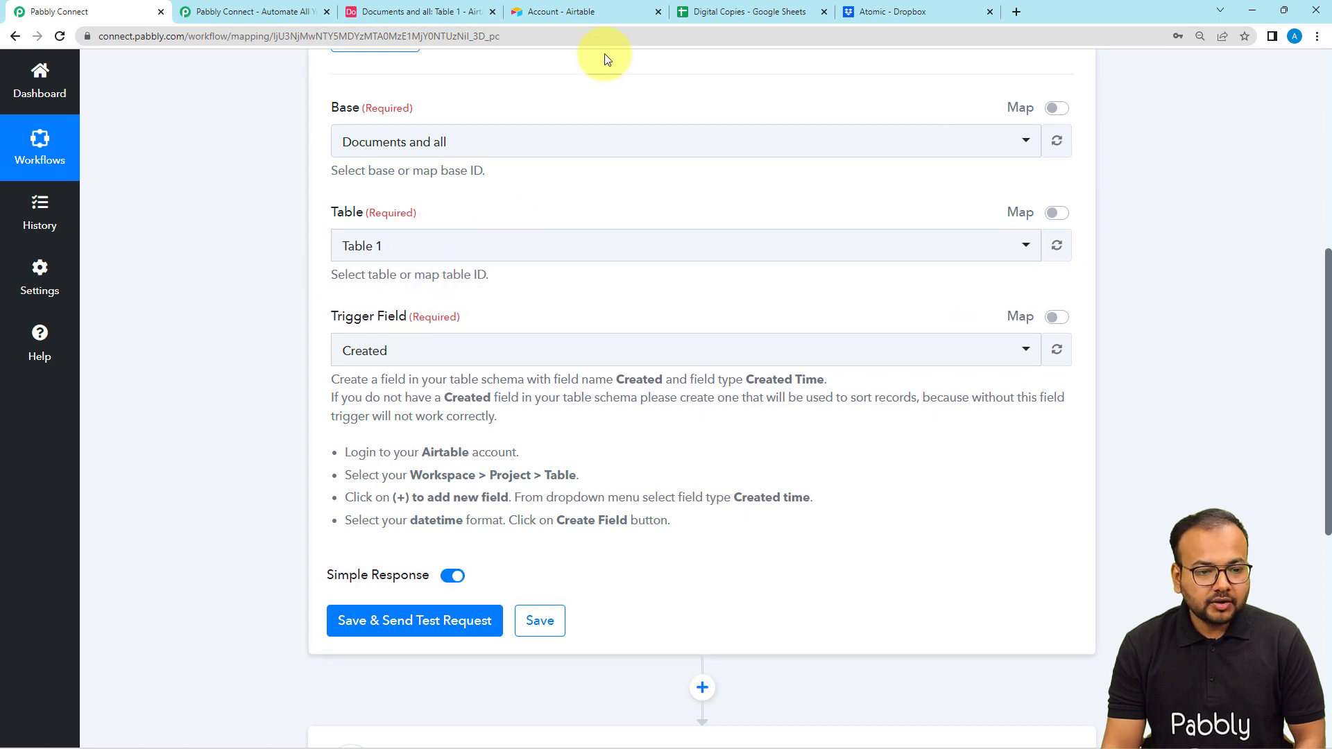
pyautogui.click(441, 18)
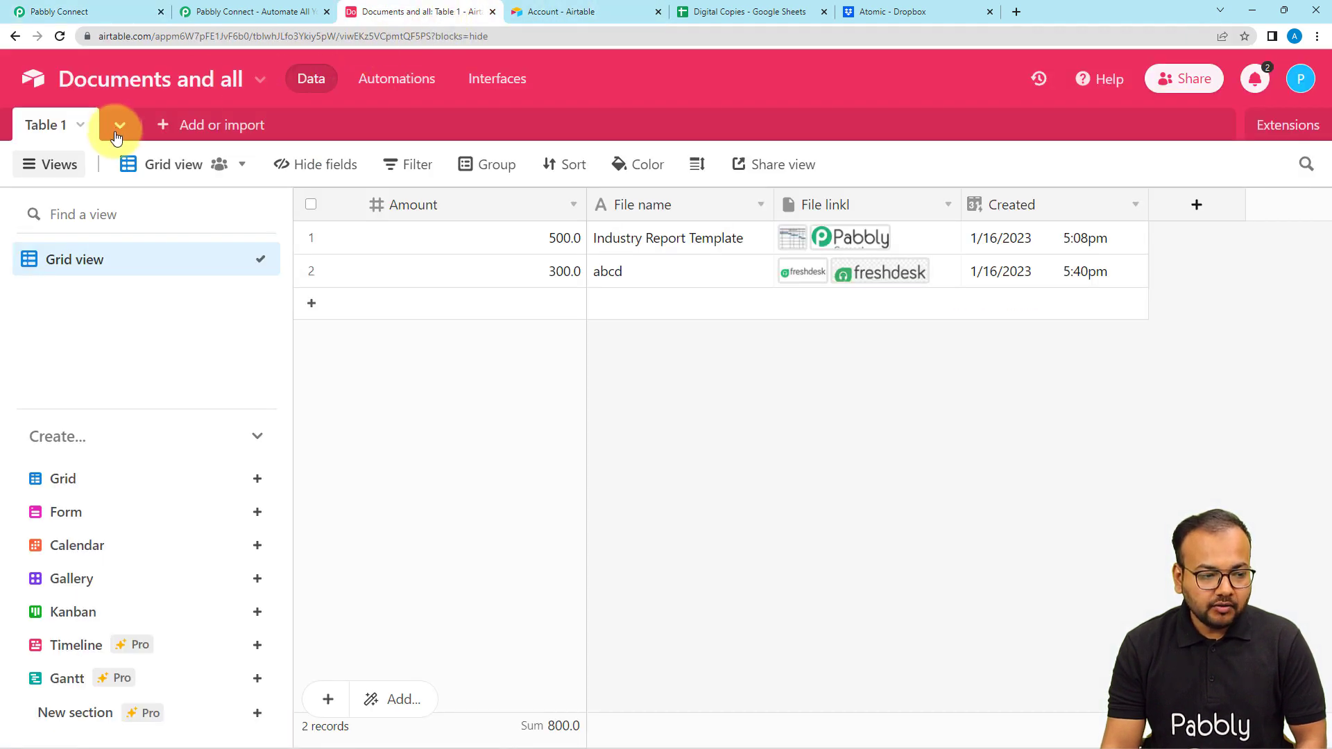
pyautogui.click(102, 14)
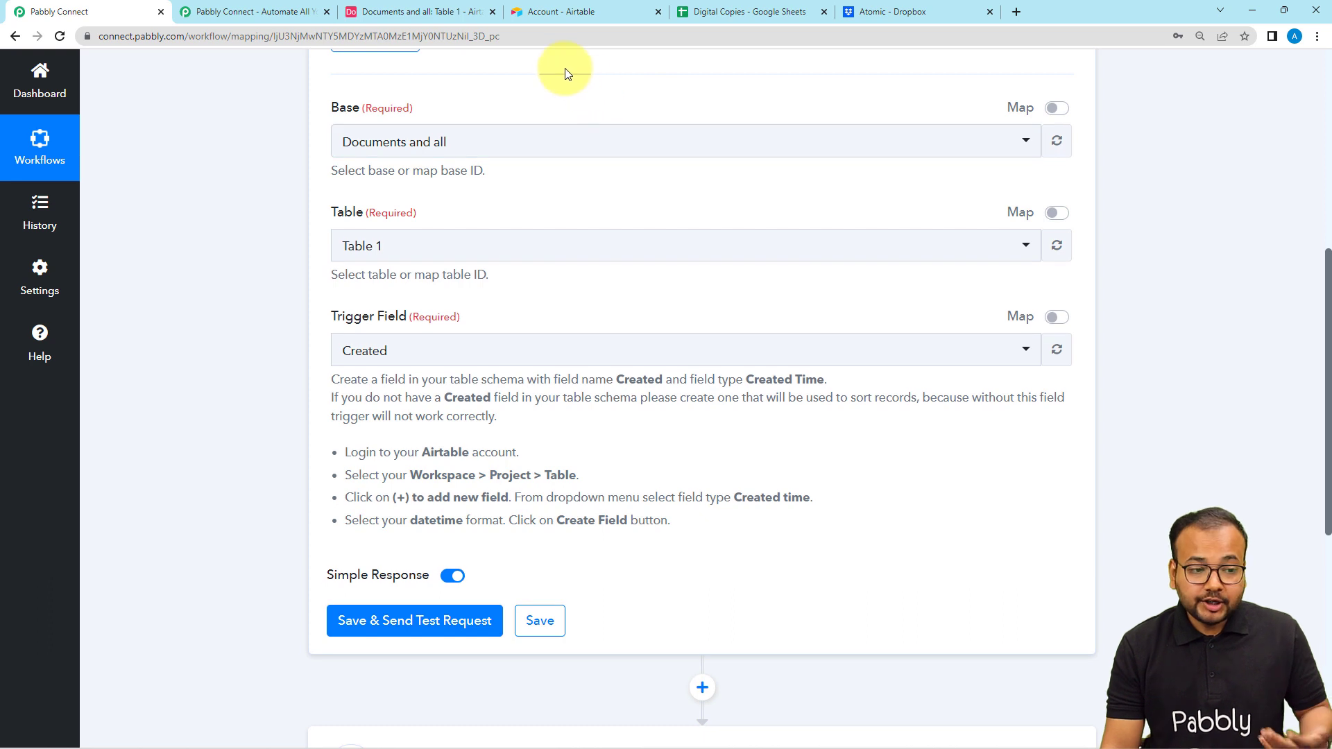
pyautogui.click(389, 10)
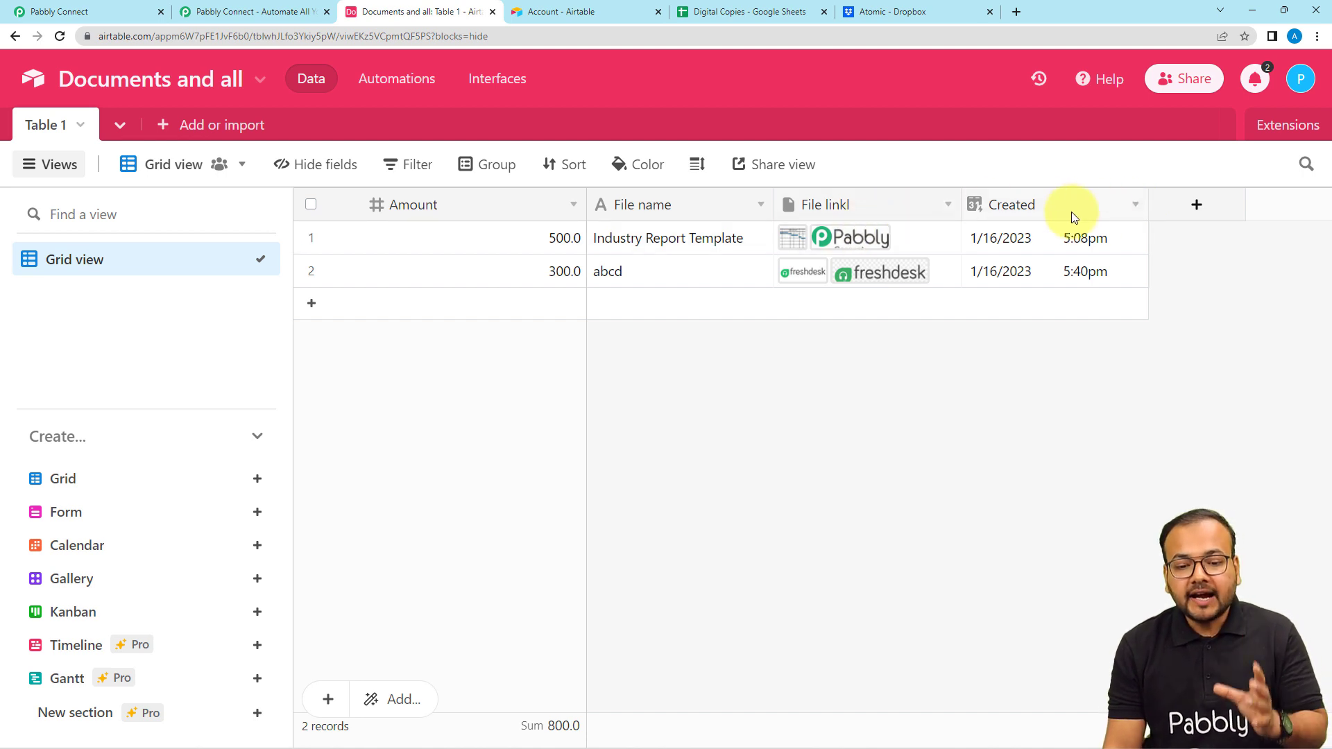
pyautogui.click(1136, 206)
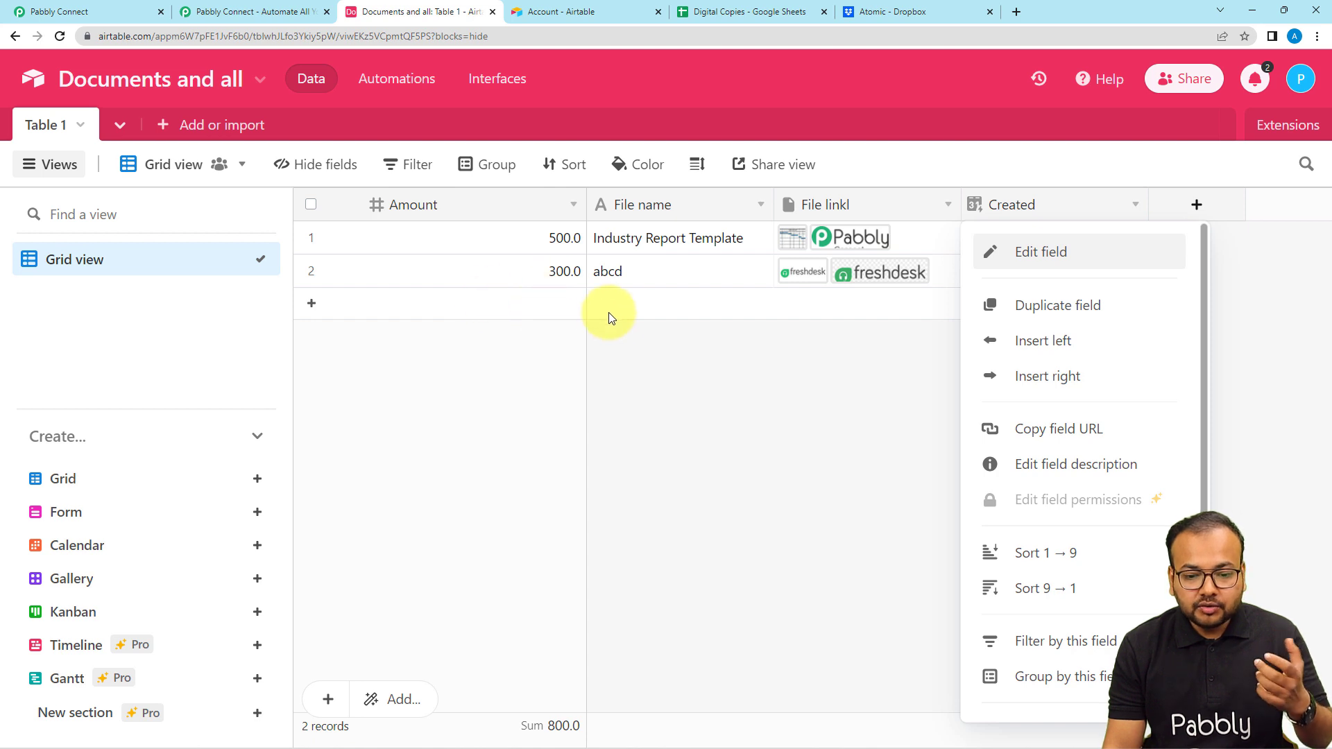
pyautogui.click(1096, 263)
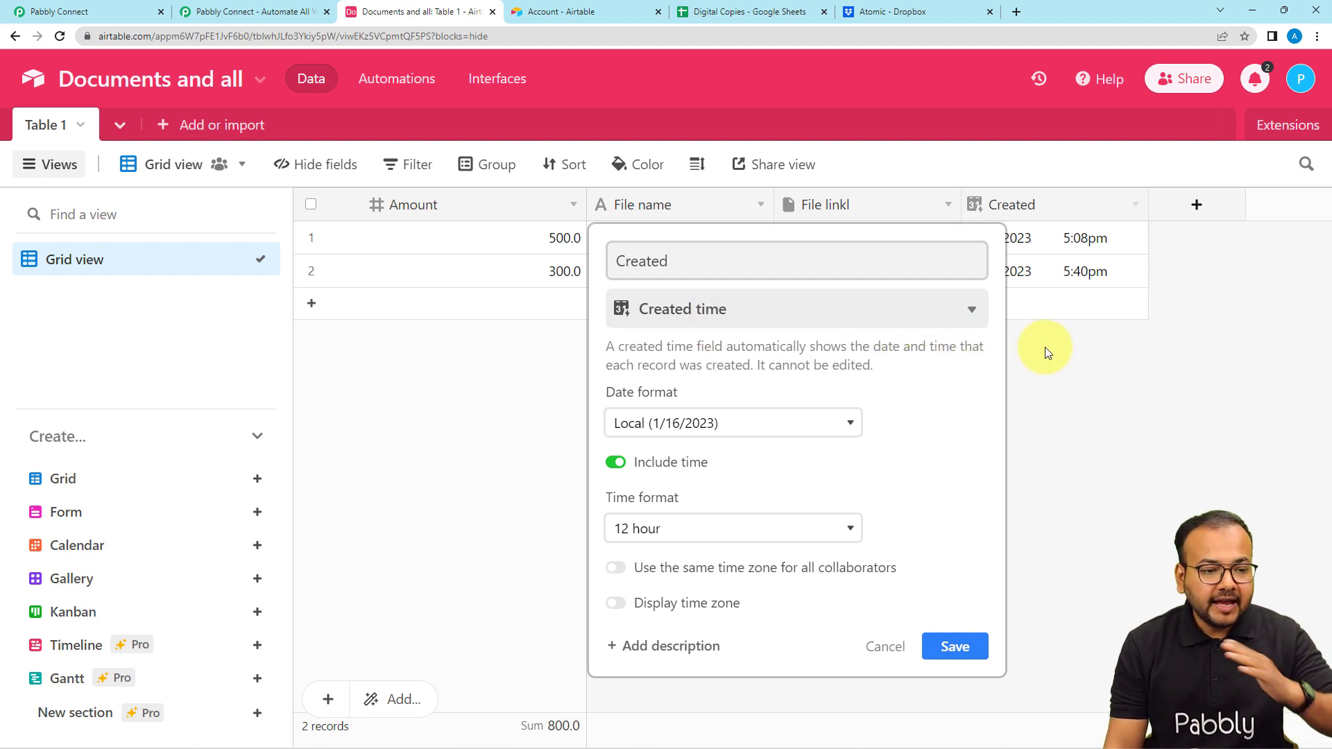
pyautogui.click(61, 12)
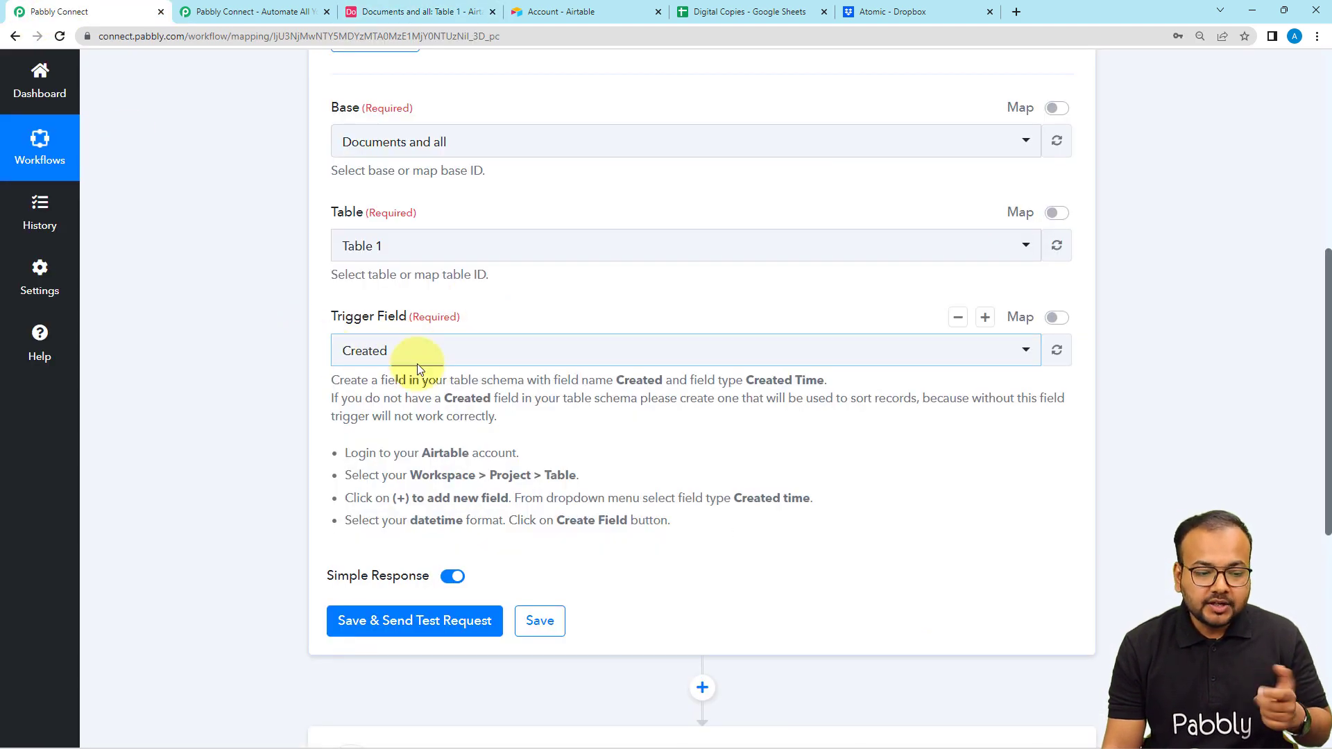
# - In Airtable, close the Created field's settings and inspect the File linkl attachments of the "abcd" record
pyautogui.scroll(-1, 450, 401)
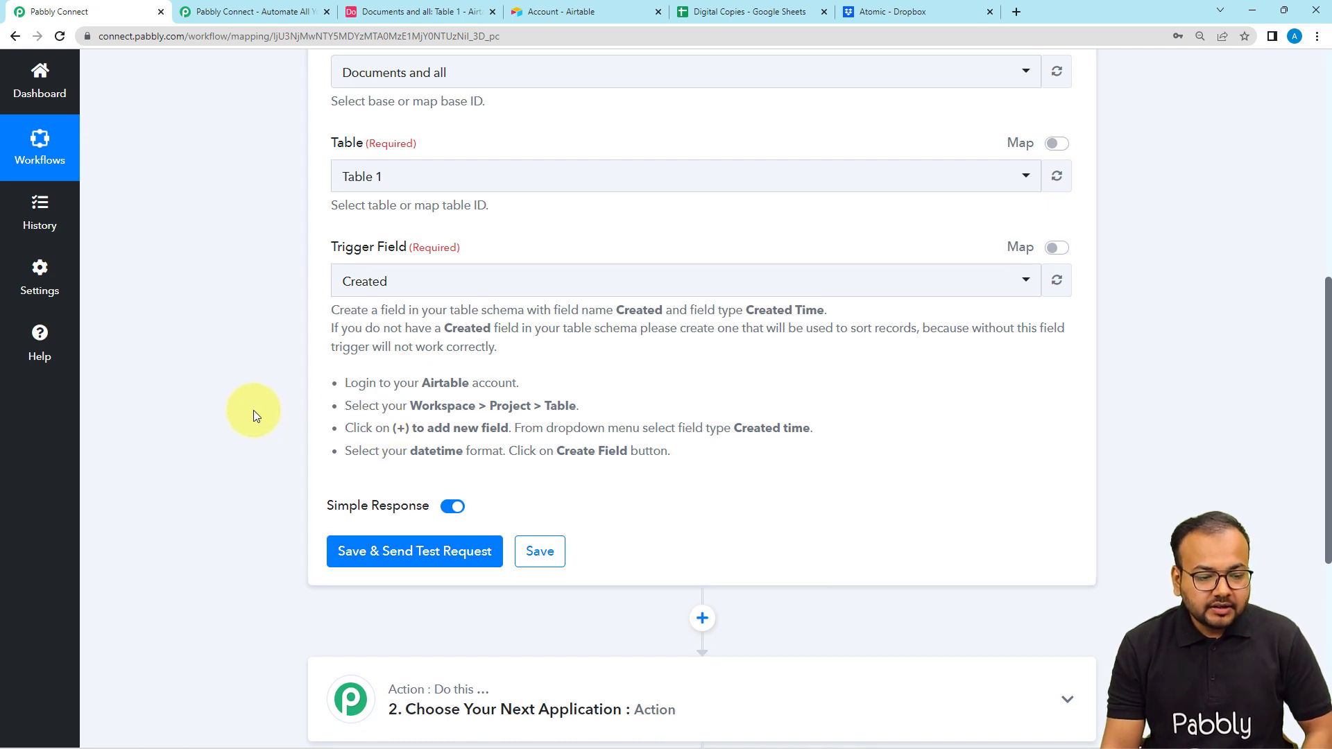
pyautogui.click(392, 11)
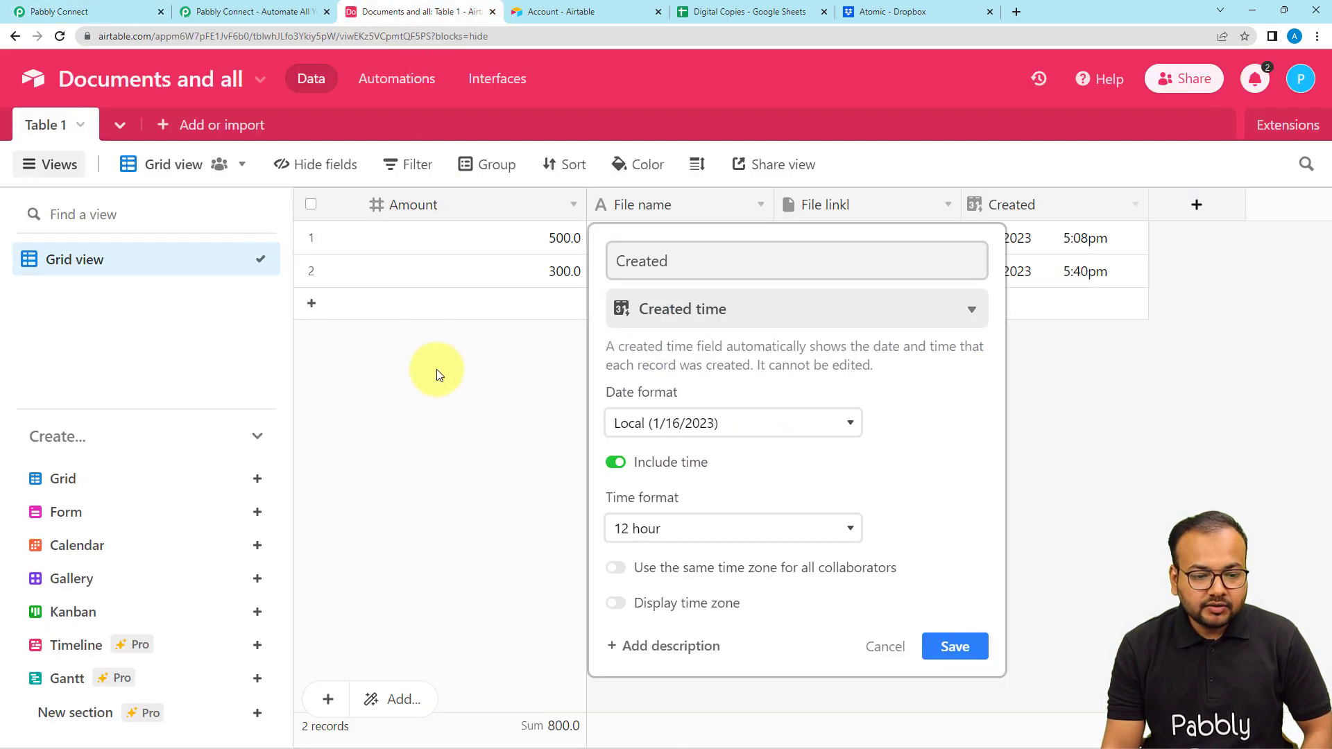
pyautogui.click(436, 369)
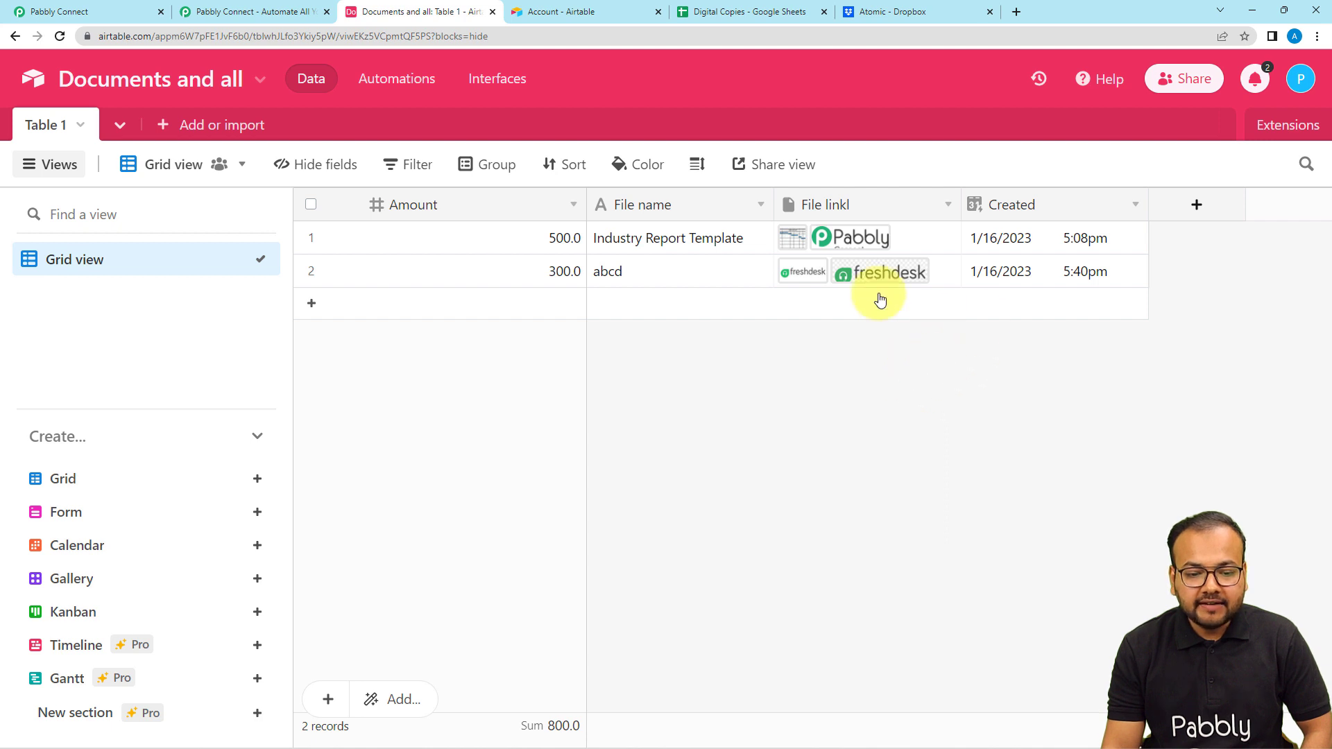
pyautogui.click(815, 273)
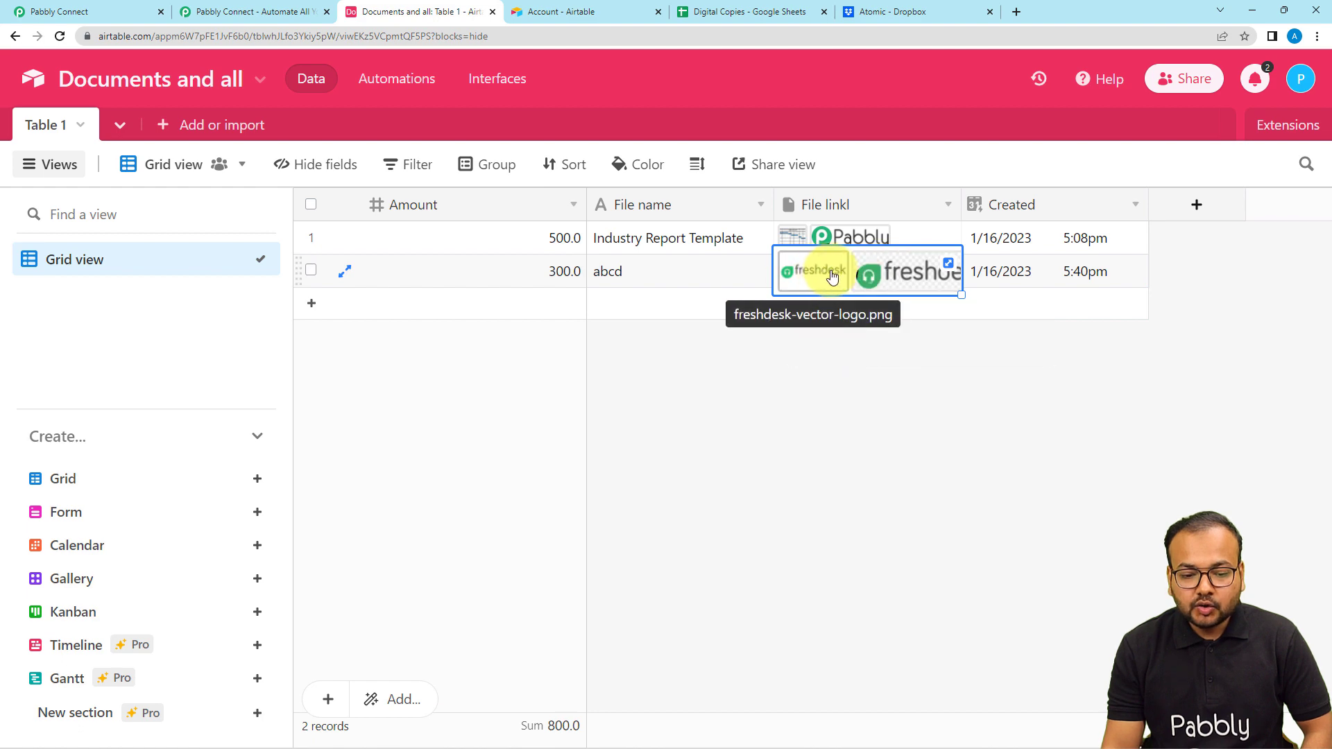
pyautogui.click(873, 385)
# - Back in Pabbly Connect, save the Airtable trigger with Simple Response enabled and send a test request
pyautogui.click(57, 10)
pyautogui.scroll(-3, 214, 390)
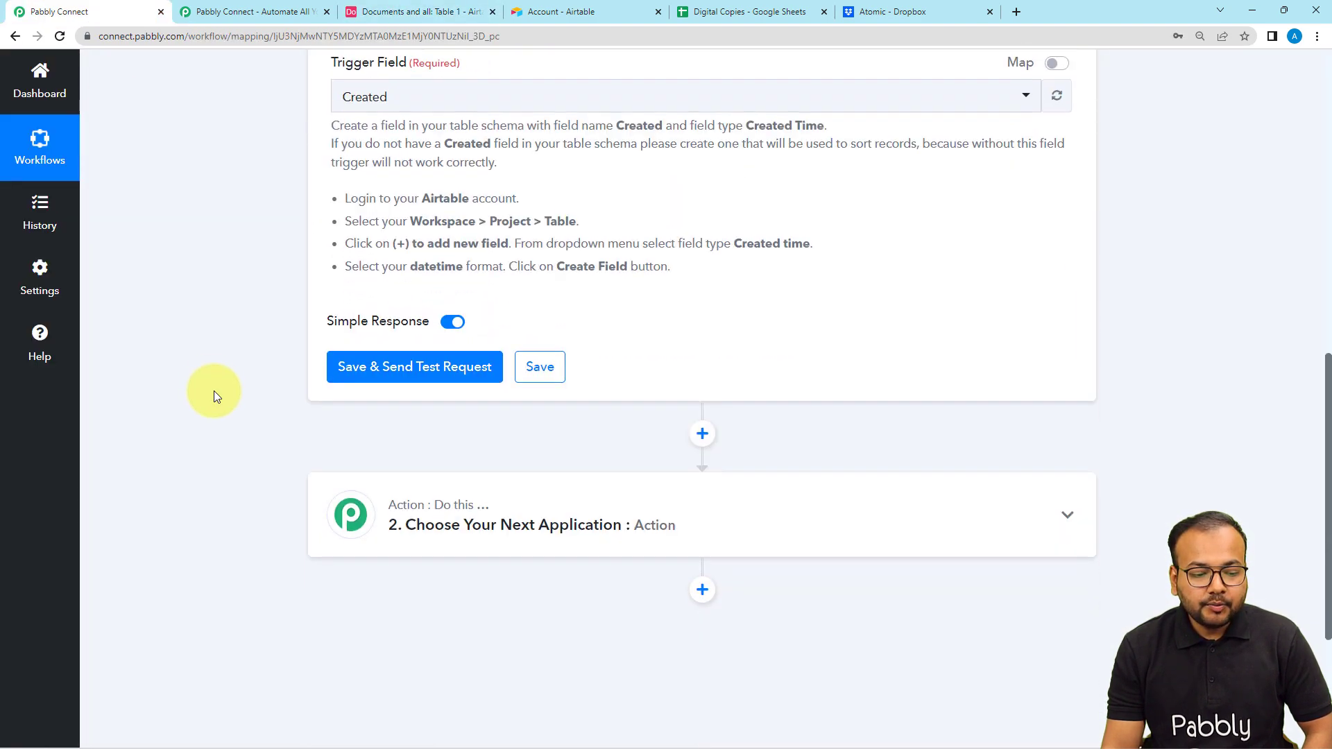
pyautogui.click(353, 352)
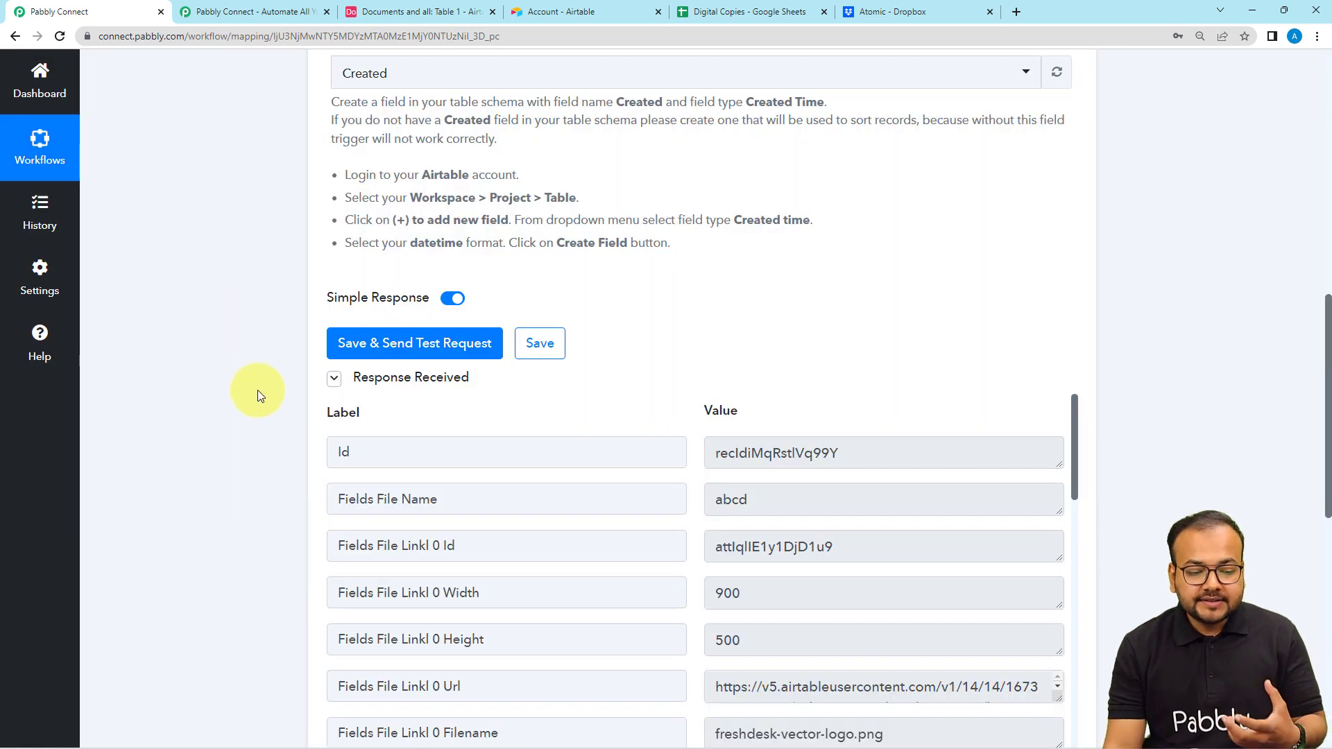
# - Examine the trigger's test response, comparing the separate URL and filename entries of each File Linkl attachment
pyautogui.scroll(-1, 266, 398)
pyautogui.scroll(-2, 438, 444)
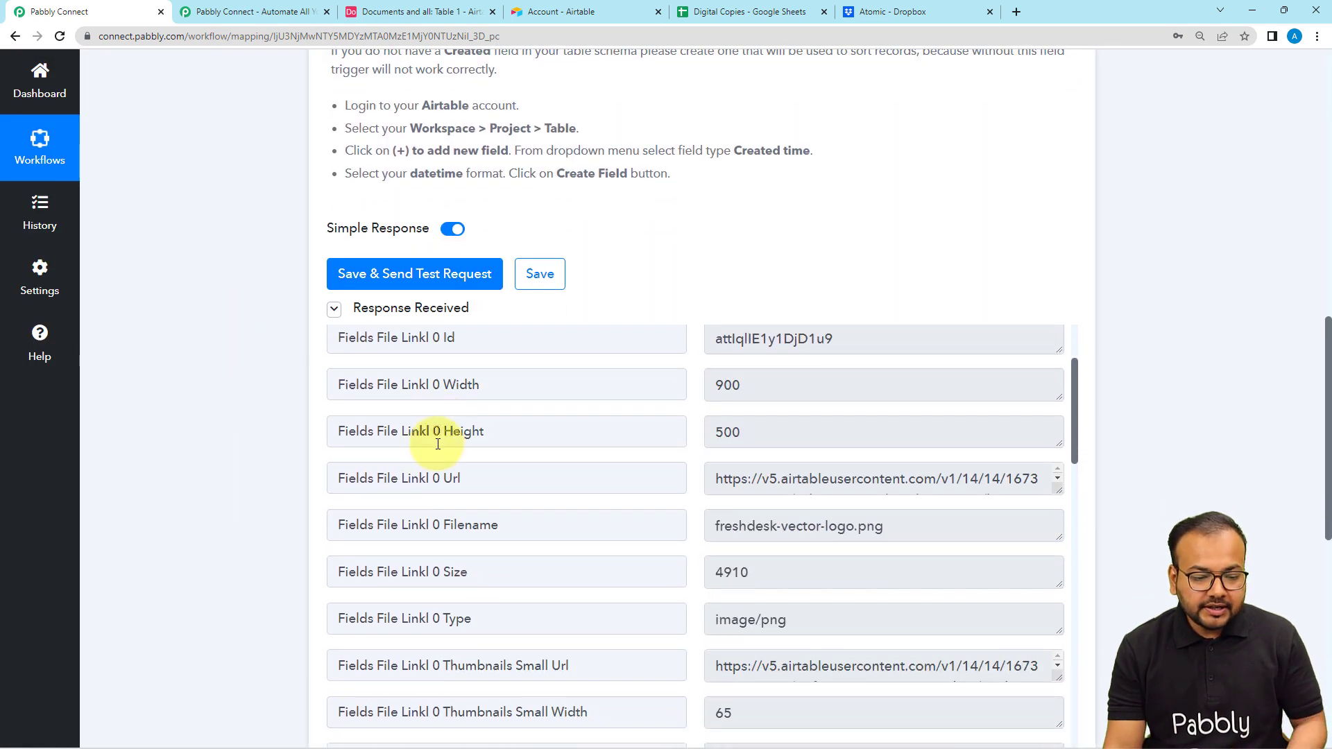
pyautogui.scroll(-1, 454, 492)
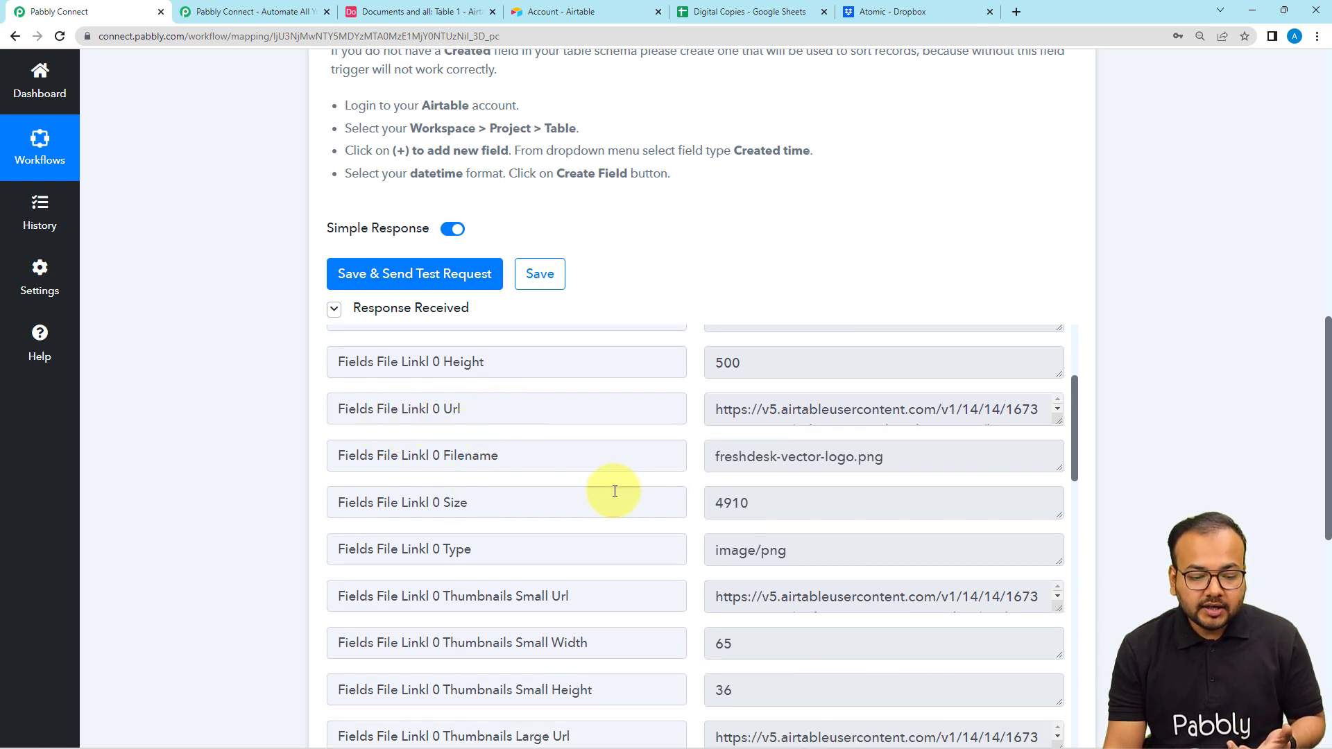
pyautogui.scroll(-4, 615, 491)
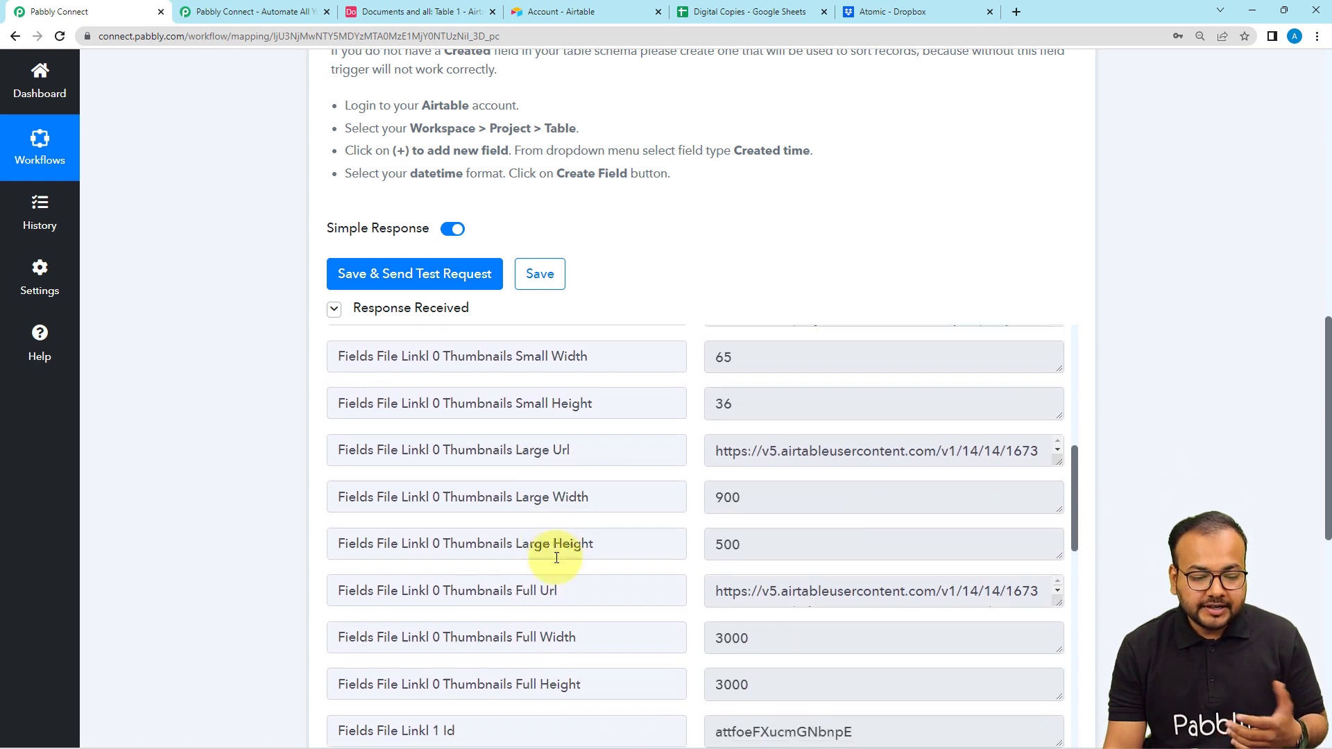
pyautogui.scroll(-4, 556, 558)
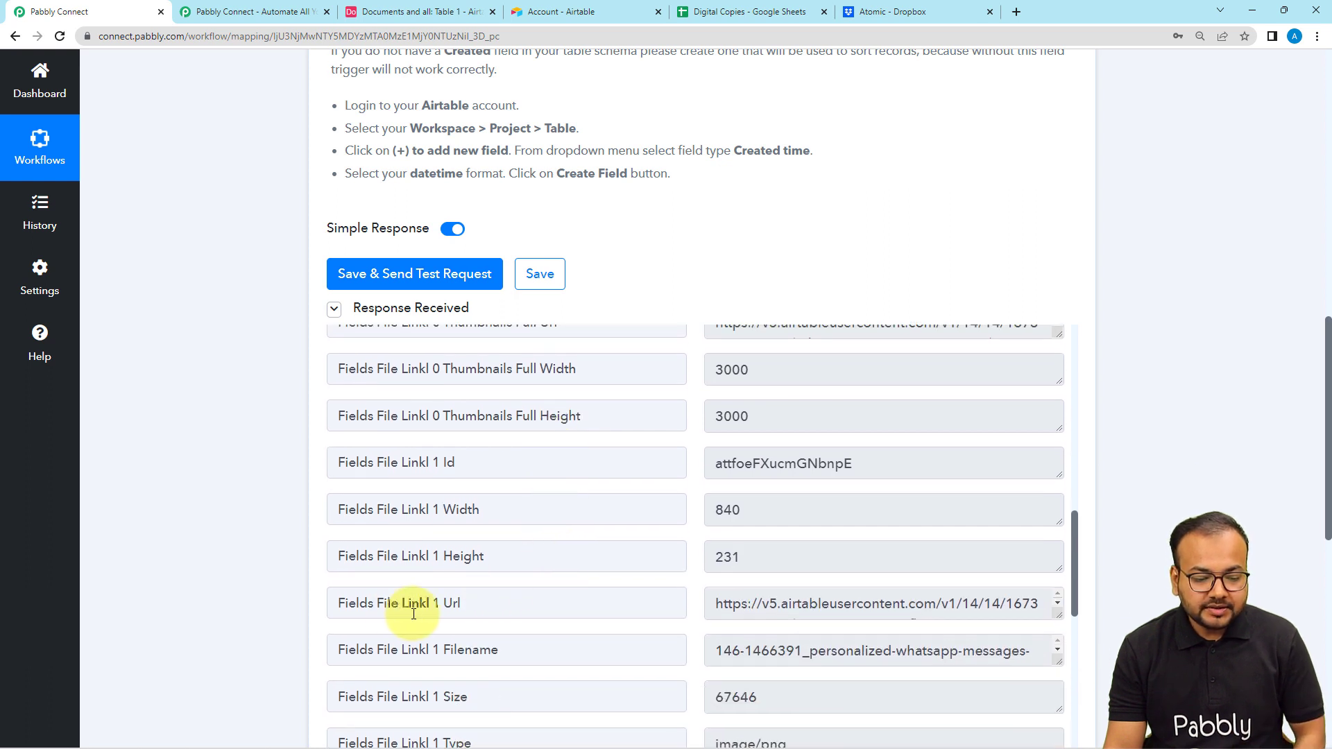
pyautogui.scroll(-4, 476, 609)
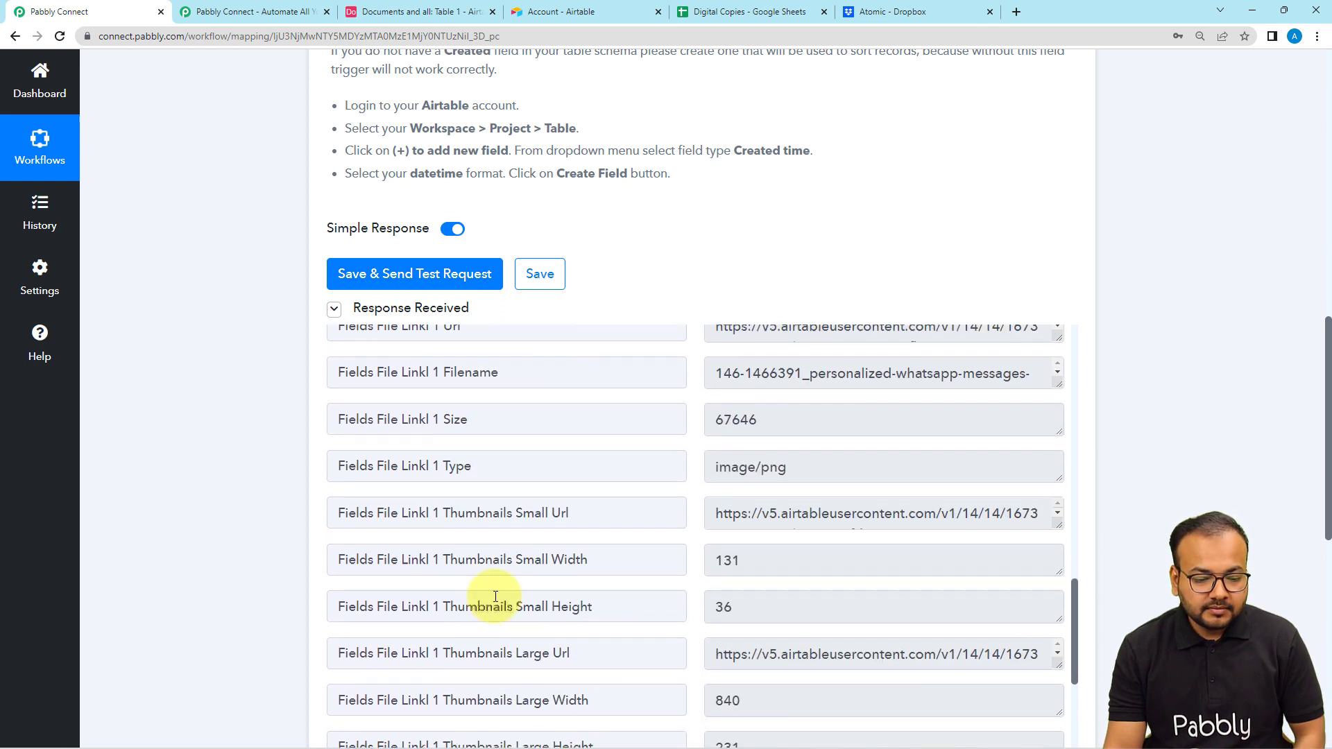
pyautogui.scroll(-2, 440, 550)
pyautogui.scroll(-1, 461, 545)
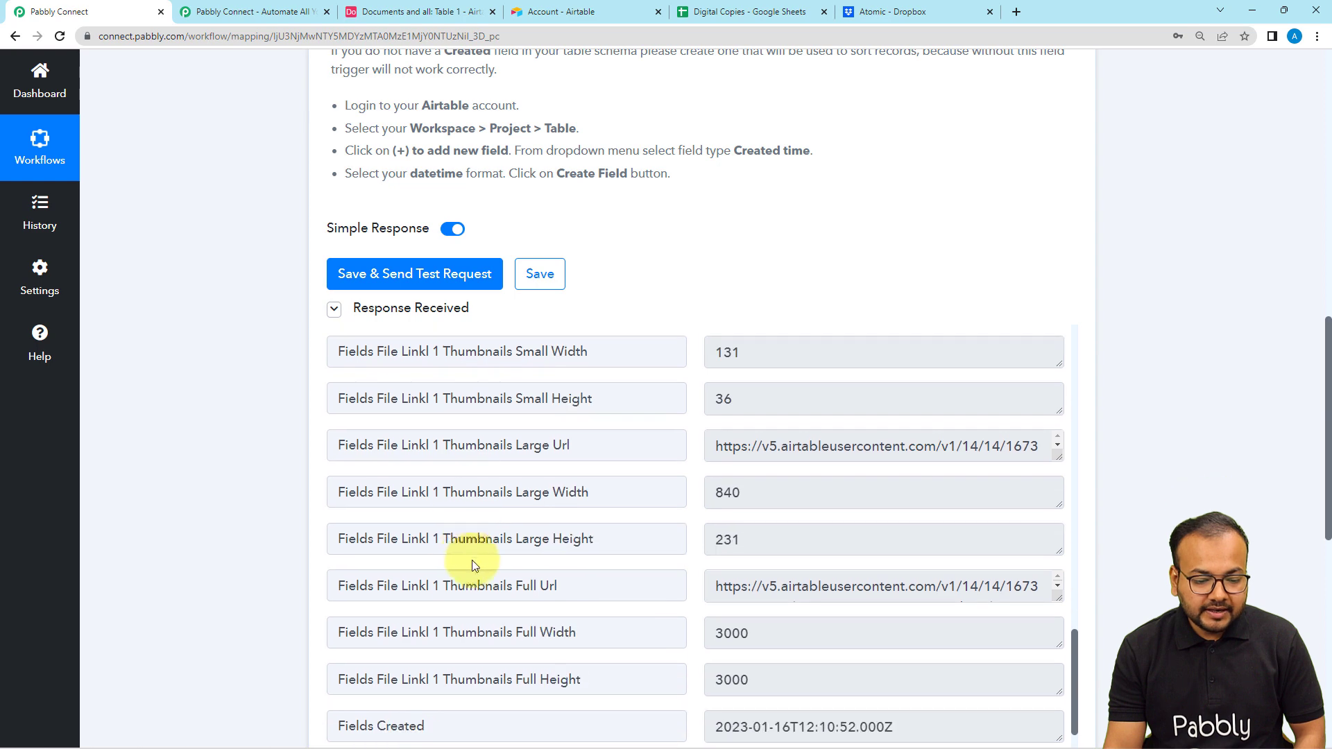
pyautogui.scroll(-1, 486, 583)
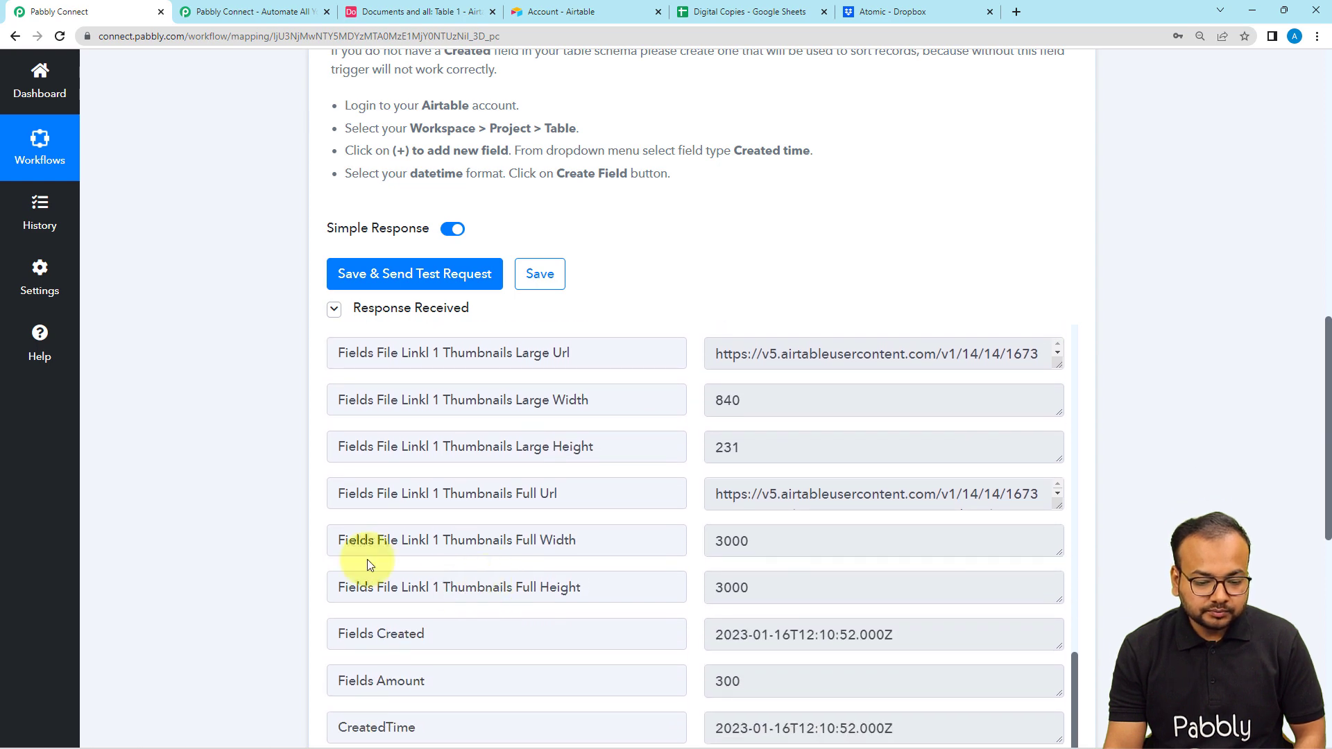
pyautogui.scroll(-2, 495, 565)
pyautogui.scroll(9, 496, 564)
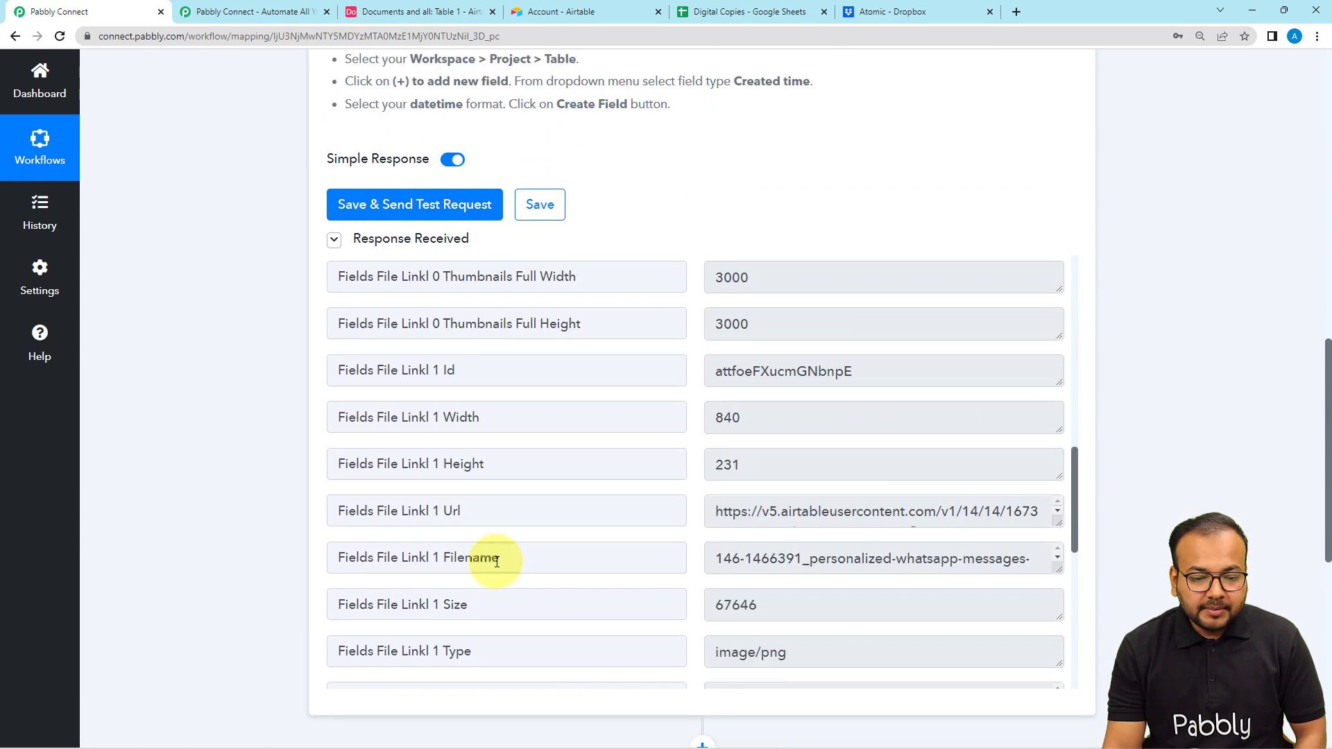
pyautogui.scroll(10, 497, 561)
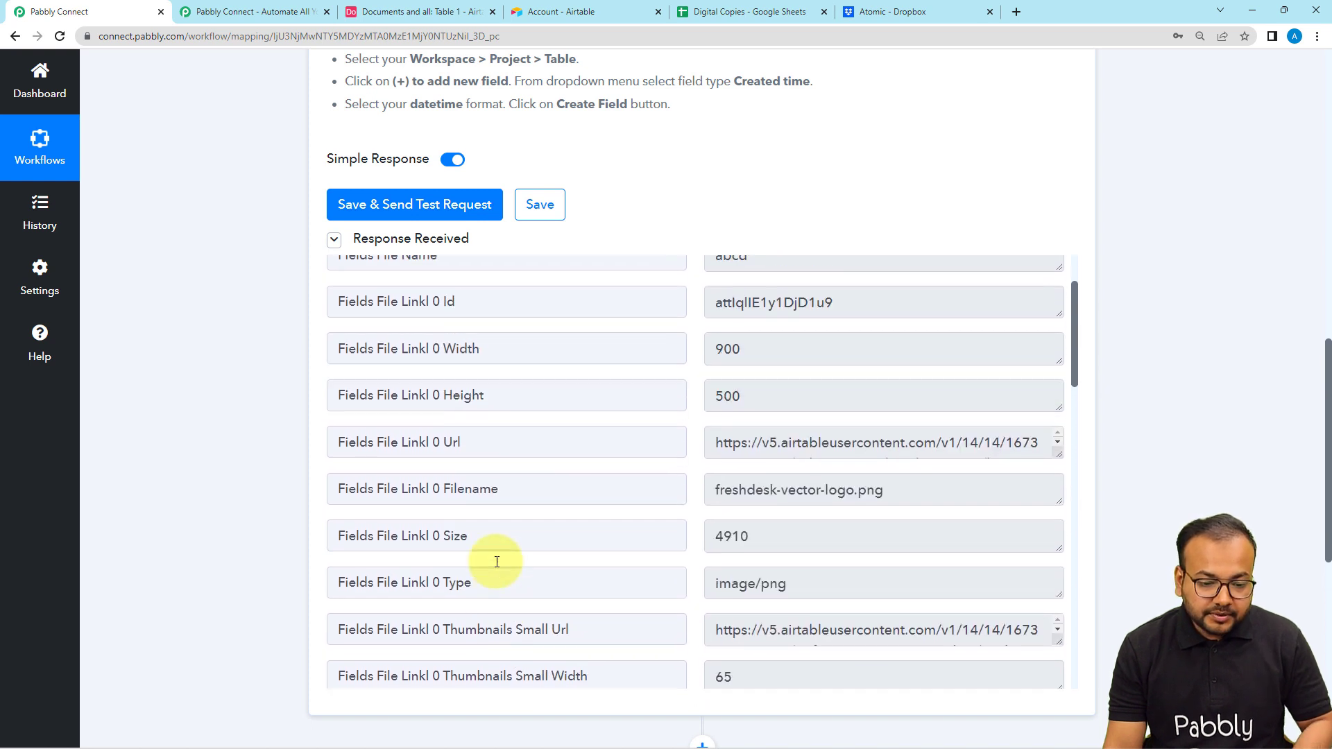
pyautogui.scroll(2, 497, 562)
pyautogui.scroll(-1, 499, 556)
# - Turn off Simple Response for the Airtable trigger, save it and resend the test request
pyautogui.scroll(1, 500, 559)
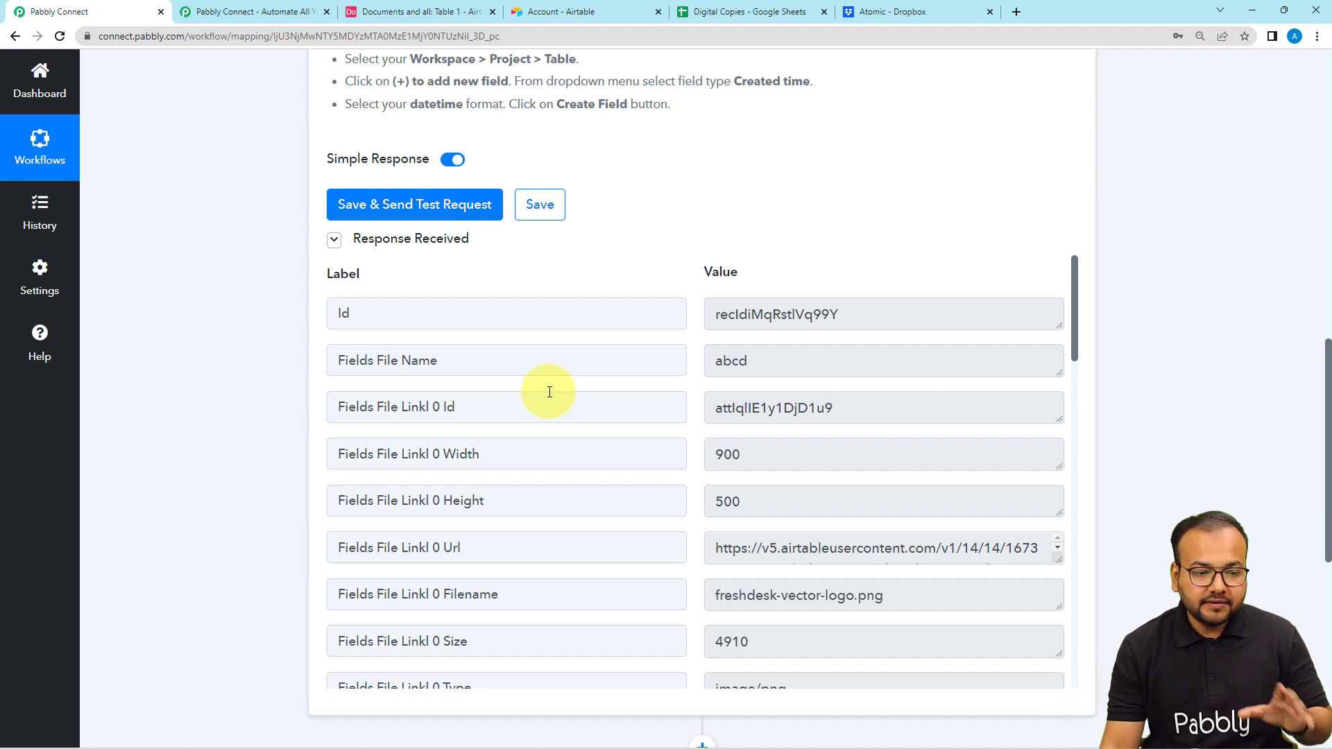
pyautogui.click(450, 162)
pyautogui.click(378, 203)
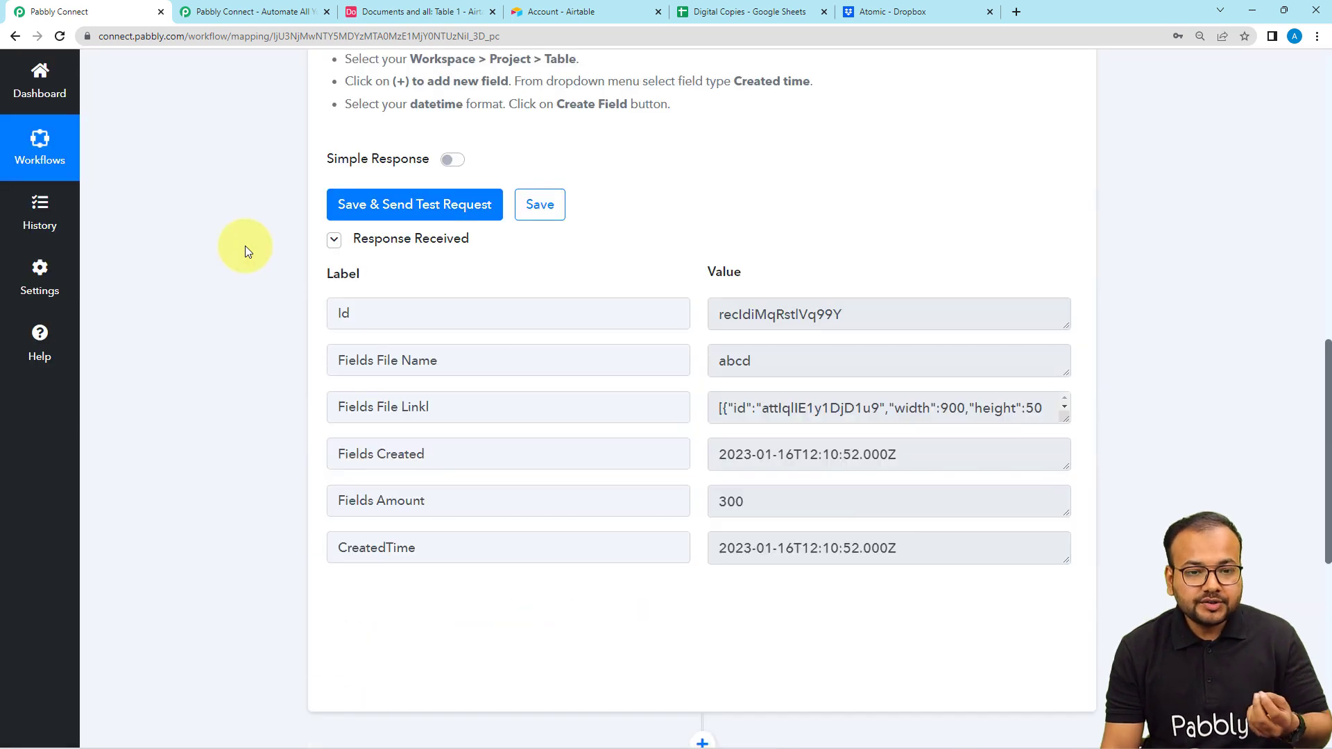
# - Compare the new response with the Airtable record and enlarge the Fields File Linkl value to examine its attachment array
pyautogui.scroll(-2, 246, 251)
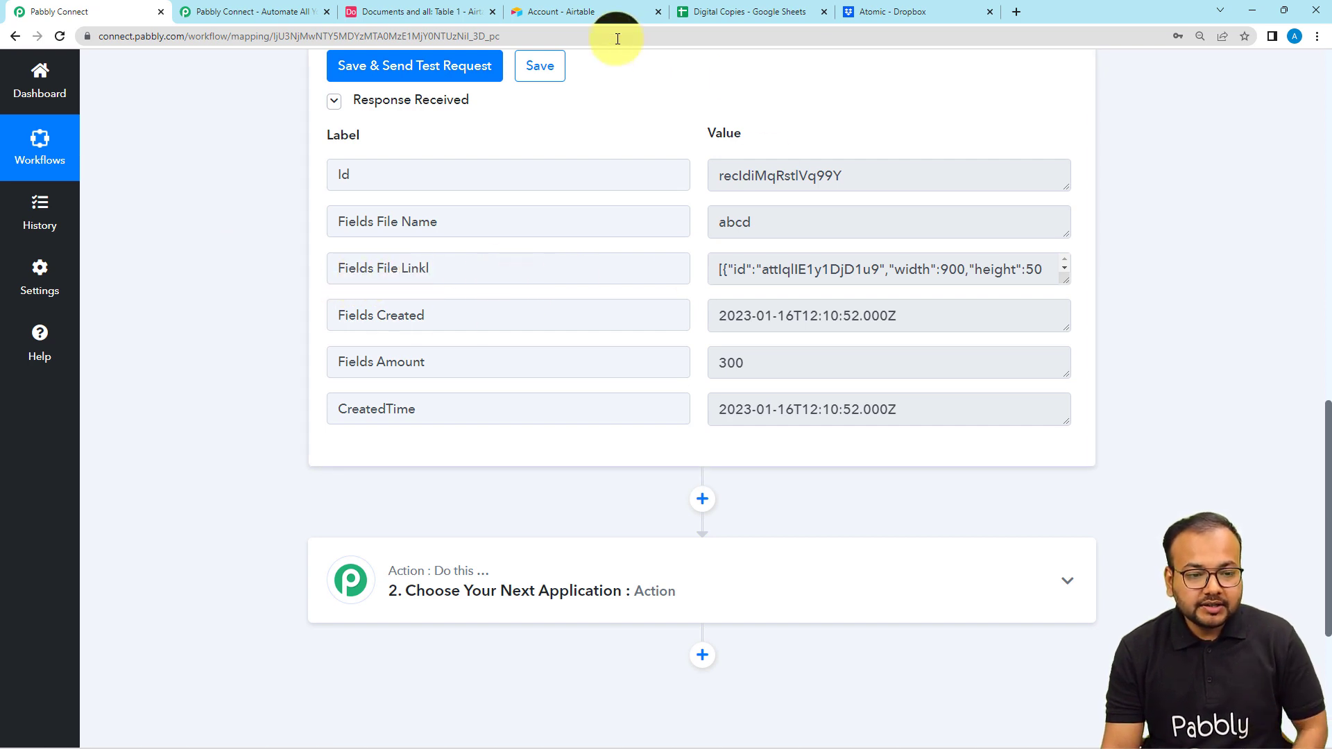
pyautogui.click(462, 11)
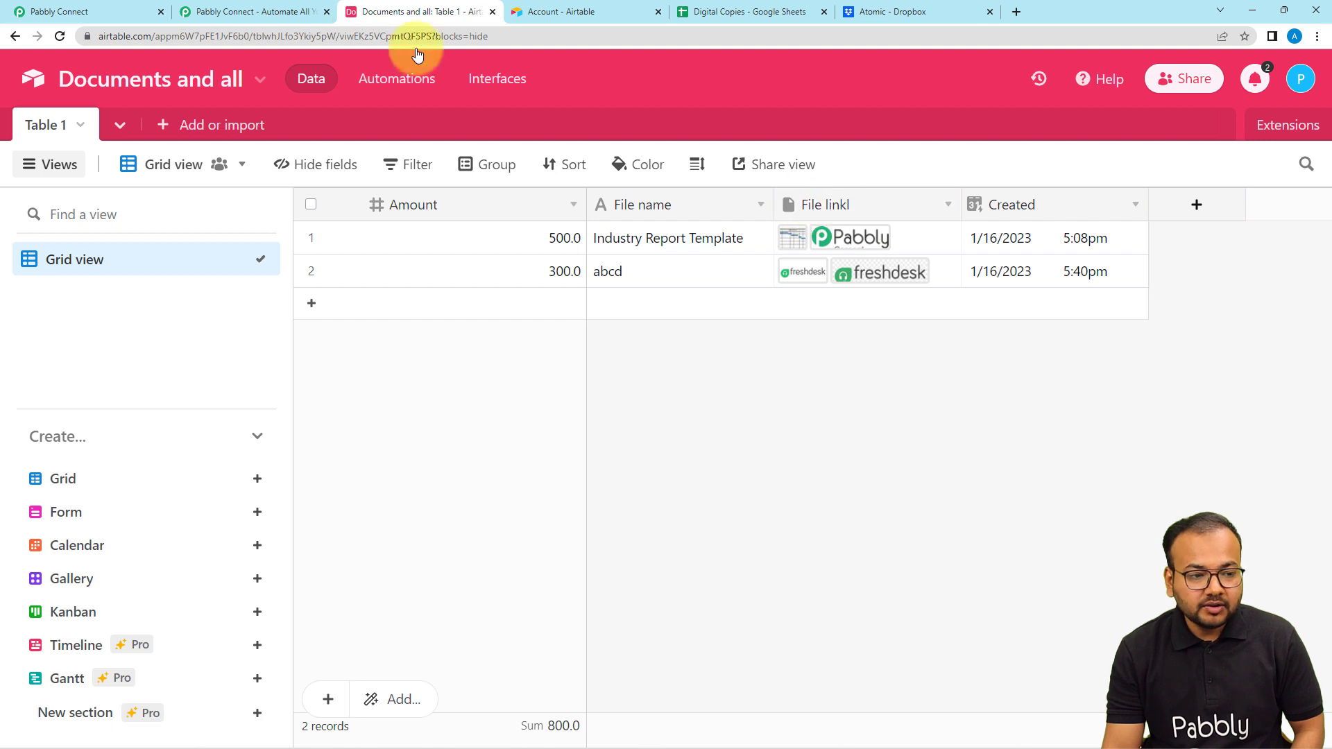
pyautogui.click(104, 11)
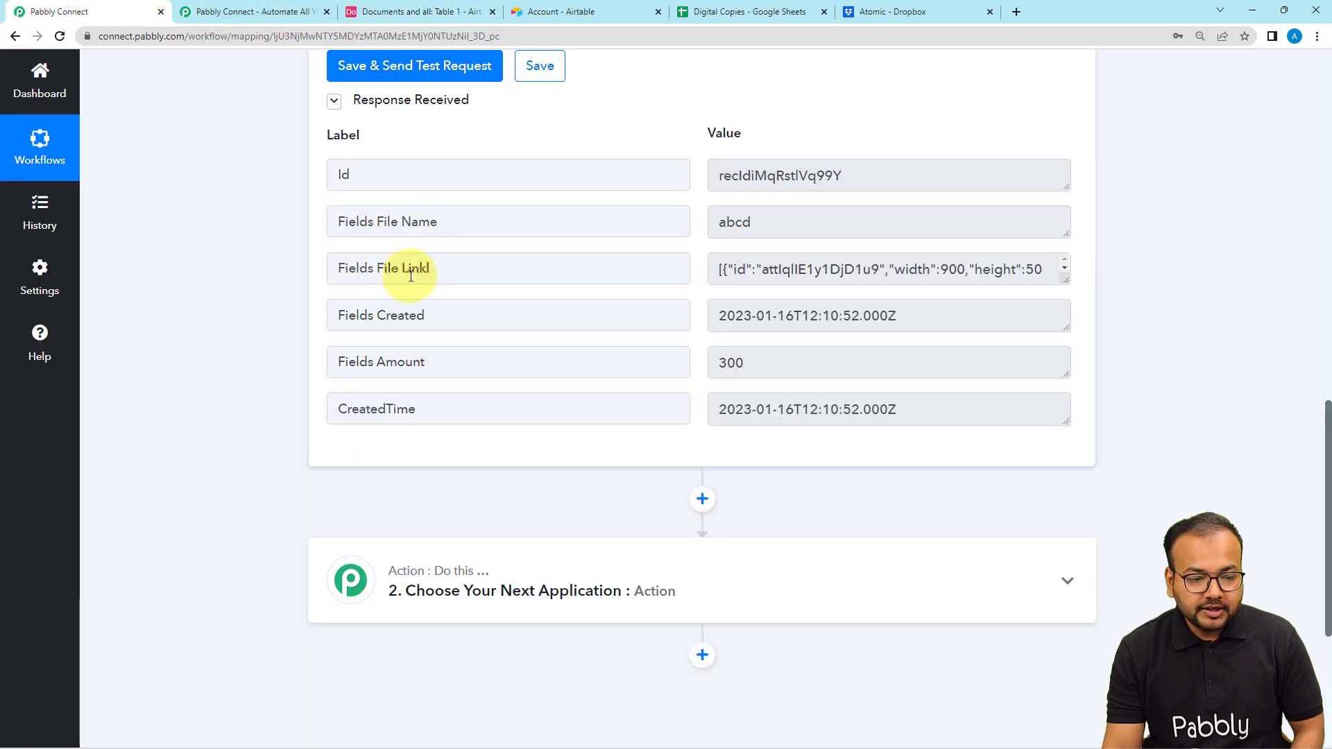
pyautogui.moveTo(1070, 297); pyautogui.dragTo(1078, 506)
pyautogui.scroll(-8, 893, 383)
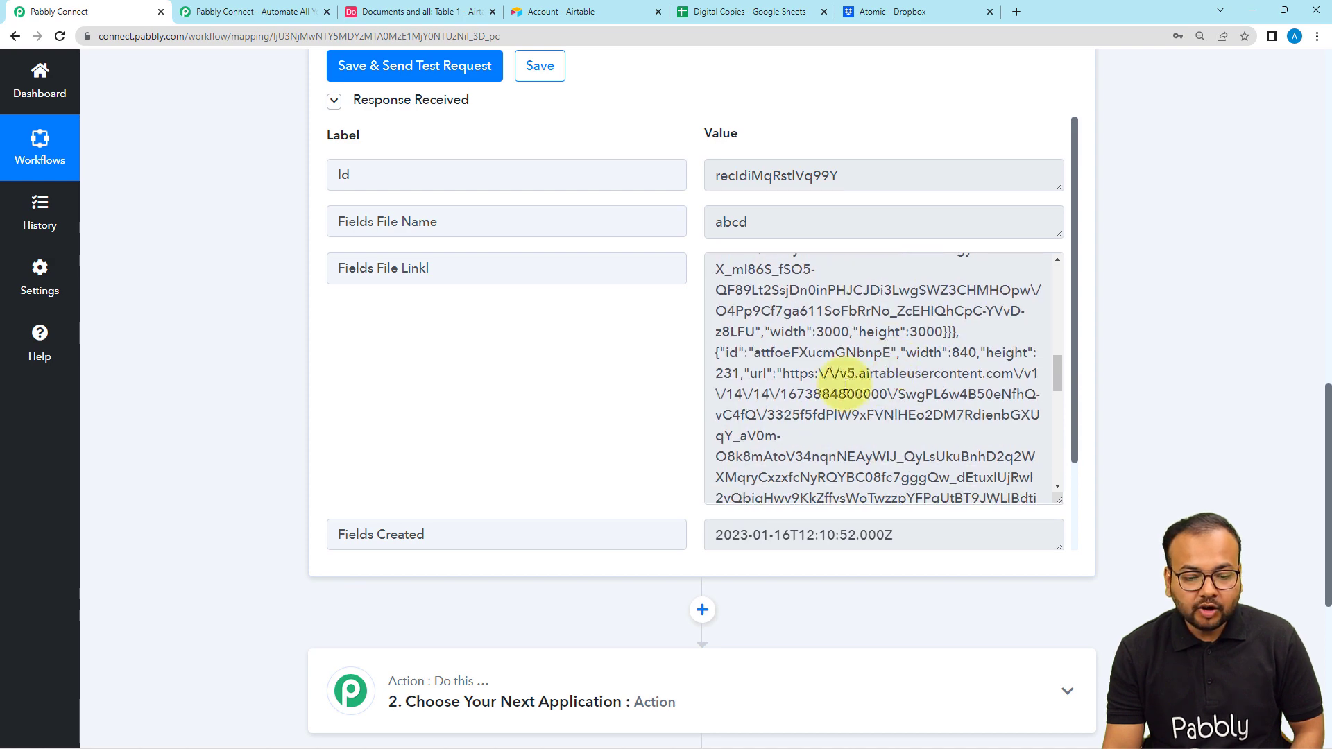
pyautogui.scroll(-1, 843, 383)
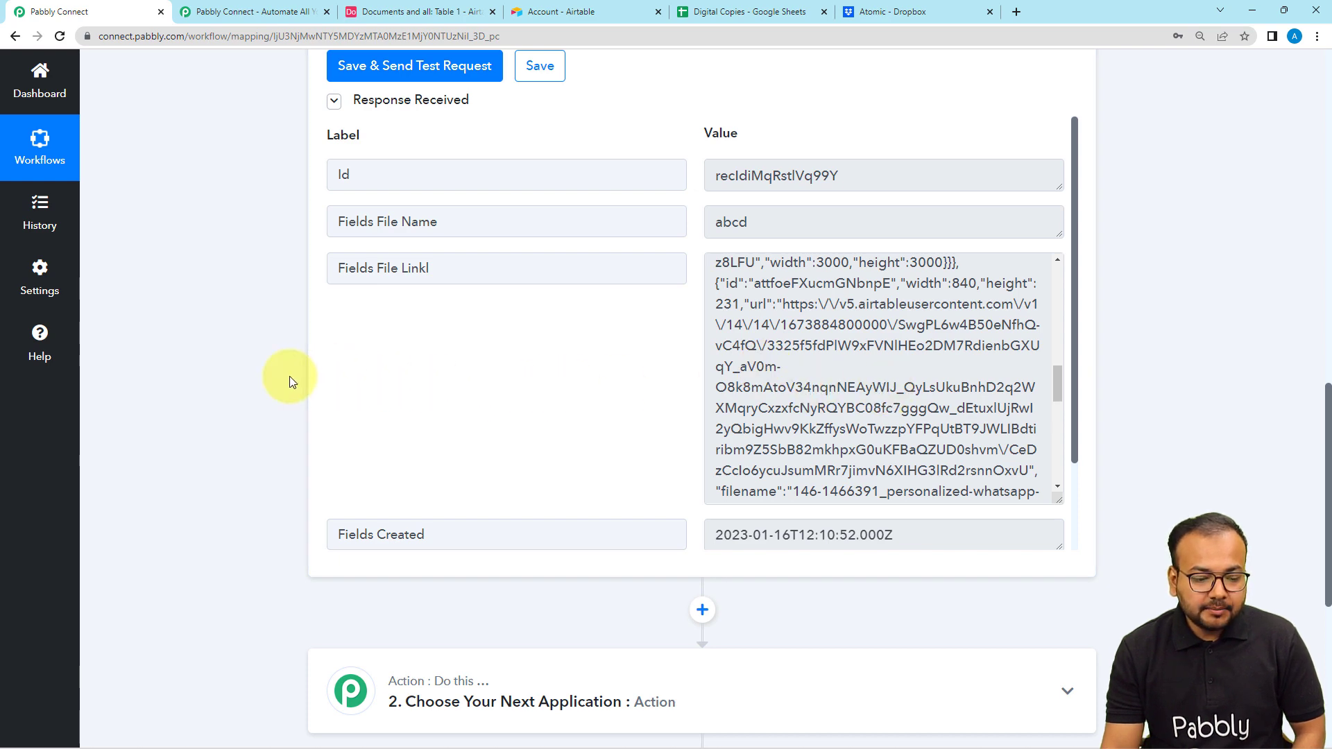
# - Choose Iterator by Pabbly as the app for the workflow's second step
pyautogui.scroll(-5, 289, 378)
pyautogui.click(461, 372)
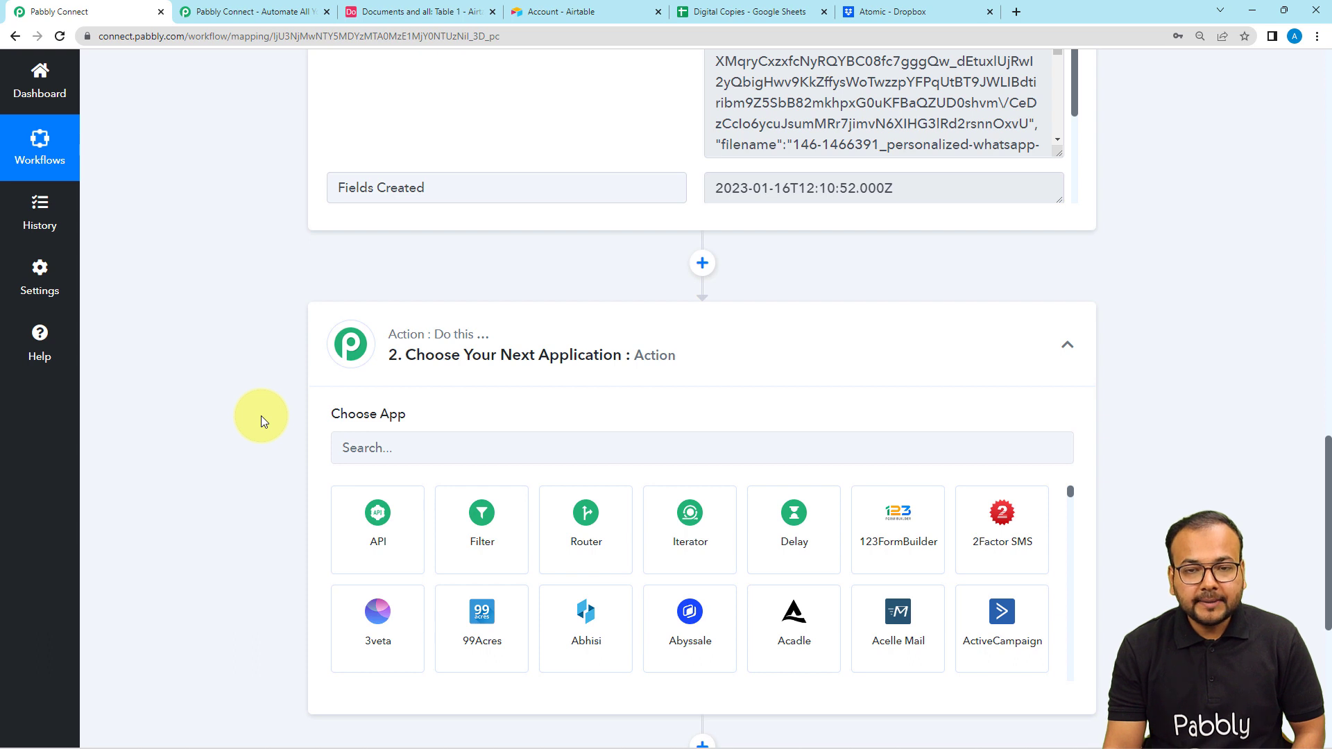
pyautogui.click(693, 538)
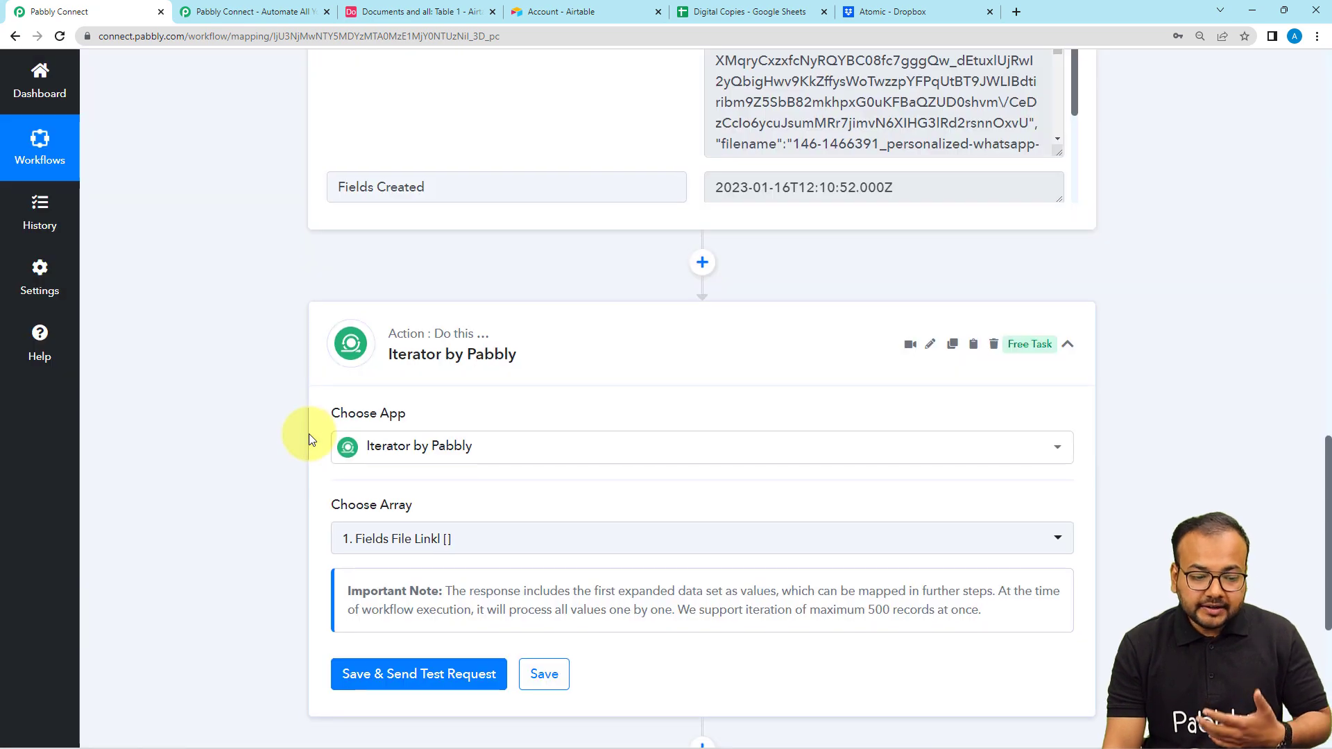
# - Select the Airtable array "Fields File Linkl []" for the Iterator, save the step and send a test request
pyautogui.scroll(4, 490, 401)
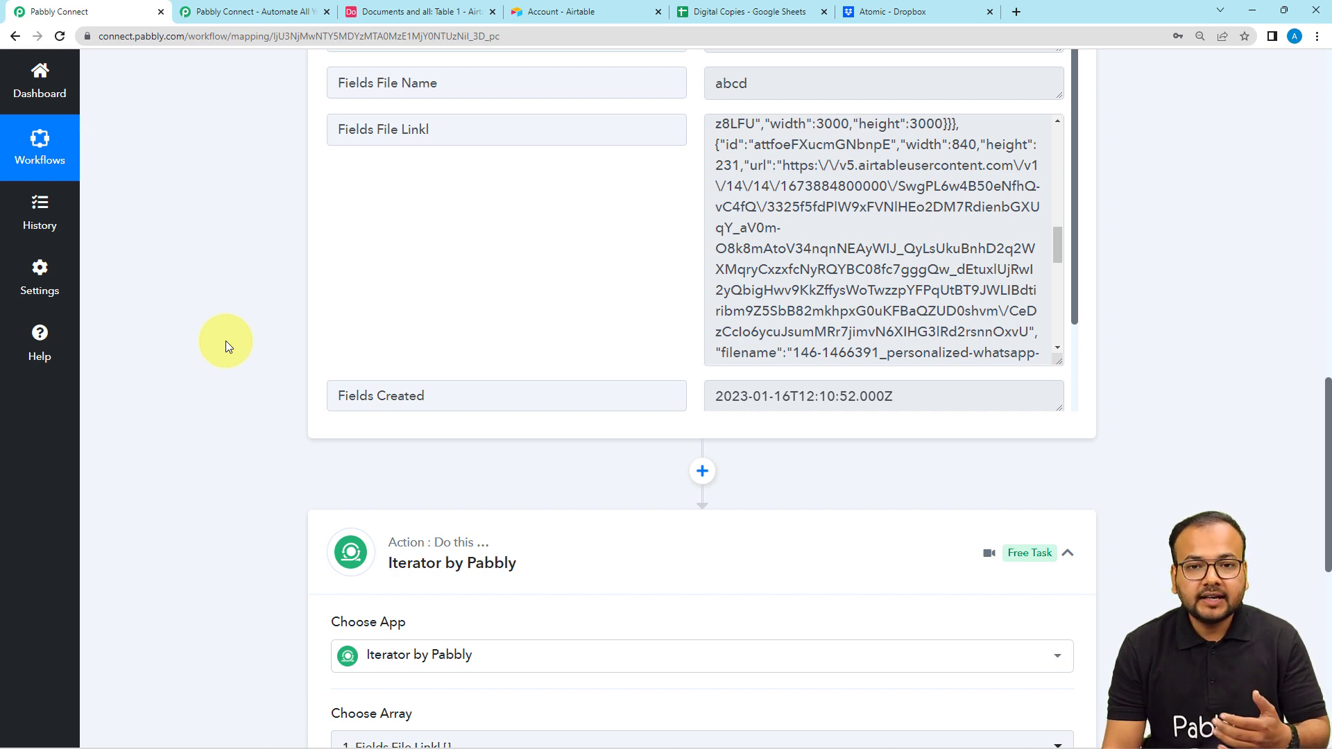
pyautogui.scroll(-3, 226, 340)
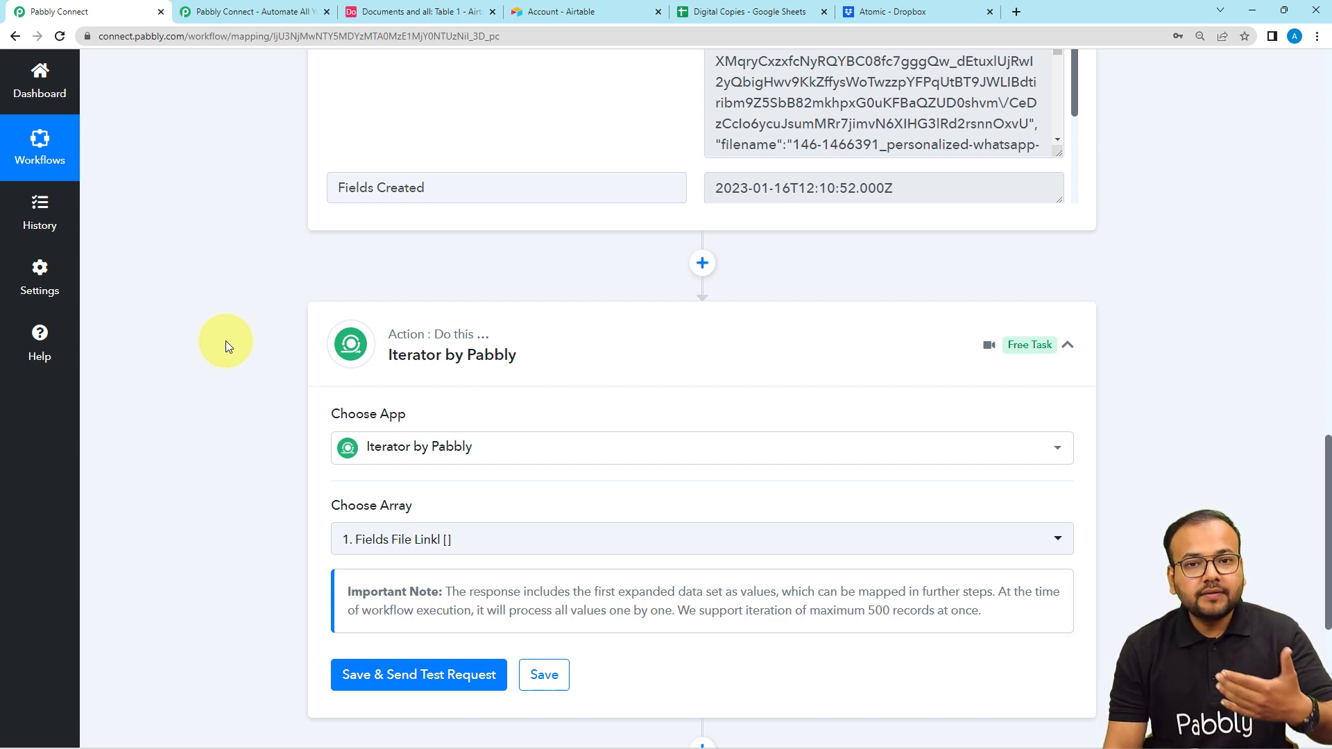
pyautogui.scroll(-4, 226, 340)
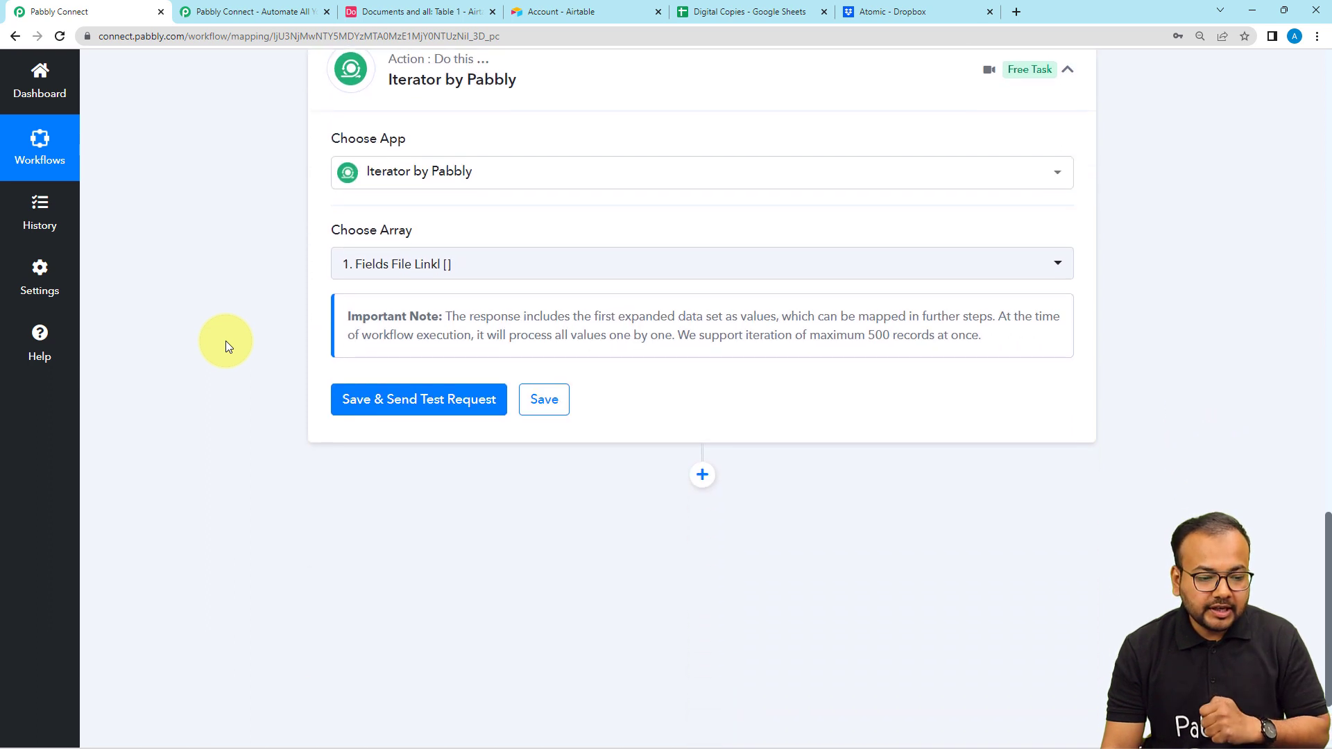
pyautogui.click(472, 264)
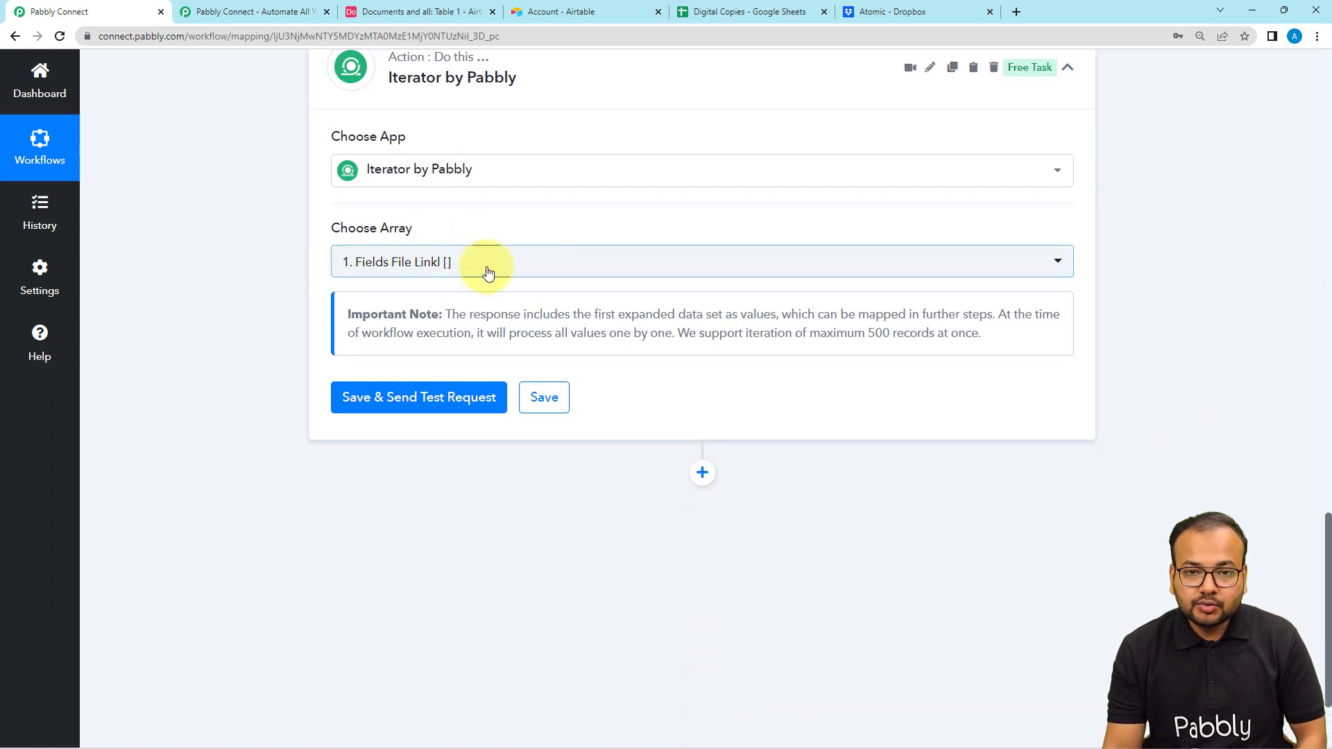
pyautogui.click(487, 263)
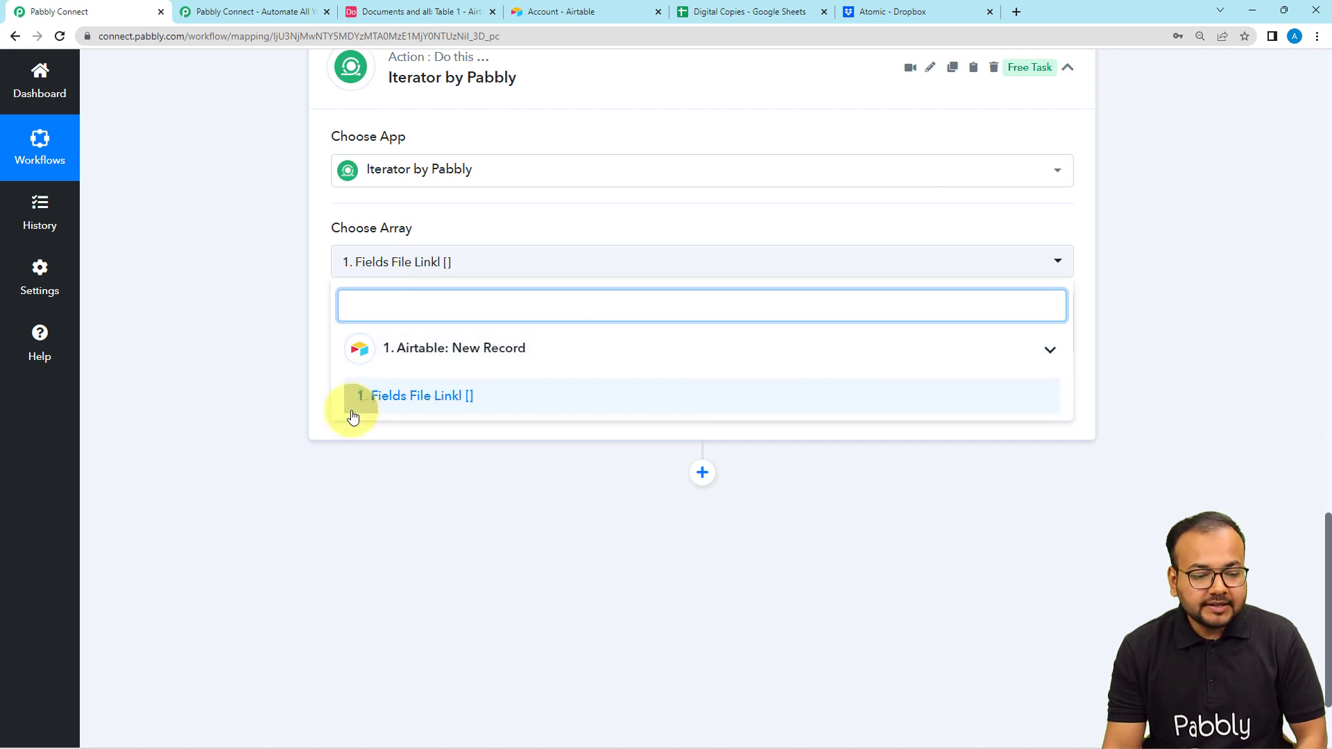
pyautogui.click(408, 410)
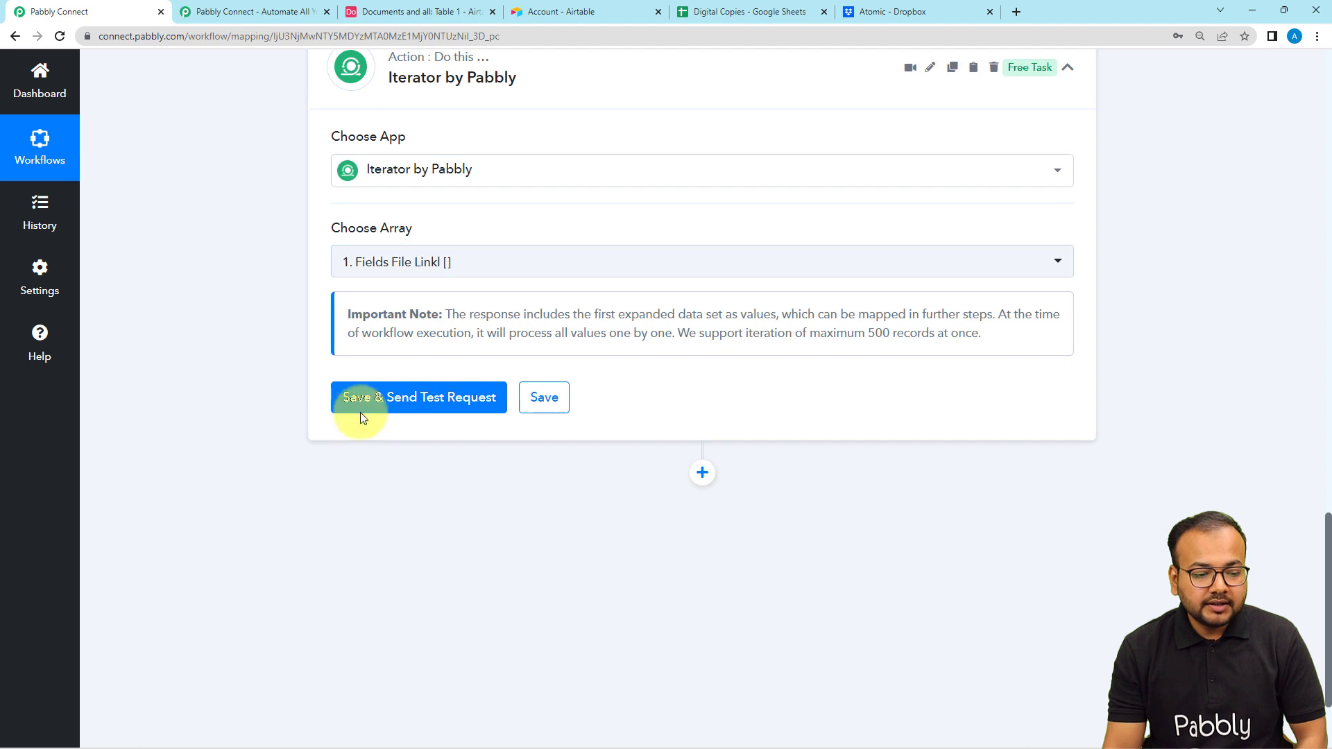
pyautogui.click(362, 408)
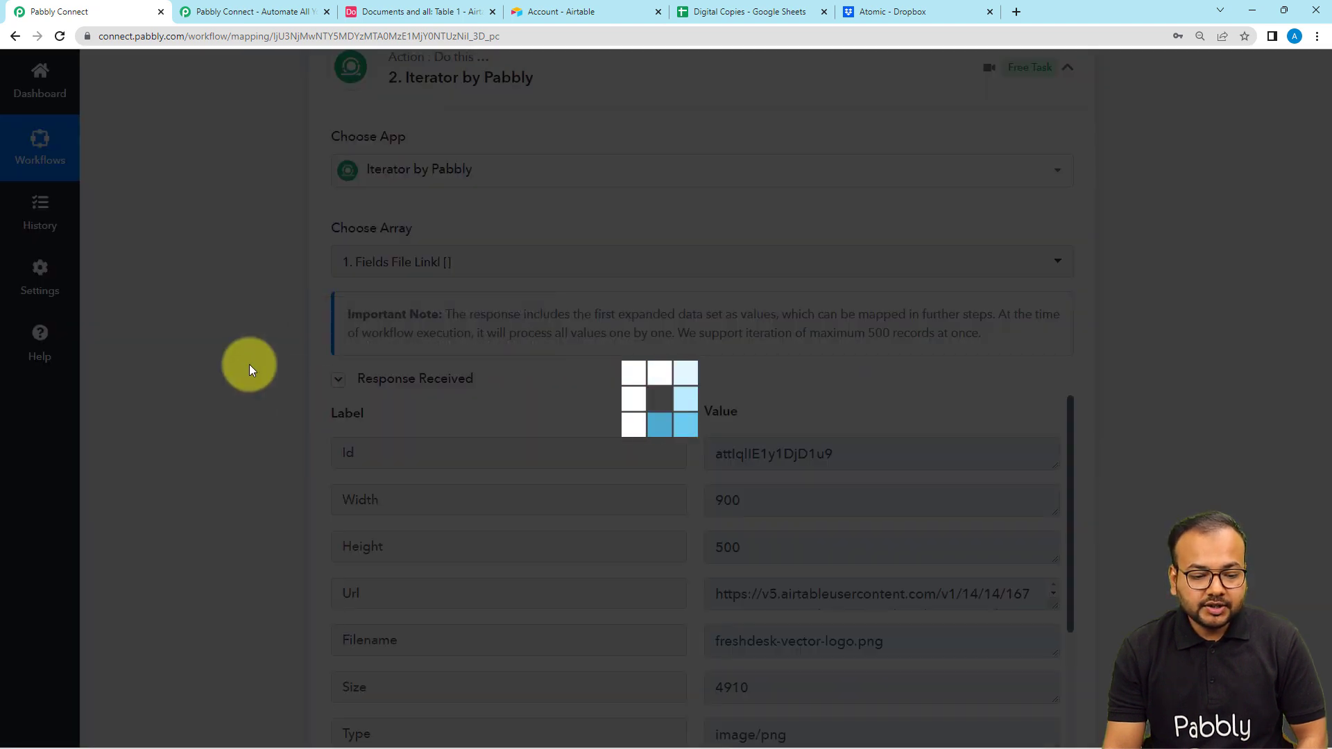
# - Examine the Iterator's response, enlarging the Url value and reviewing the file name, type and thumbnail entries
pyautogui.scroll(-2, 250, 365)
pyautogui.scroll(-1, 311, 381)
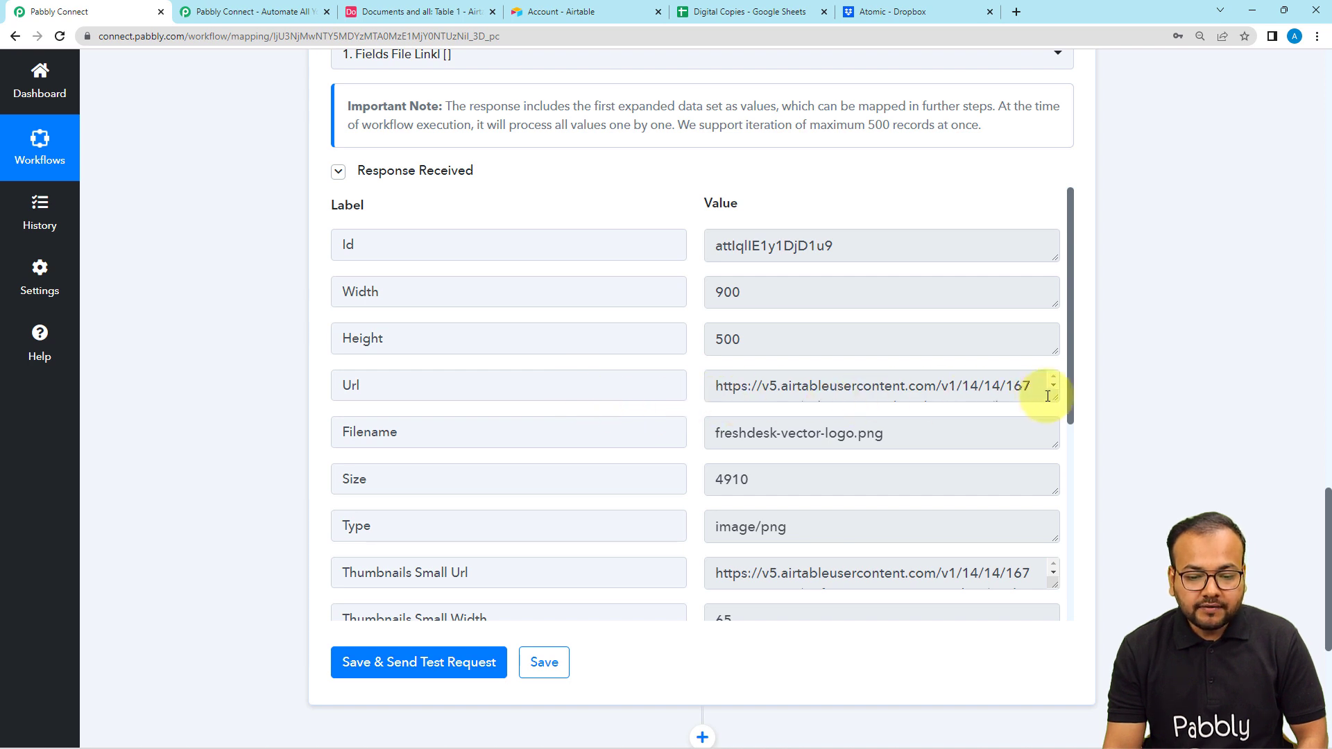
pyautogui.moveTo(1049, 395); pyautogui.dragTo(1054, 461)
pyautogui.scroll(-1, 845, 418)
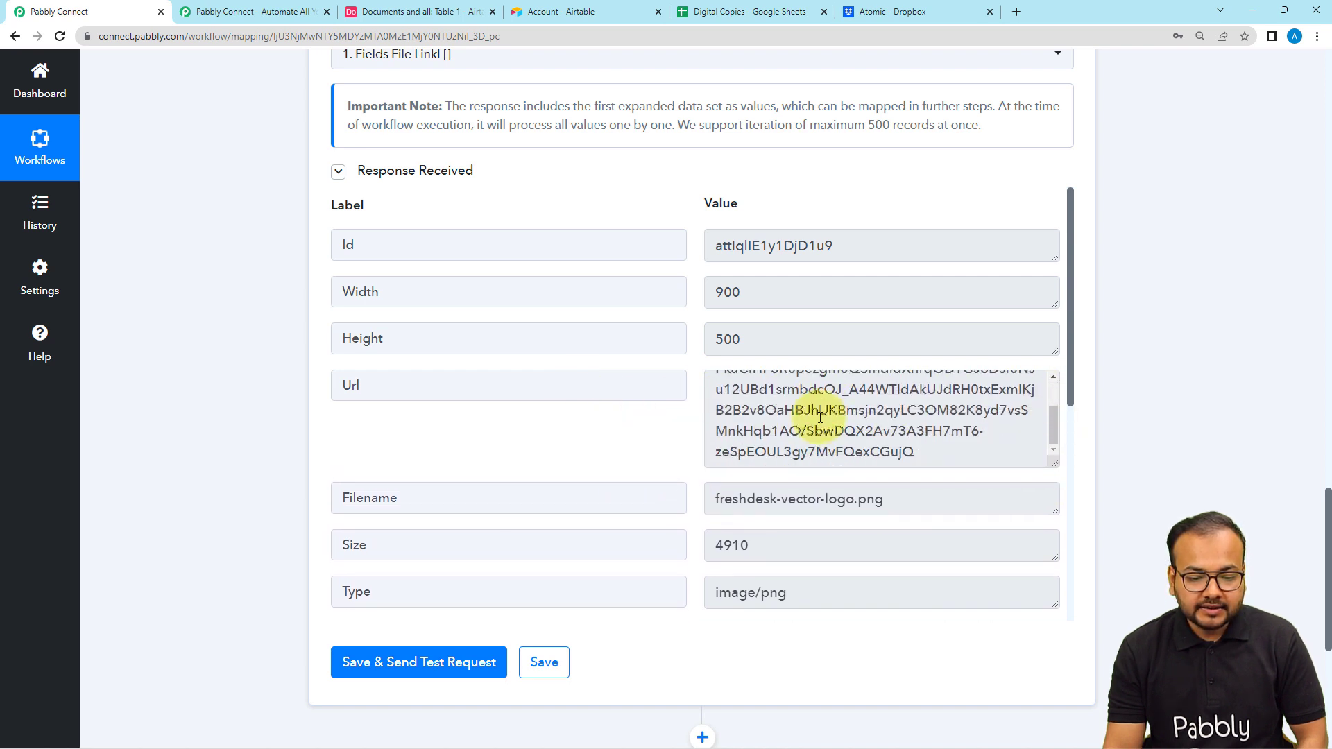
pyautogui.scroll(-5, 608, 424)
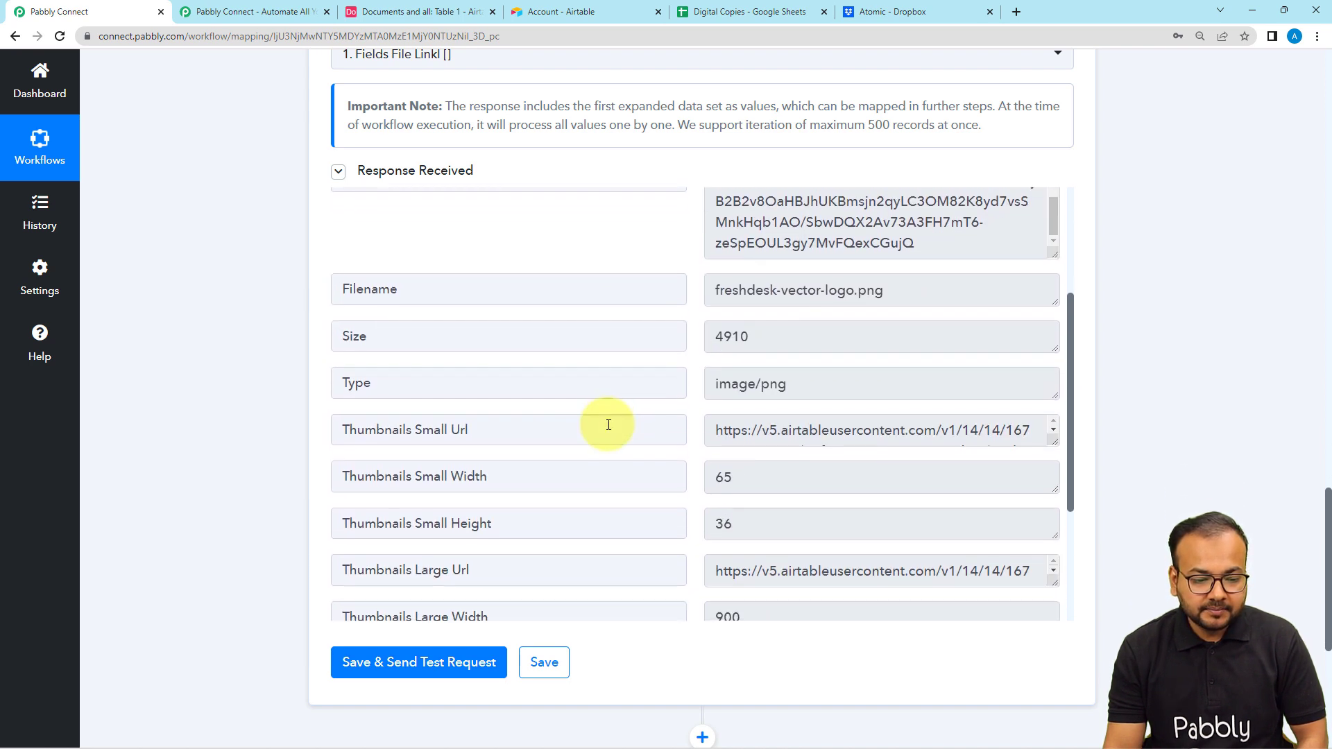
pyautogui.scroll(-2, 609, 424)
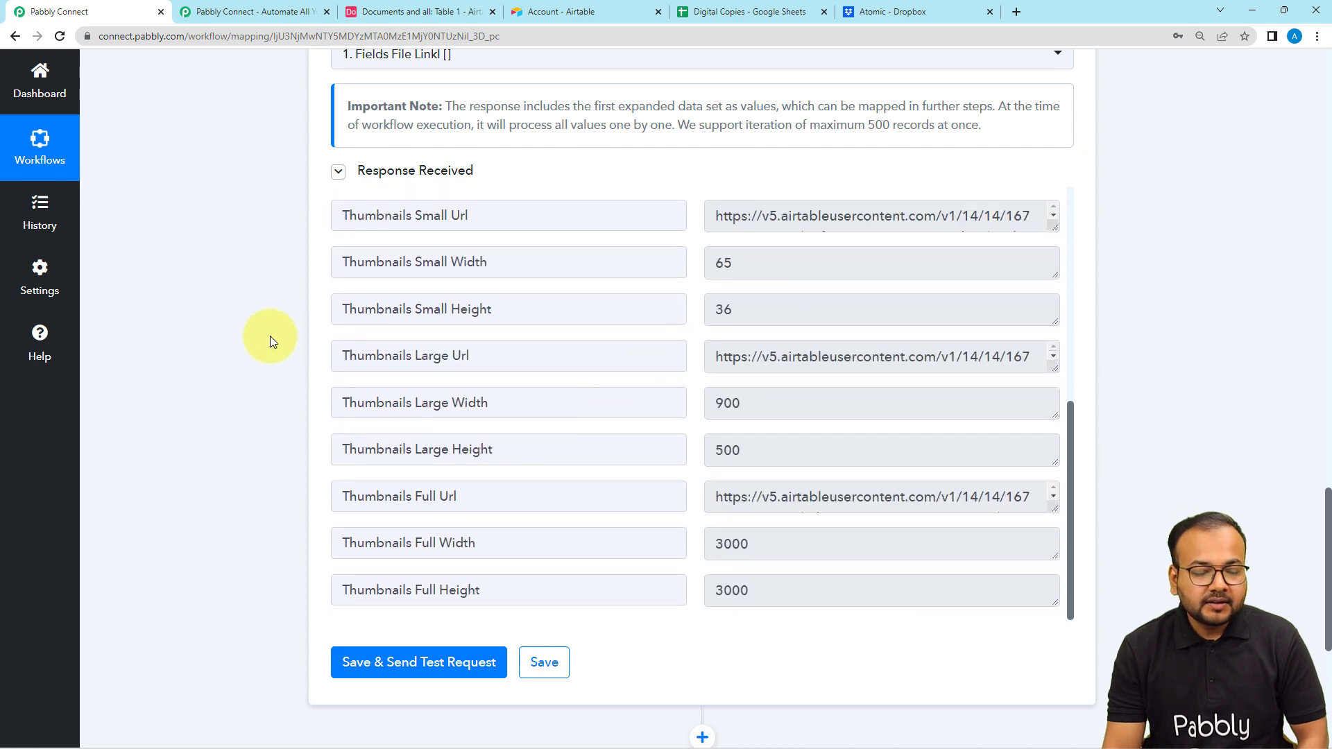
# - Review the Iterator's array selection and response, comparing them with the attachments of the records in the Airtable table
pyautogui.scroll(4, 277, 363)
pyautogui.scroll(2, 550, 534)
pyautogui.scroll(3, 148, 517)
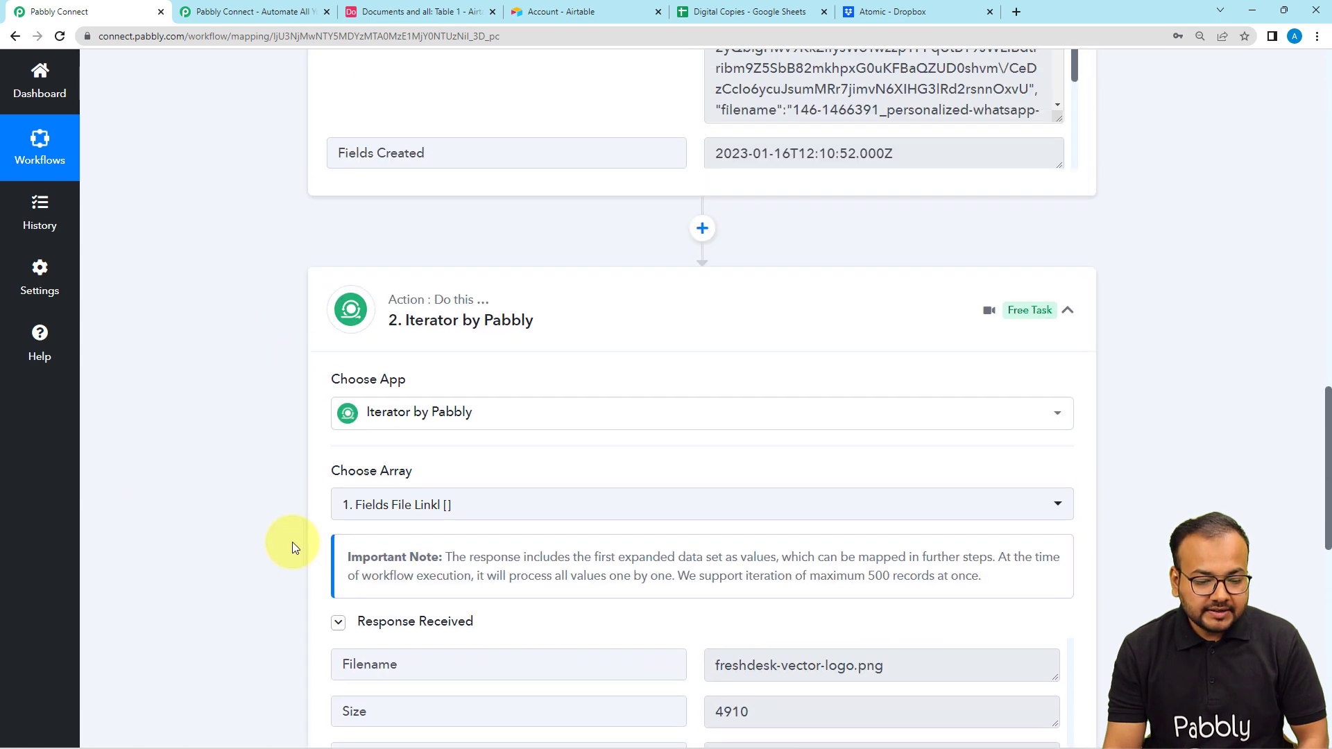
pyautogui.scroll(1, 260, 549)
pyautogui.scroll(-5, 260, 550)
pyautogui.scroll(3, 714, 500)
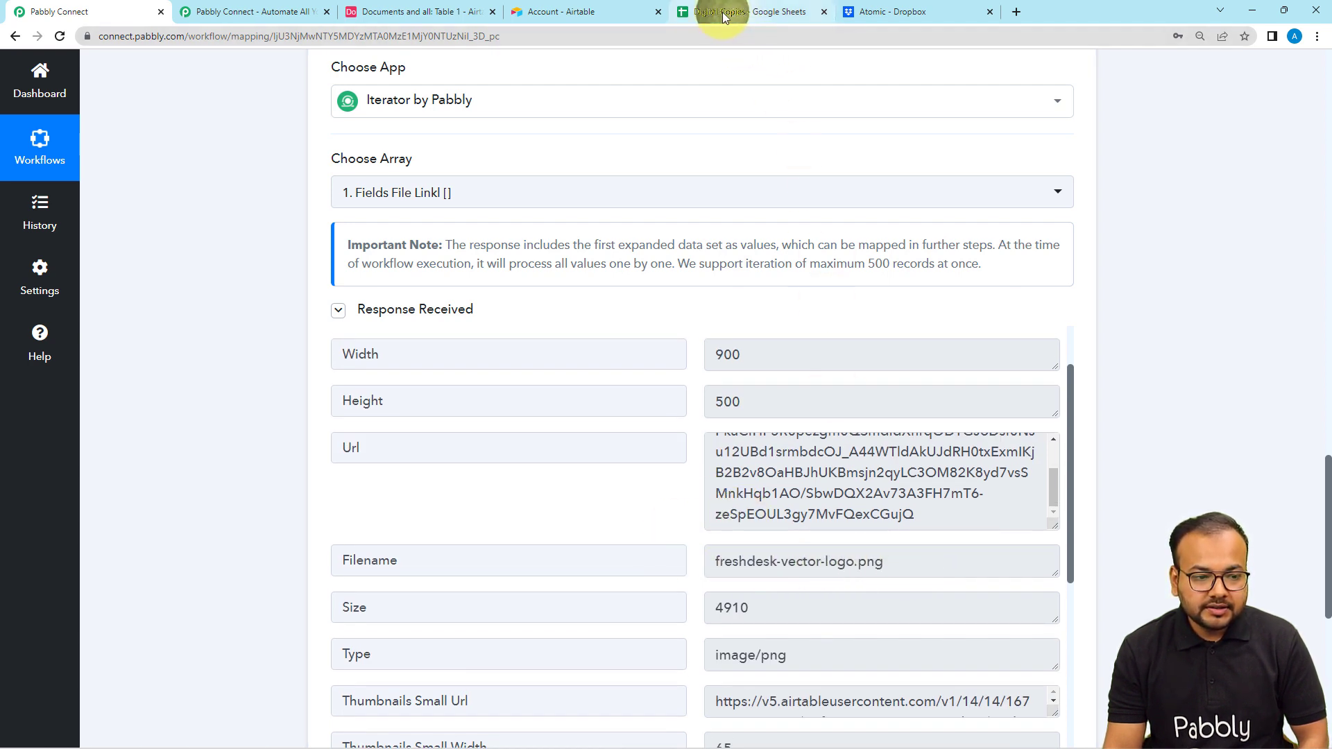
pyautogui.click(416, 11)
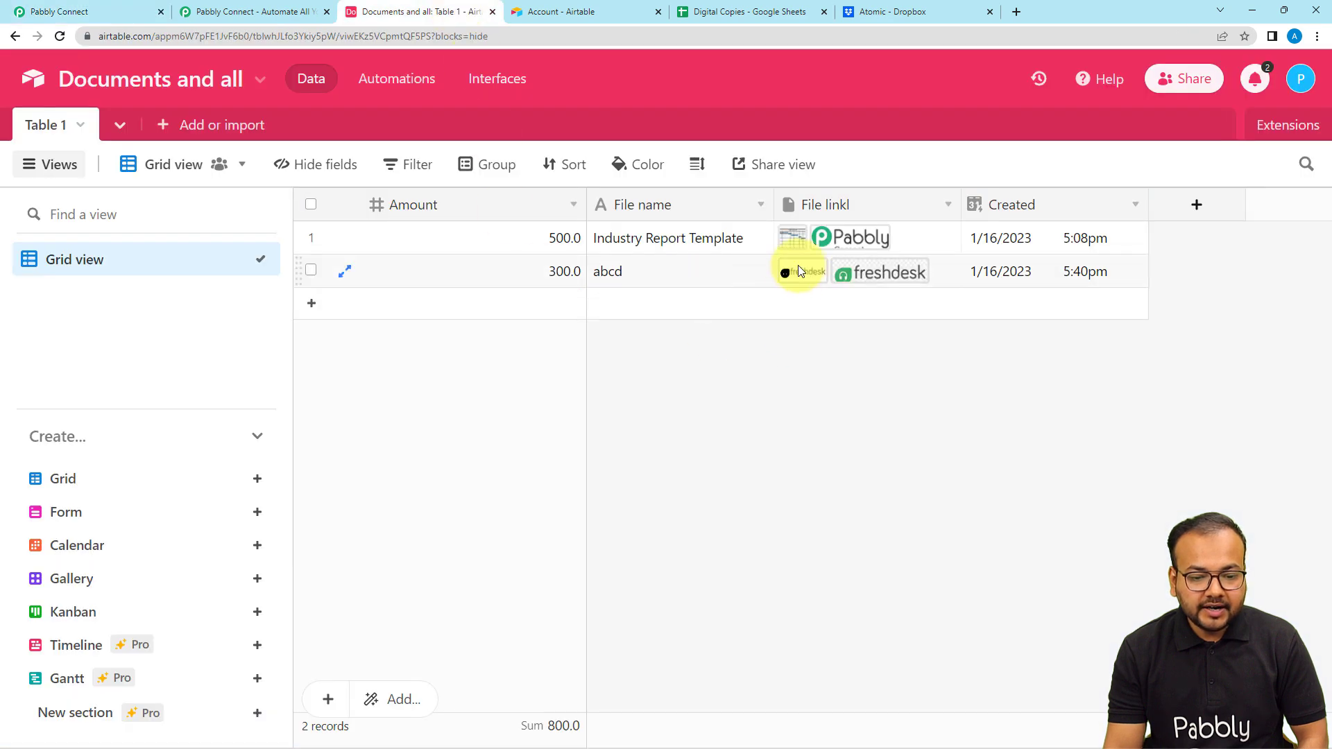
pyautogui.click(83, 11)
# - Add a third workflow step that uses Dropbox with the Upload File action event
pyautogui.scroll(-7, 253, 350)
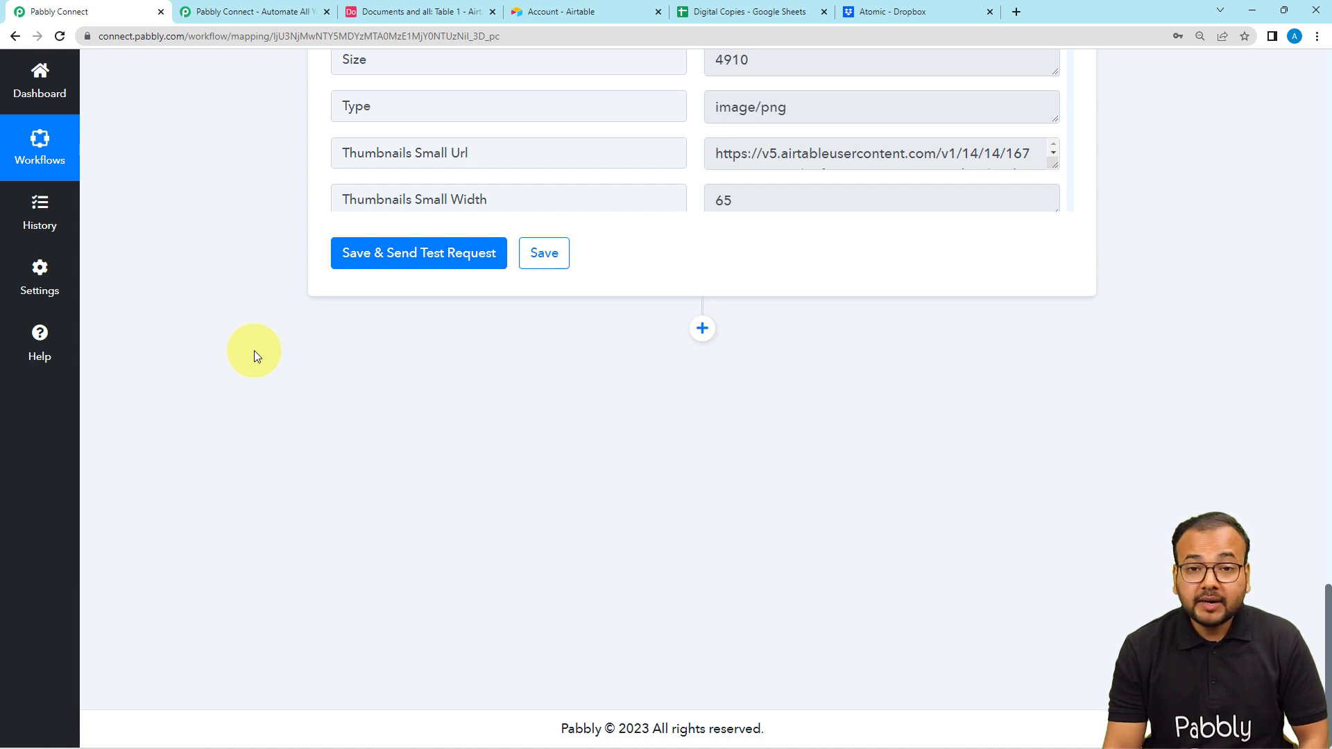
pyautogui.click(702, 328)
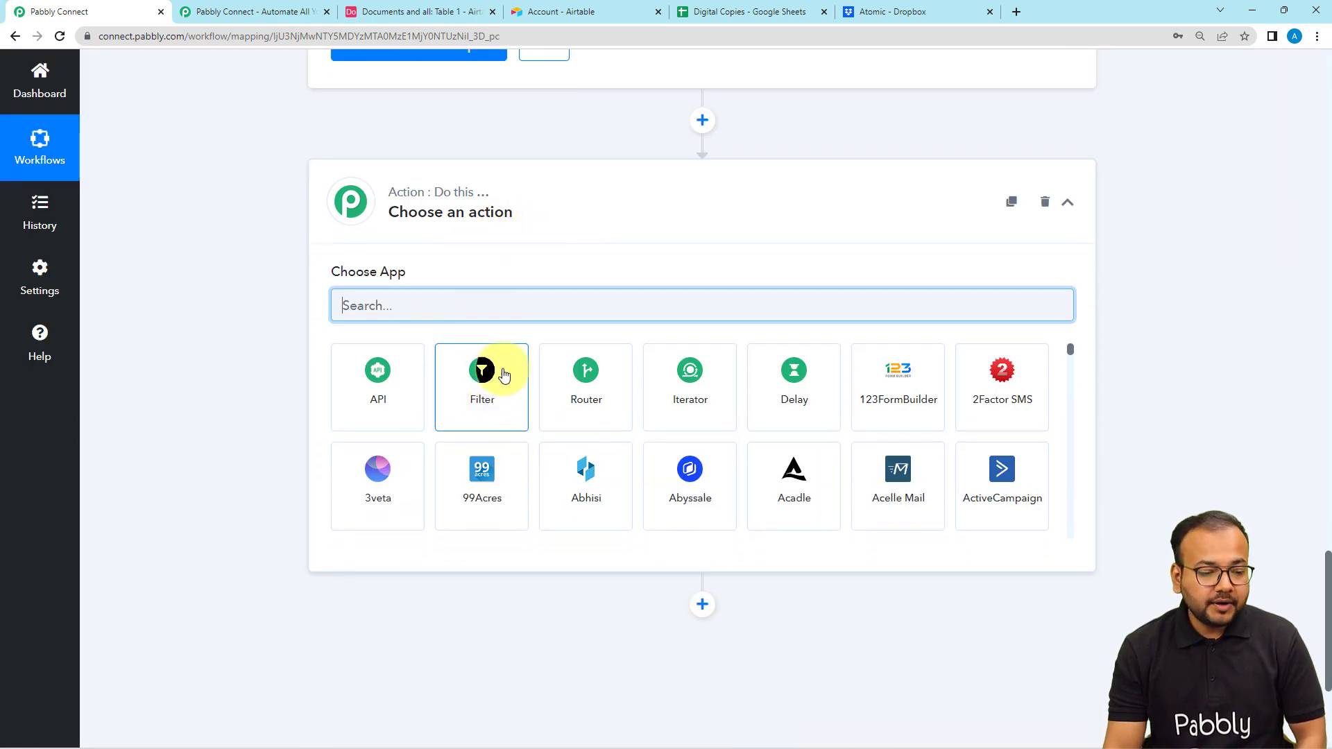
pyautogui.write('drop')
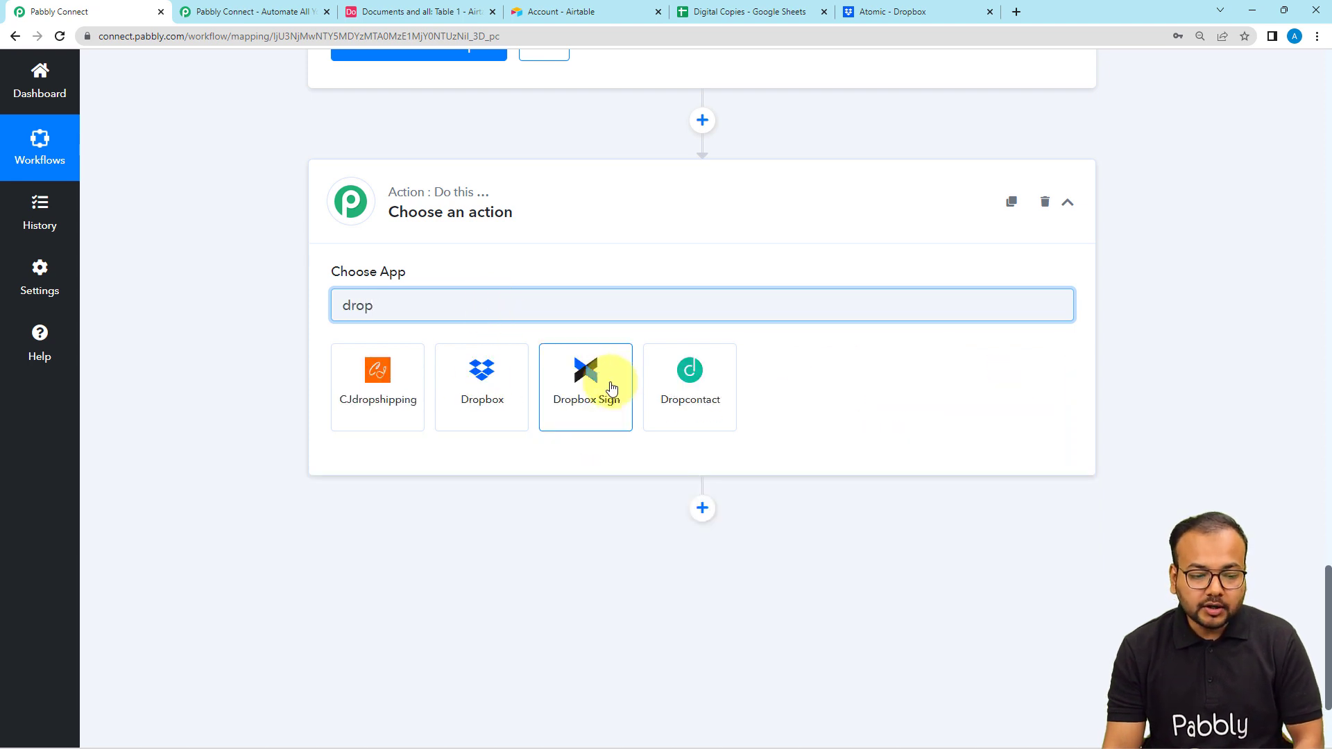
pyautogui.click(484, 389)
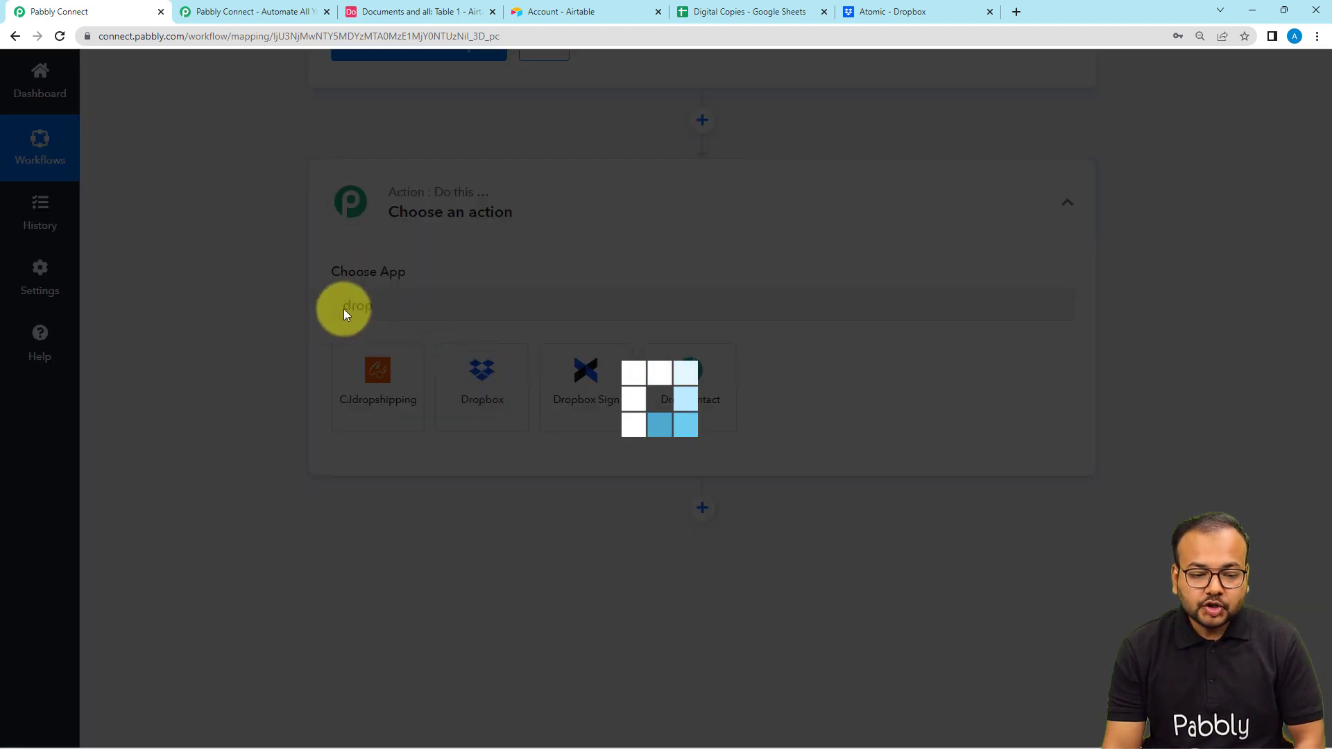
pyautogui.scroll(-1, 325, 340)
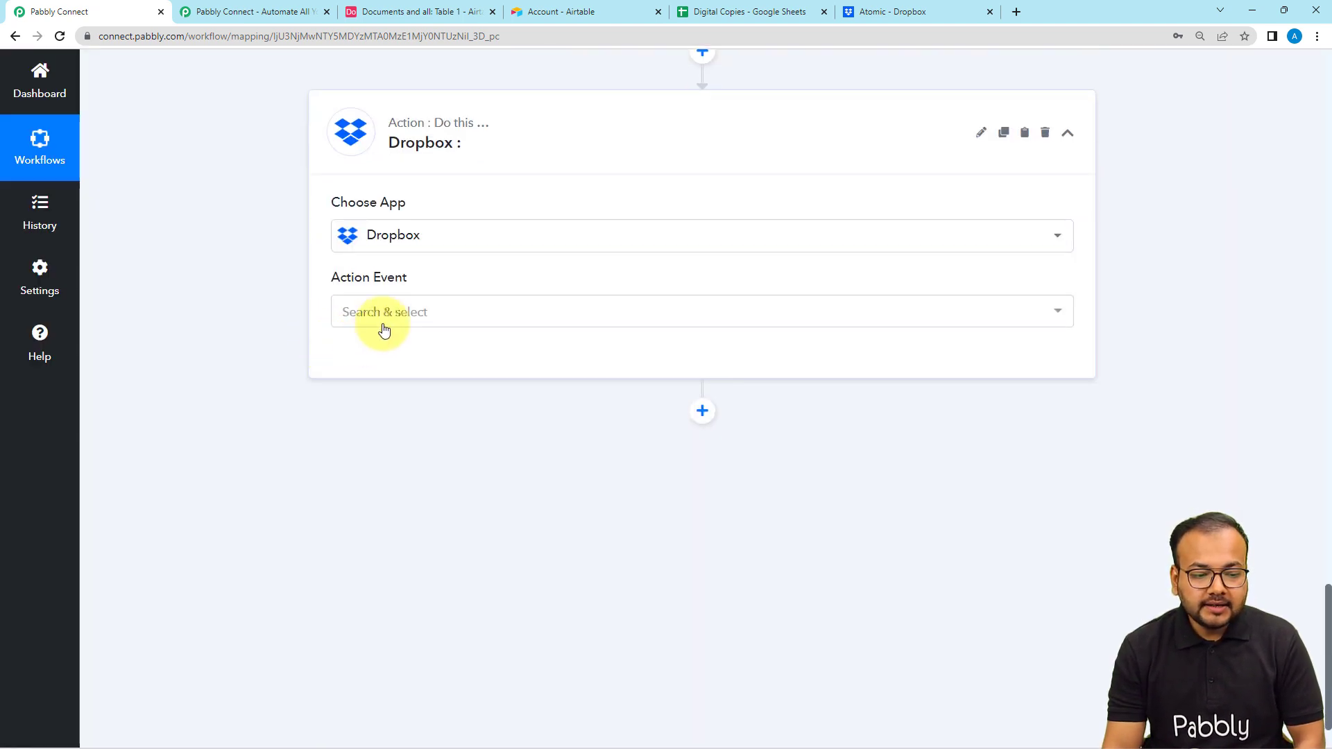
pyautogui.click(387, 325)
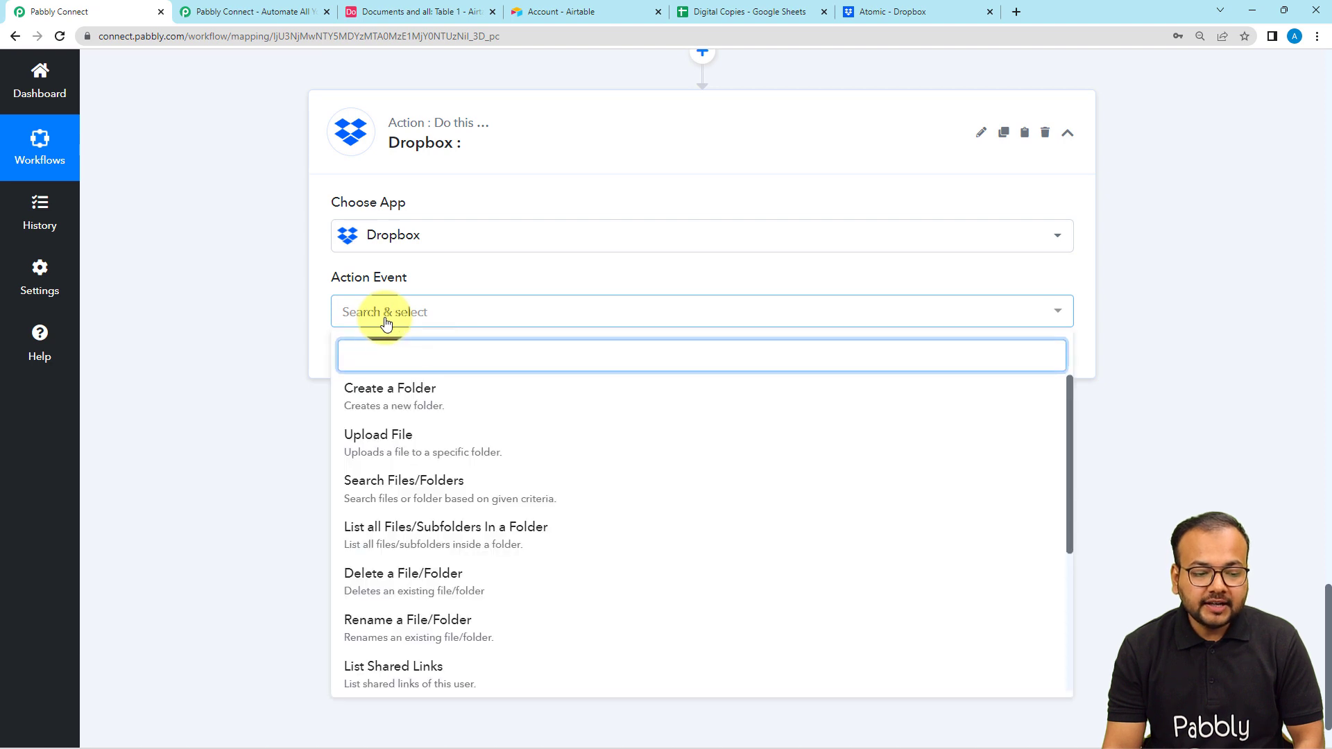
pyautogui.click(391, 452)
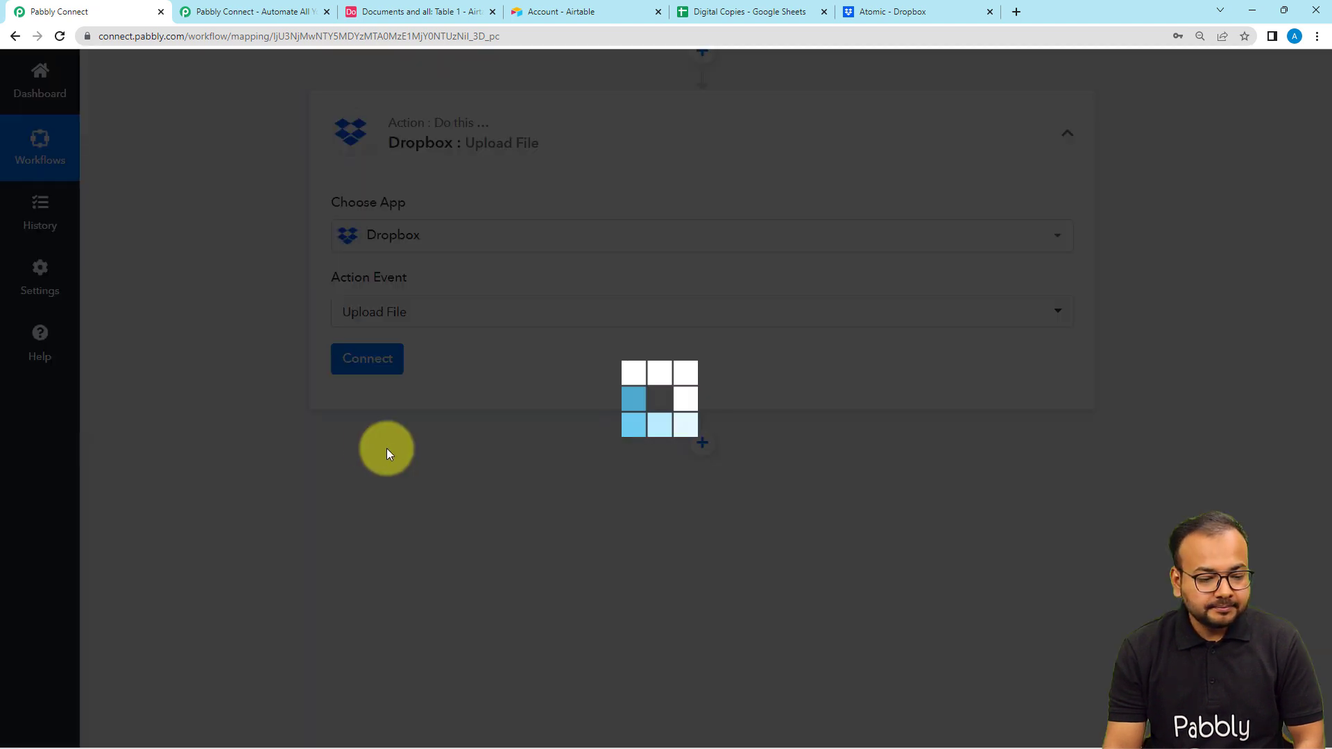
# - Connect the Upload File step to the Dropbox account through a new connection
pyautogui.click(369, 377)
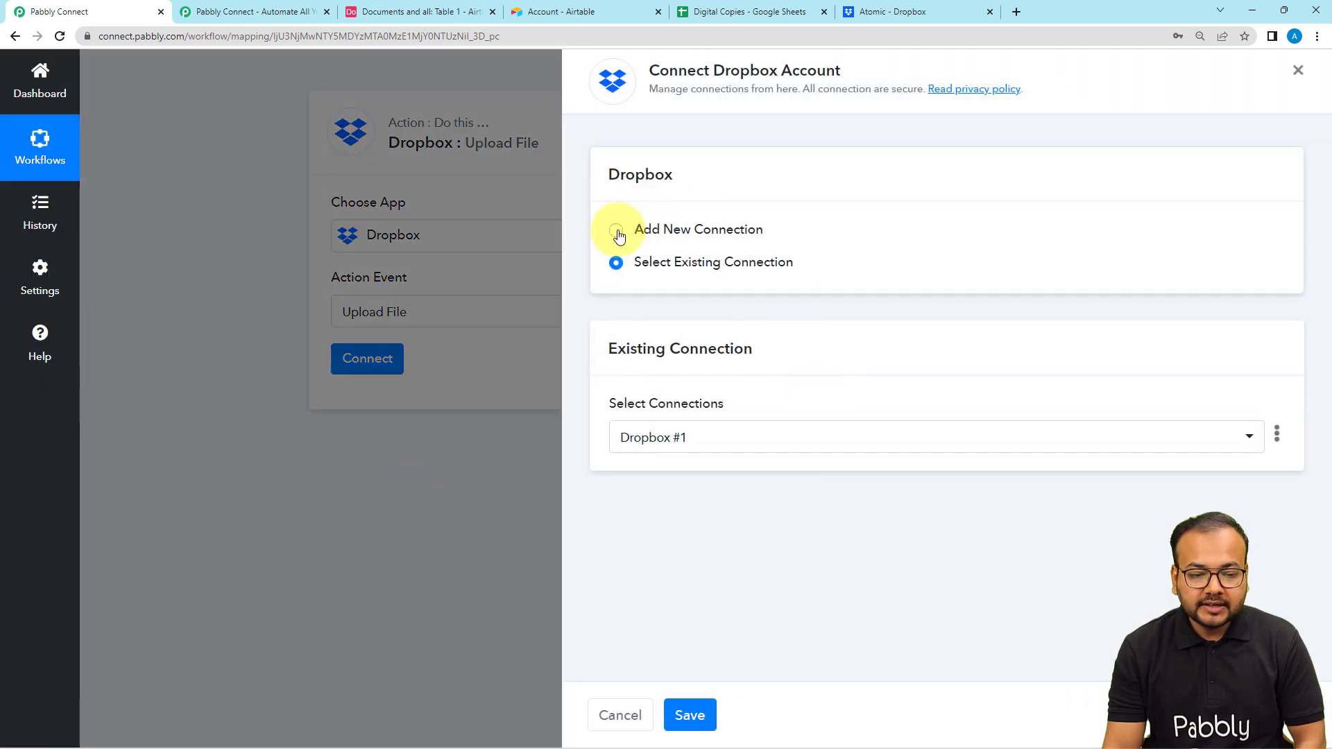
pyautogui.click(616, 232)
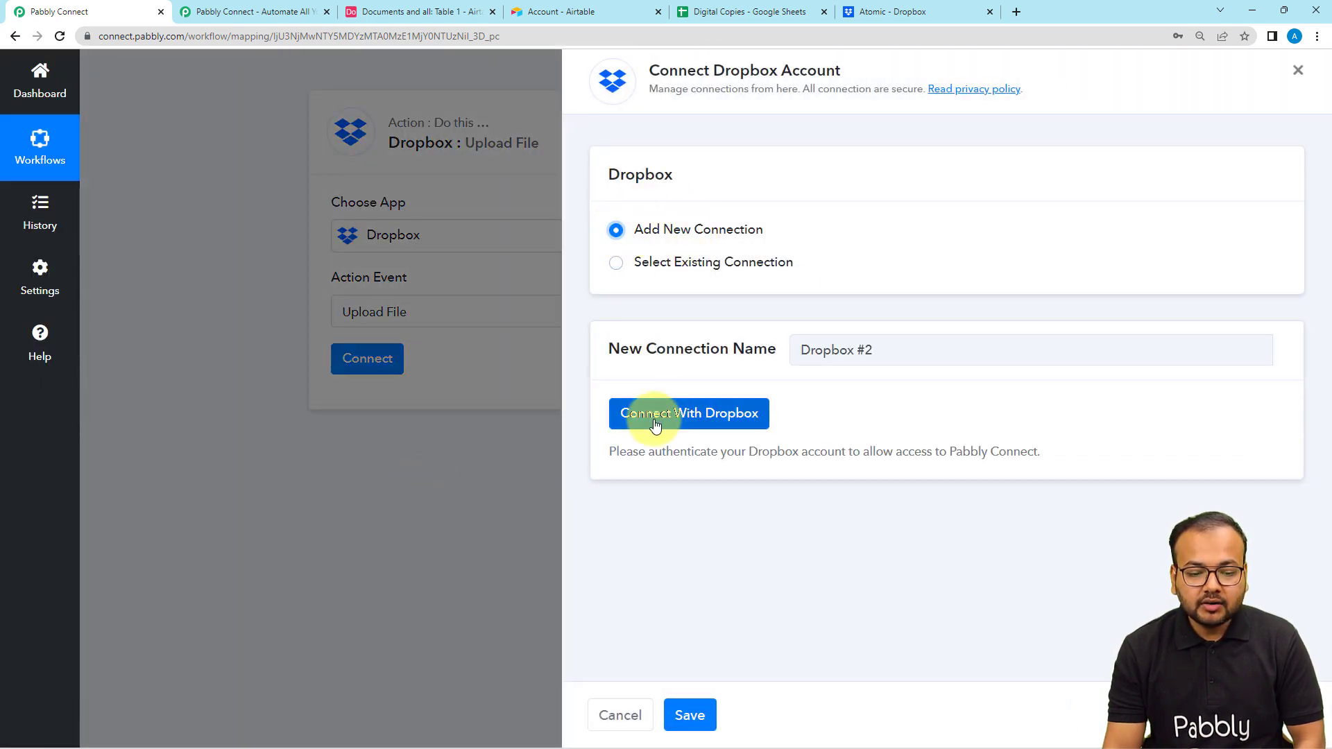
pyautogui.click(655, 424)
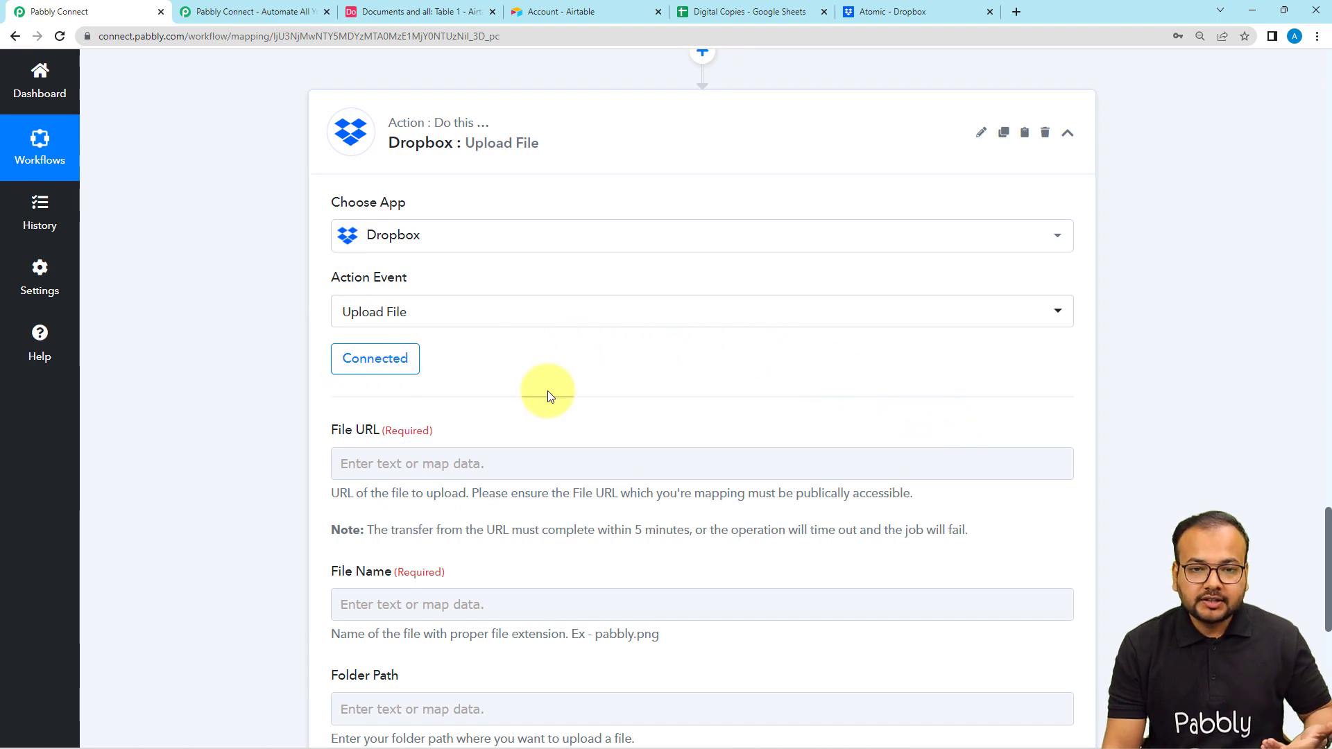
# - Examine the Upload File step's required fields and compare them with the Url and Filename entries in the Iterator's response
pyautogui.scroll(-2, 513, 416)
pyautogui.click(381, 326)
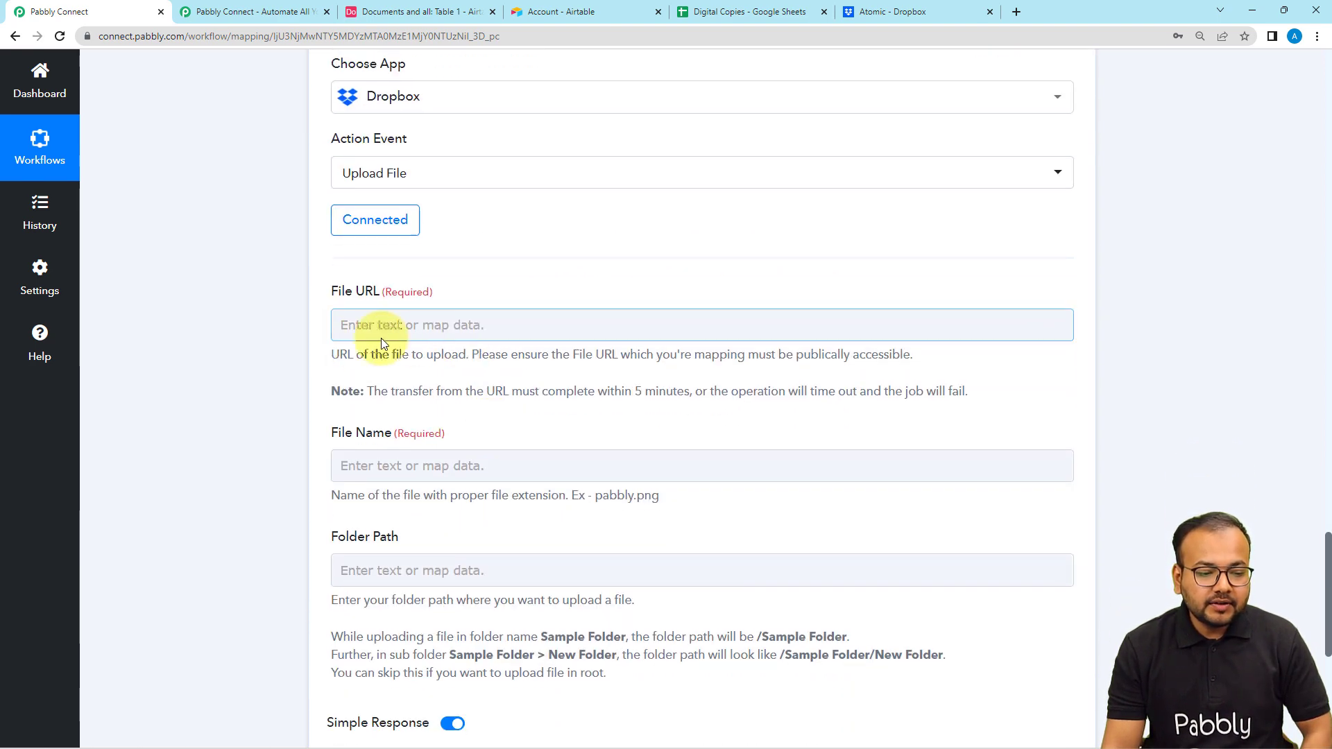
pyautogui.scroll(-2, 628, 335)
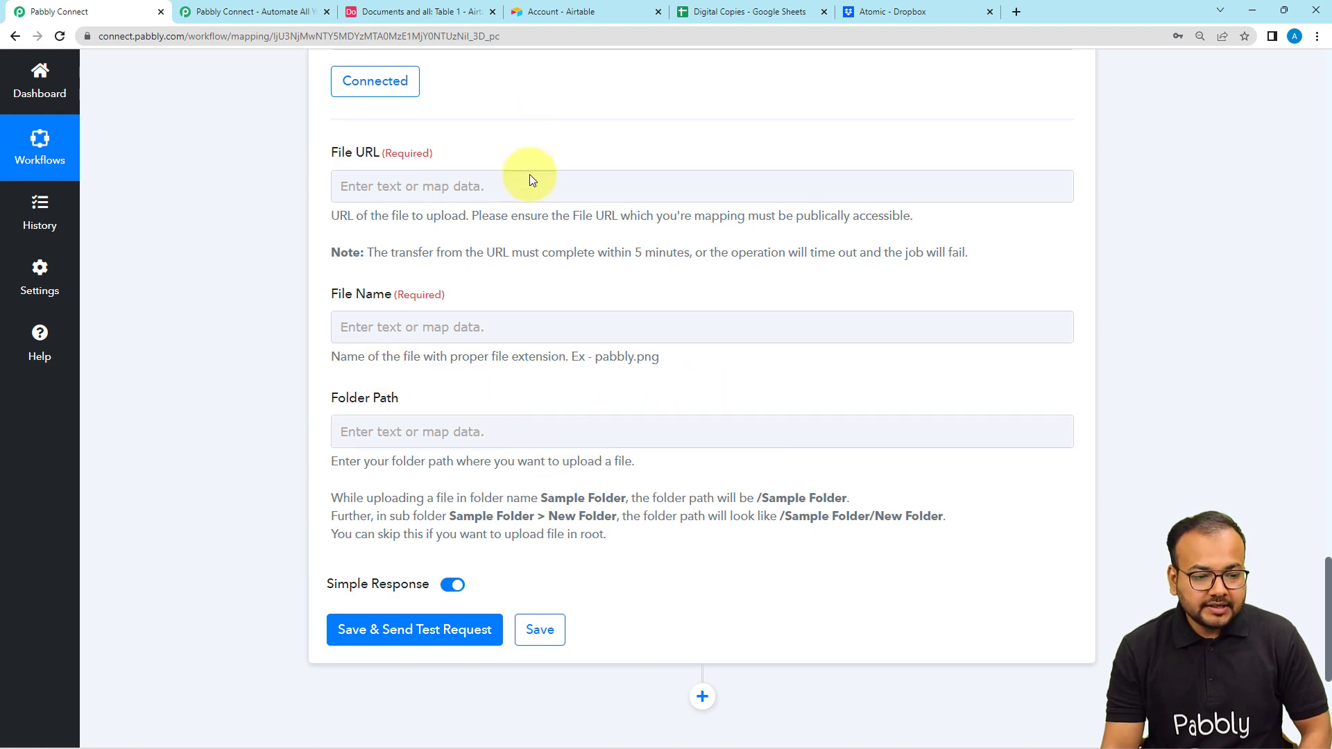
pyautogui.scroll(1, 533, 199)
pyautogui.scroll(12, 535, 208)
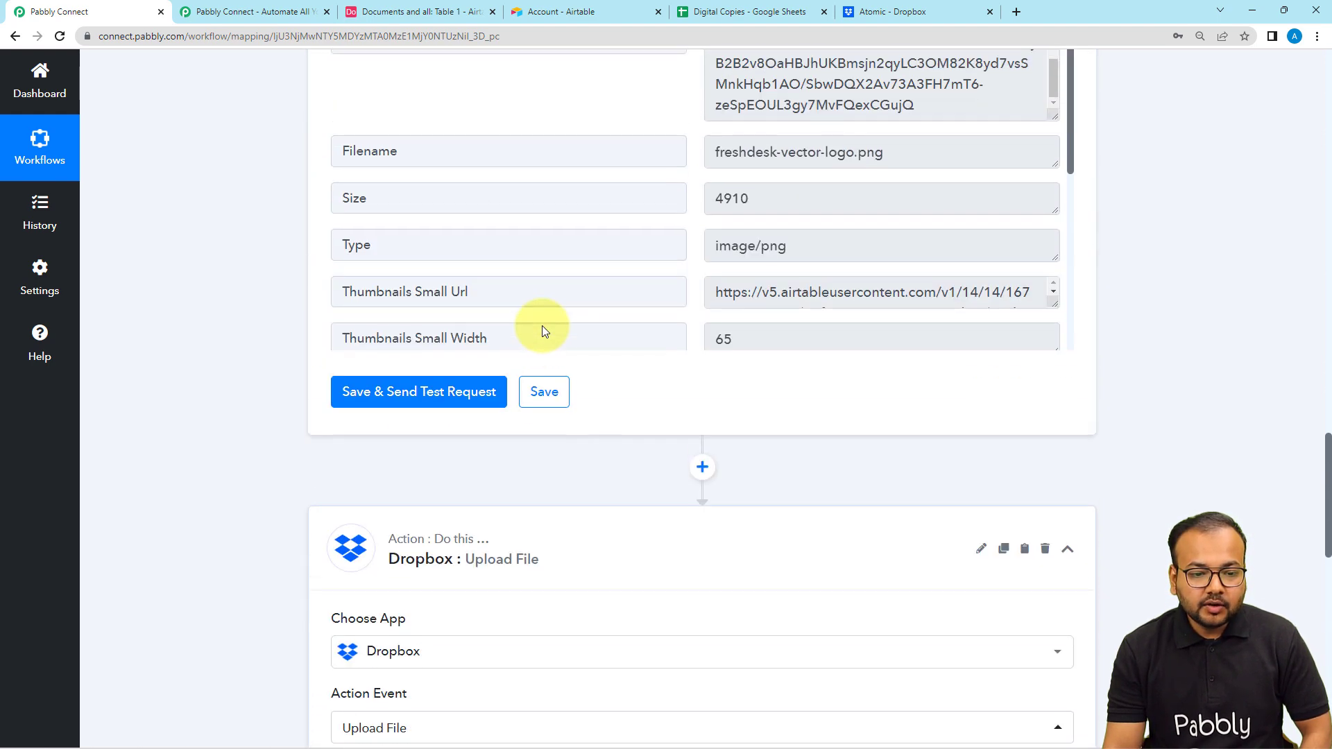
pyautogui.scroll(2, 542, 323)
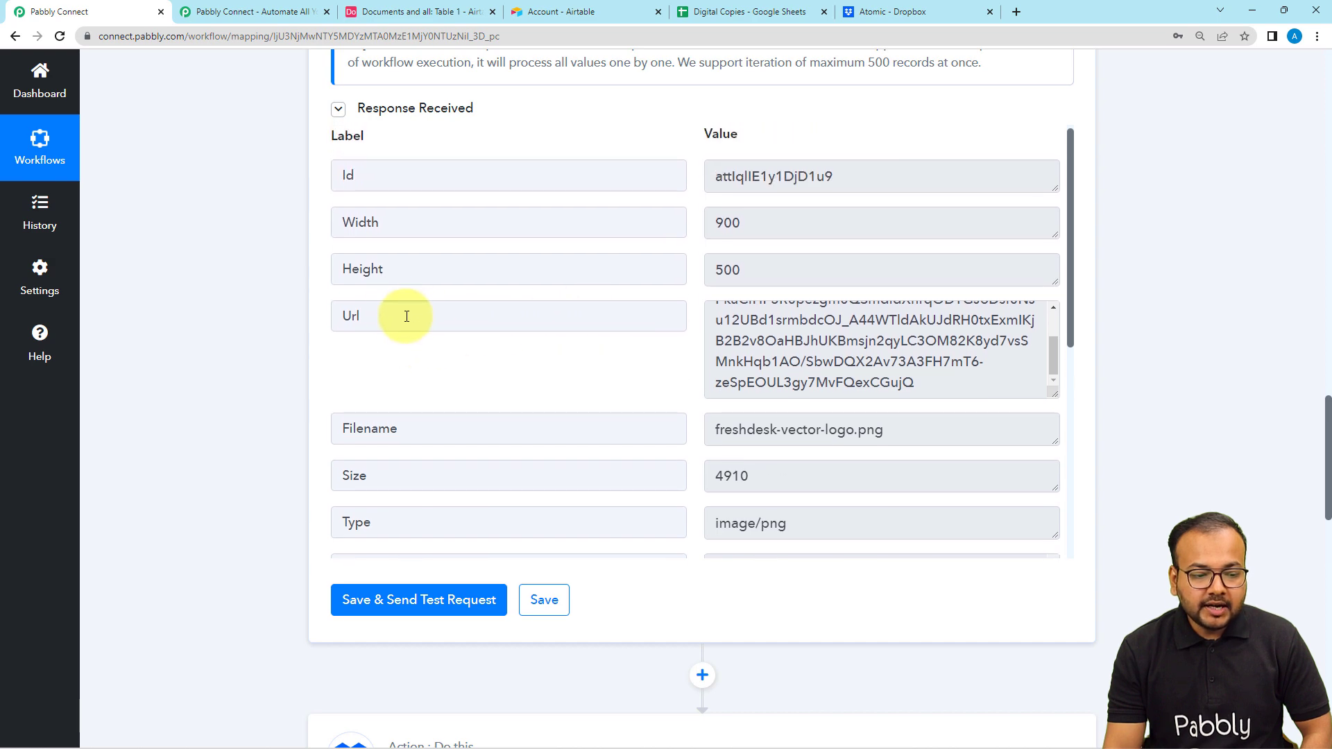
pyautogui.scroll(10, 294, 328)
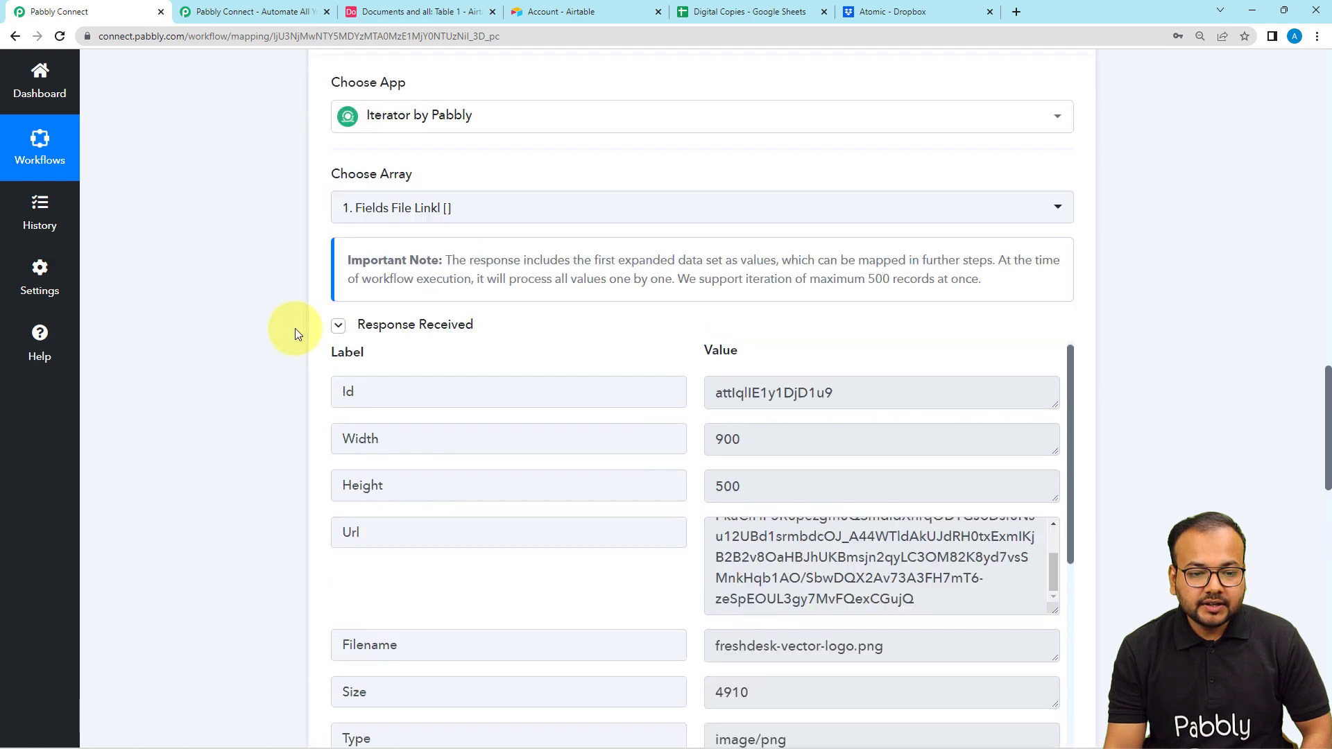
pyautogui.scroll(3, 294, 328)
pyautogui.scroll(-10, 294, 328)
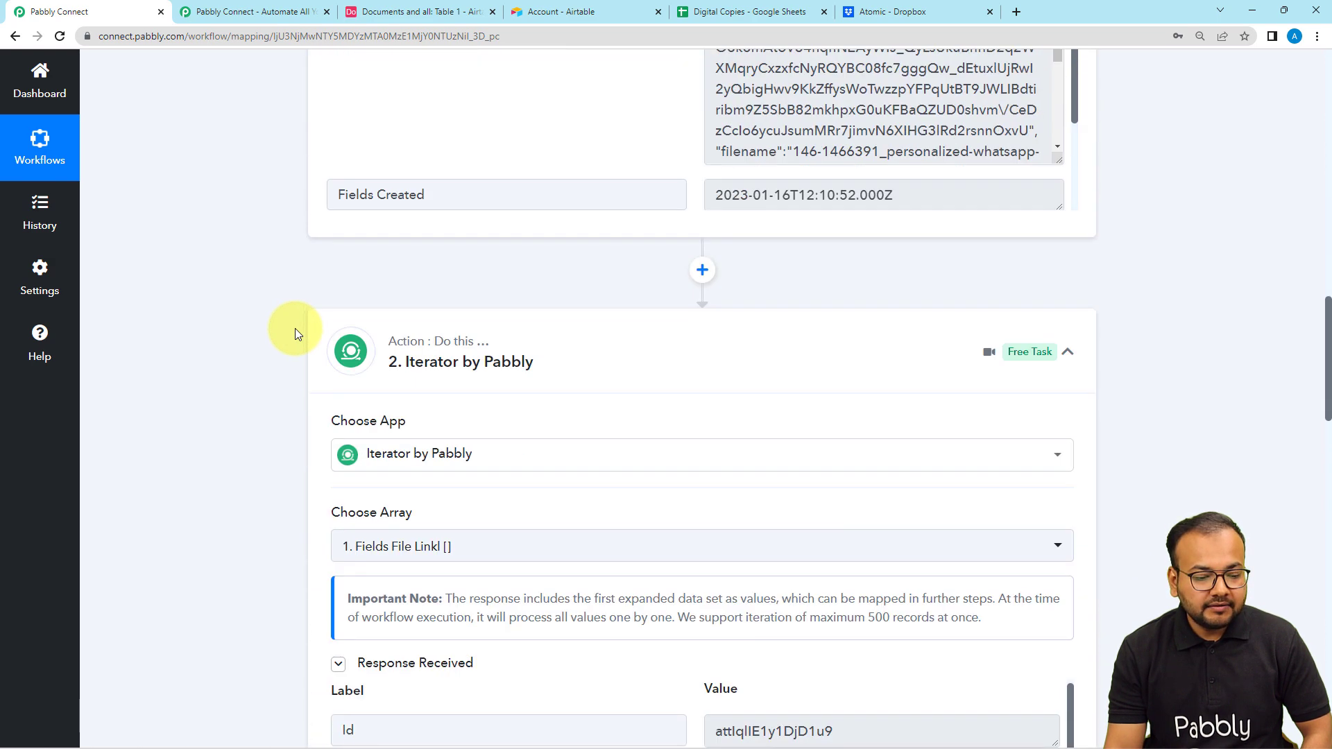
pyautogui.scroll(-2, 294, 333)
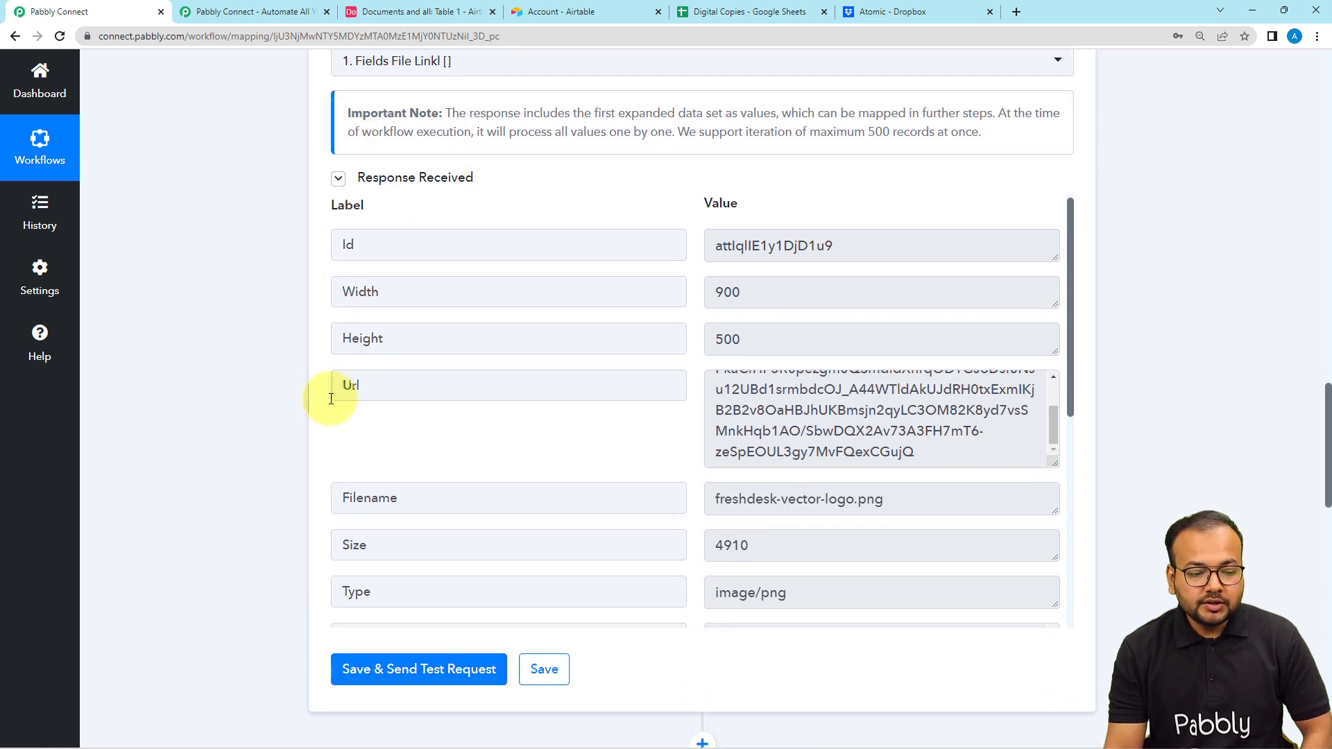
pyautogui.scroll(-2, 401, 413)
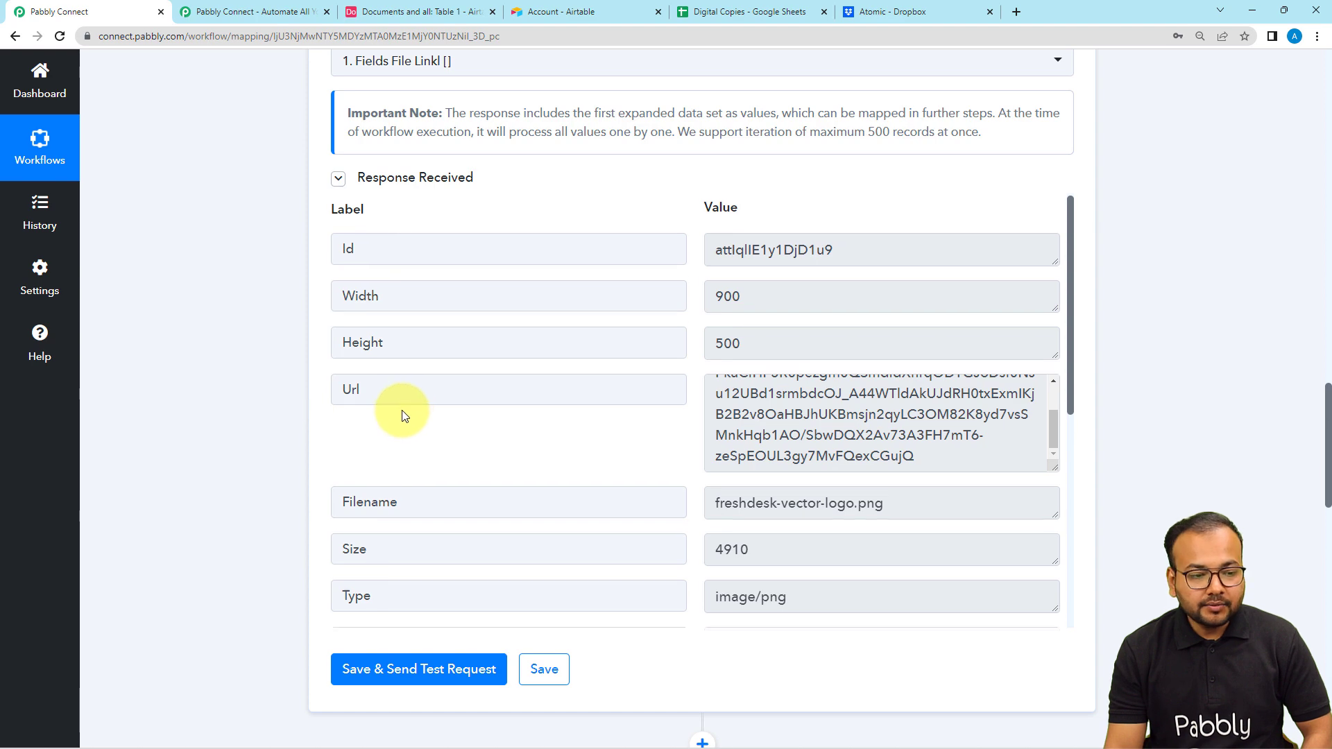
pyautogui.scroll(-5, 274, 403)
pyautogui.scroll(-8, 273, 400)
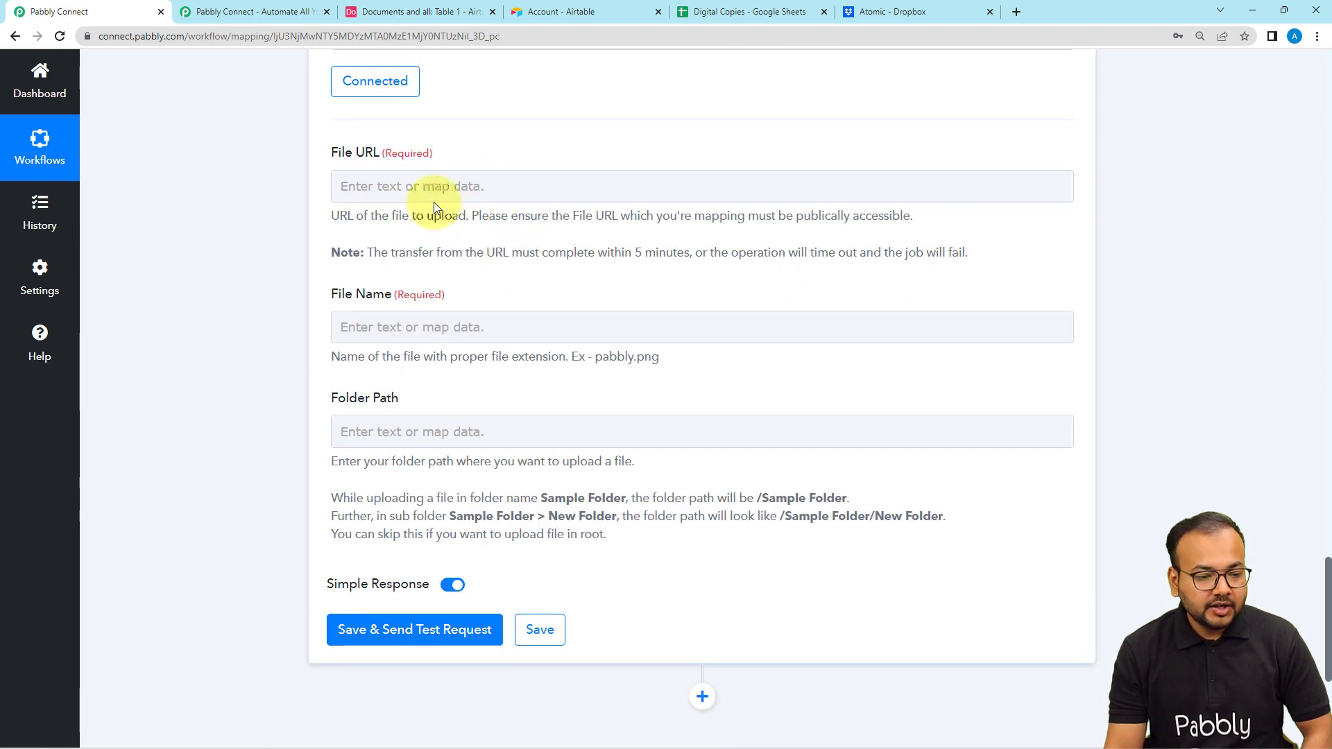
# - Map the File URL of the Dropbox upload to the Iterator's Url value
pyautogui.click(437, 186)
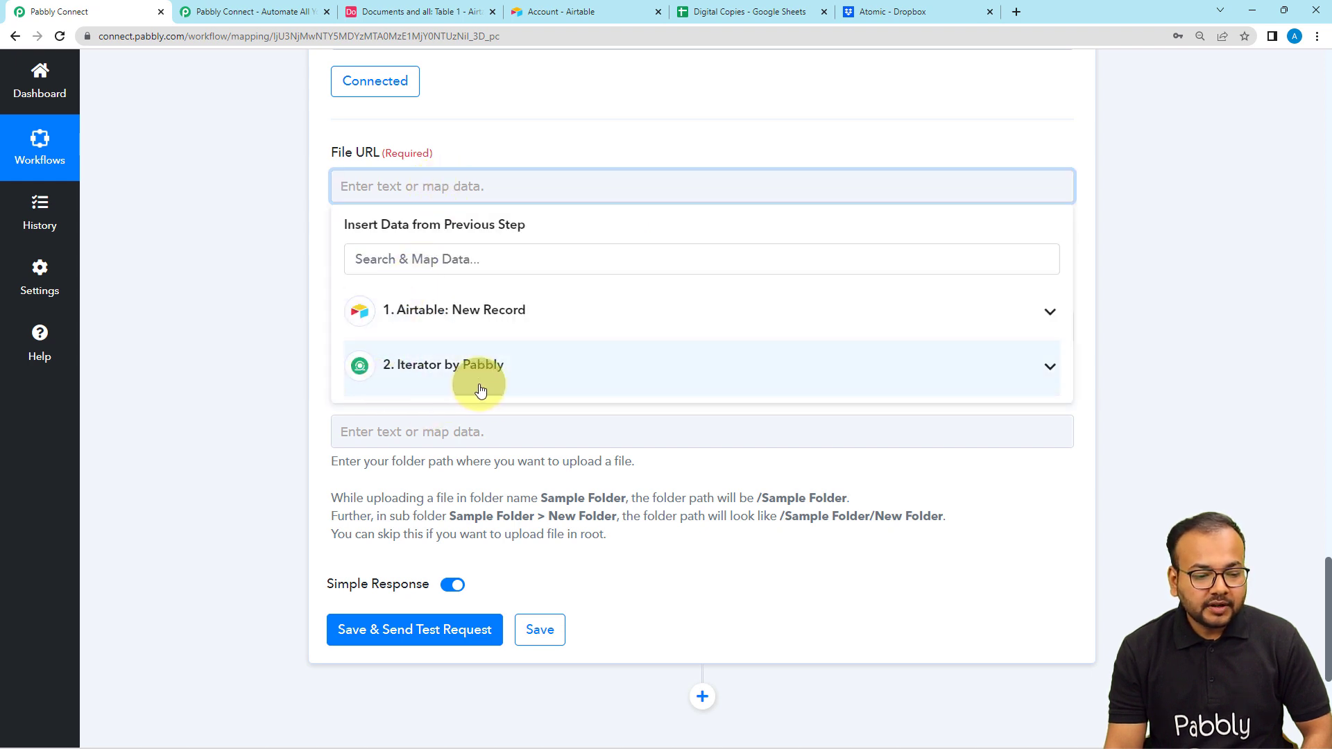
pyautogui.click(446, 375)
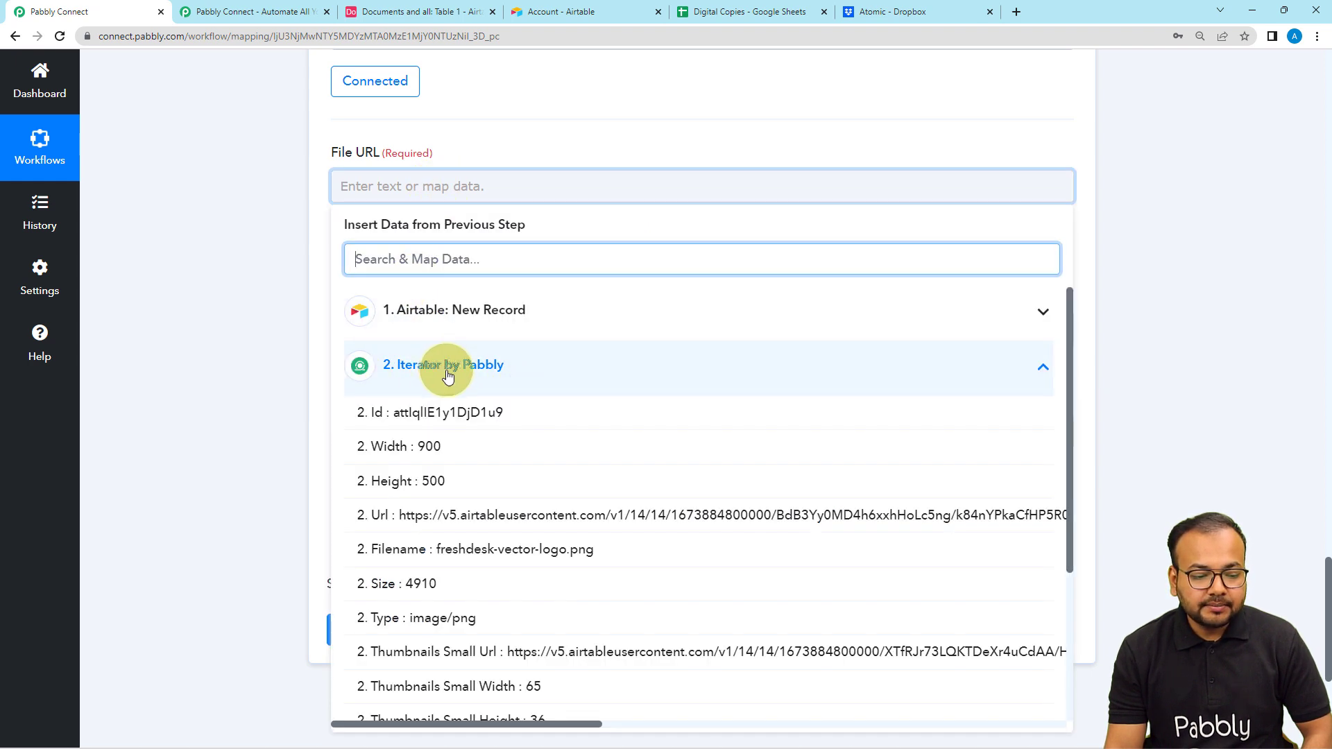
pyautogui.click(382, 517)
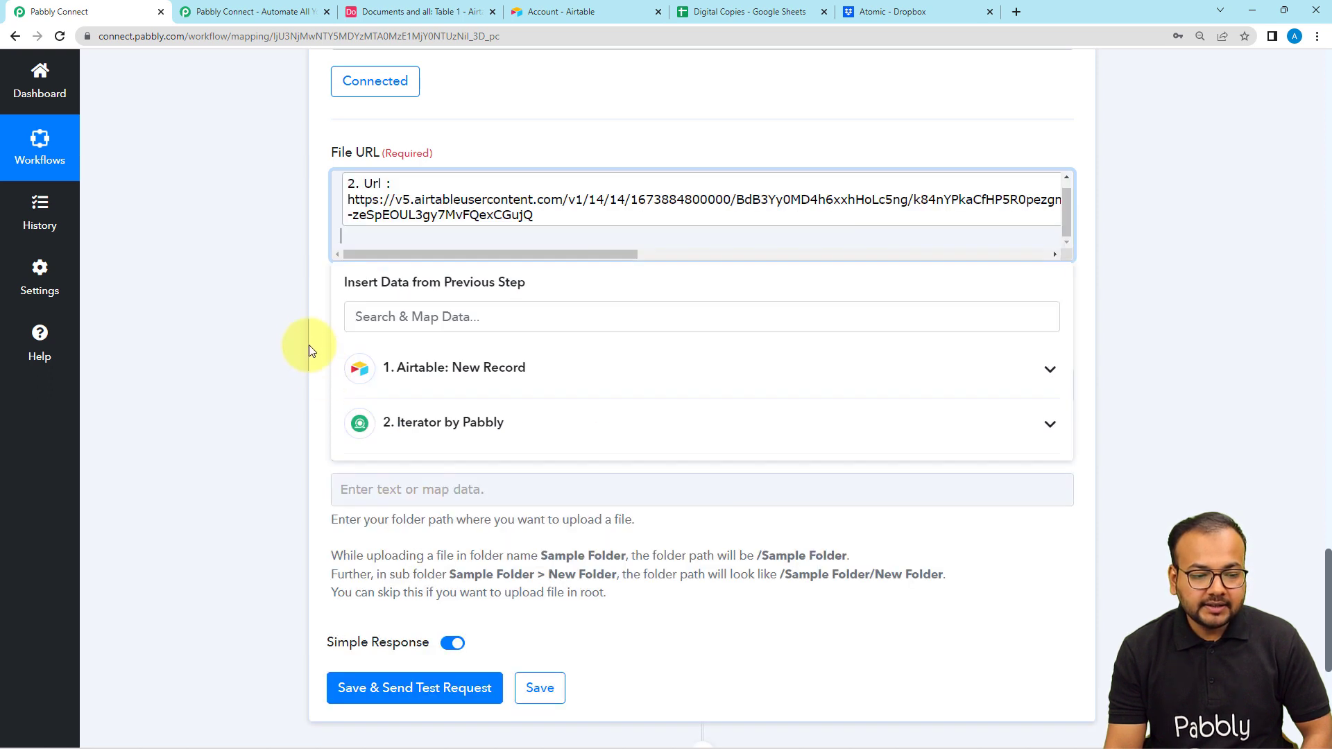
pyautogui.click(306, 340)
# - Map the File Name of the Dropbox upload to the Iterator's Filename value
pyautogui.scroll(-2, 306, 345)
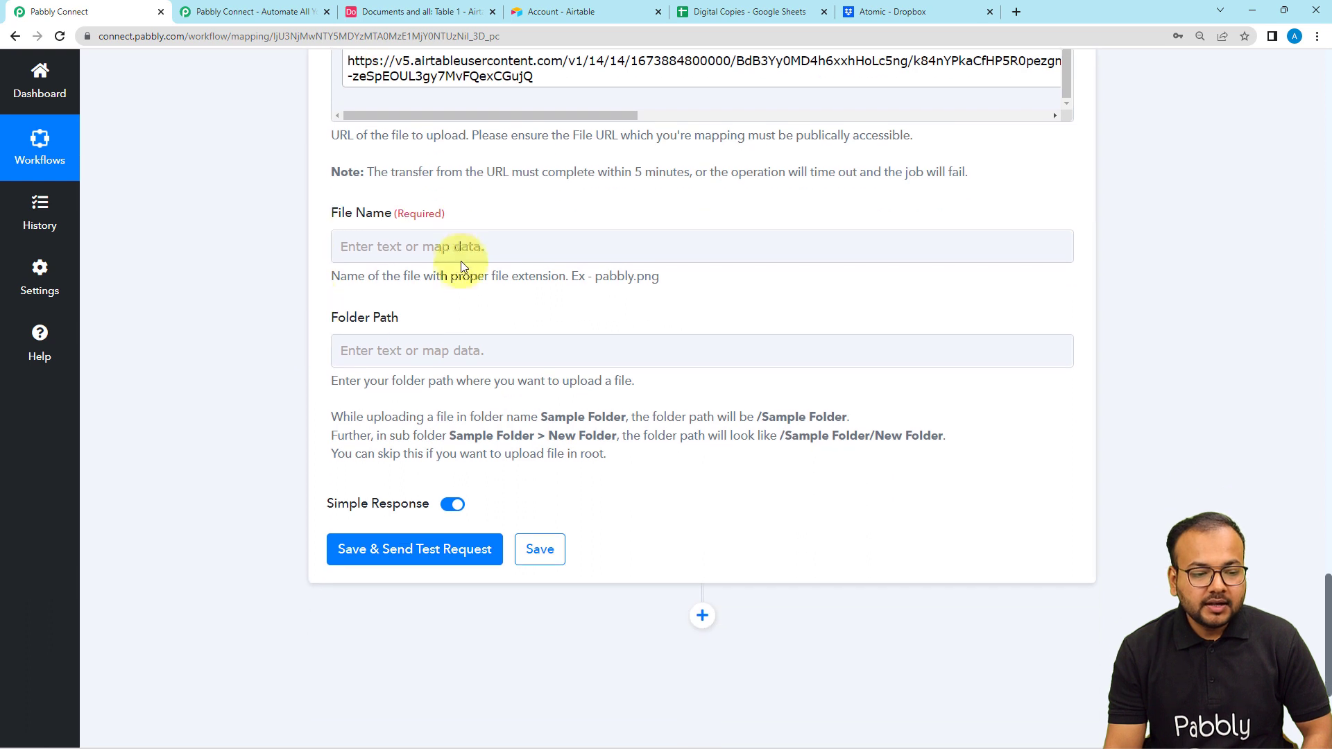
pyautogui.click(454, 246)
pyautogui.click(454, 245)
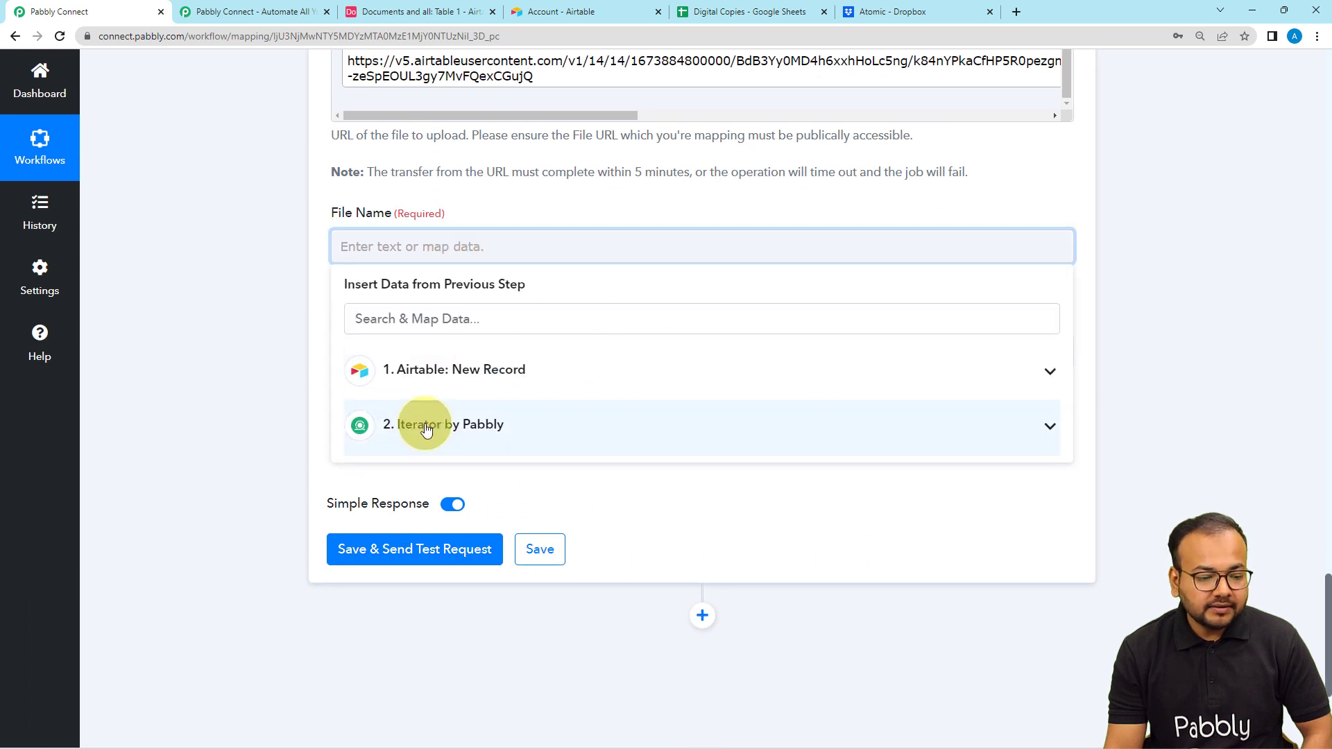
pyautogui.click(441, 452)
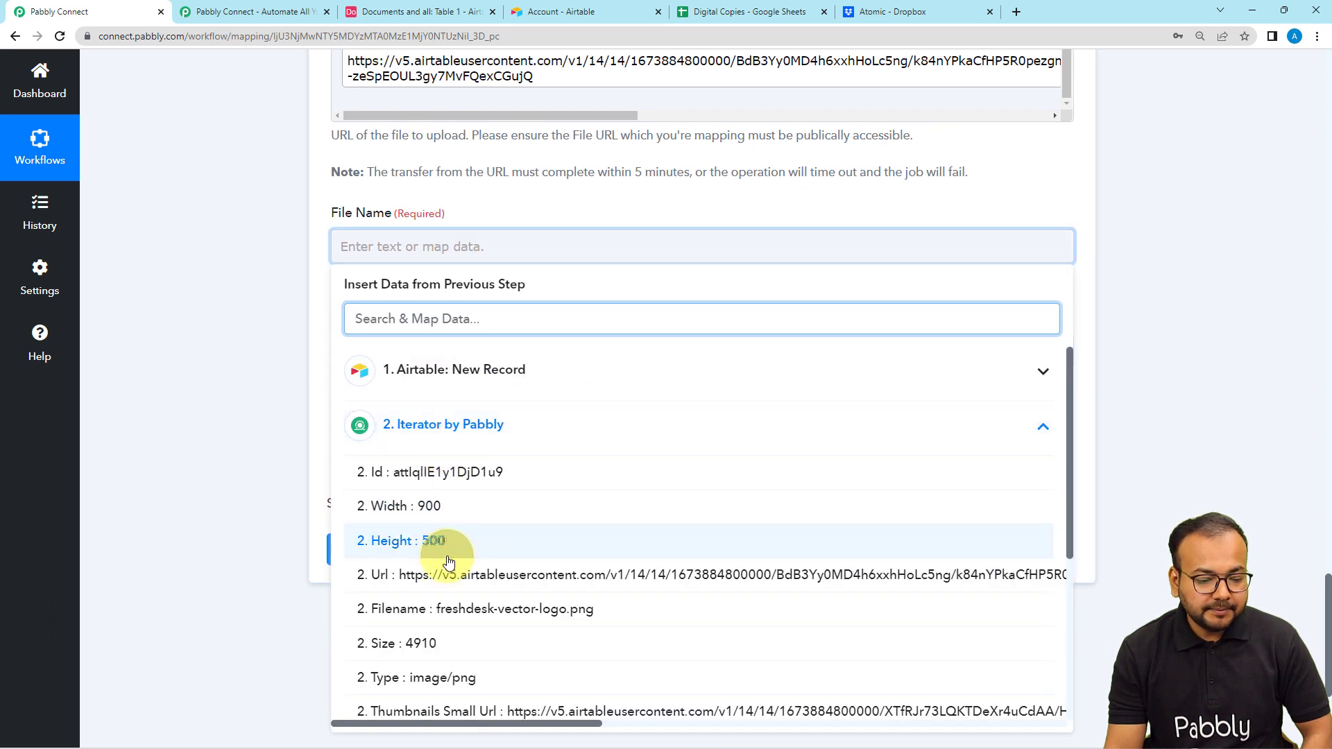
pyautogui.scroll(-1, 444, 548)
pyautogui.scroll(-1, 449, 563)
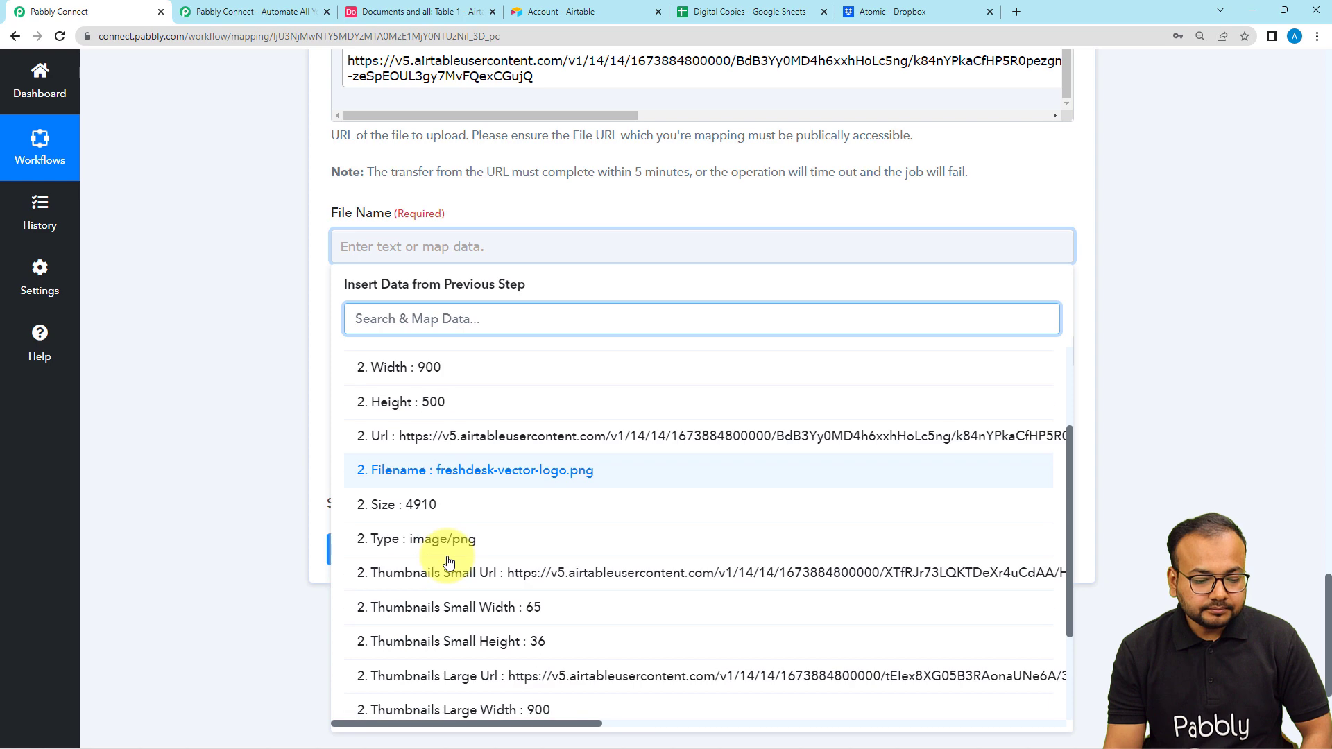
pyautogui.click(416, 470)
pyautogui.click(310, 321)
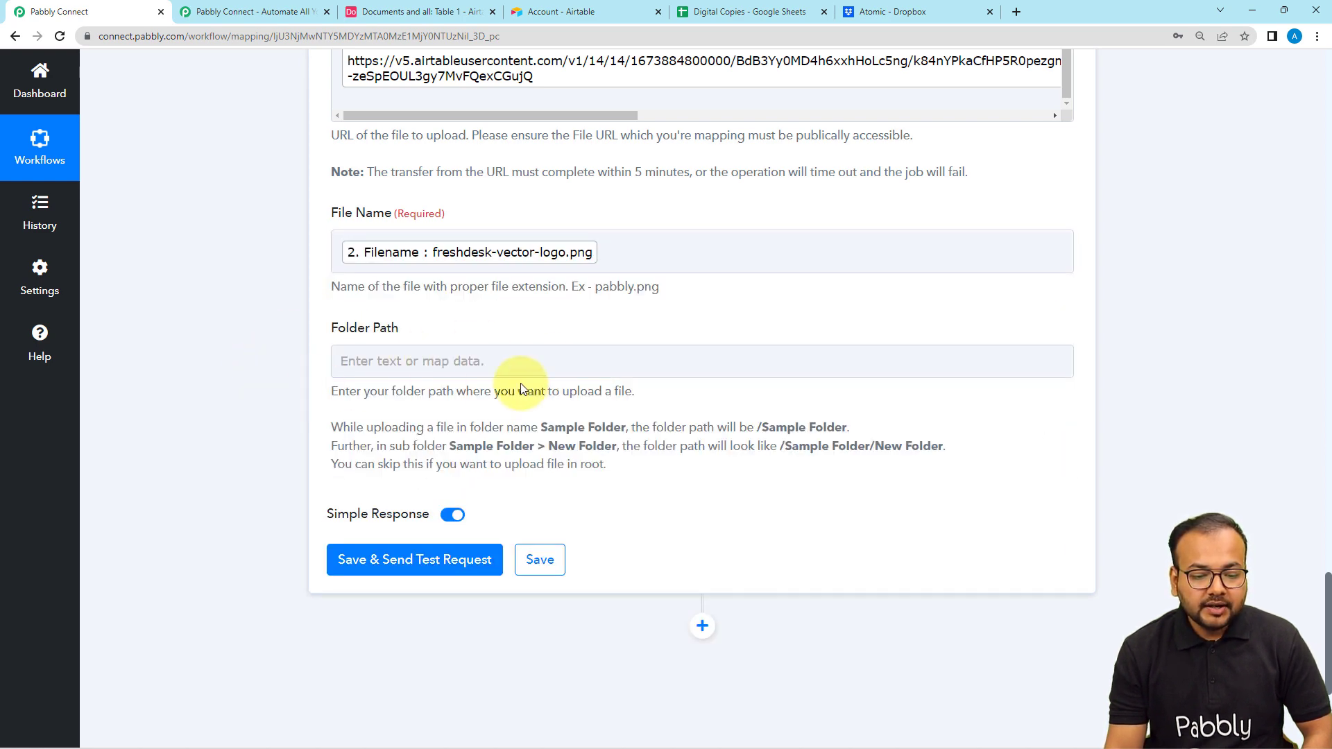
# - Look up the Awesome folder's path in Dropbox and set the Upload File step's Folder Path to /Awesome in Pabbly Connect
pyautogui.click(426, 375)
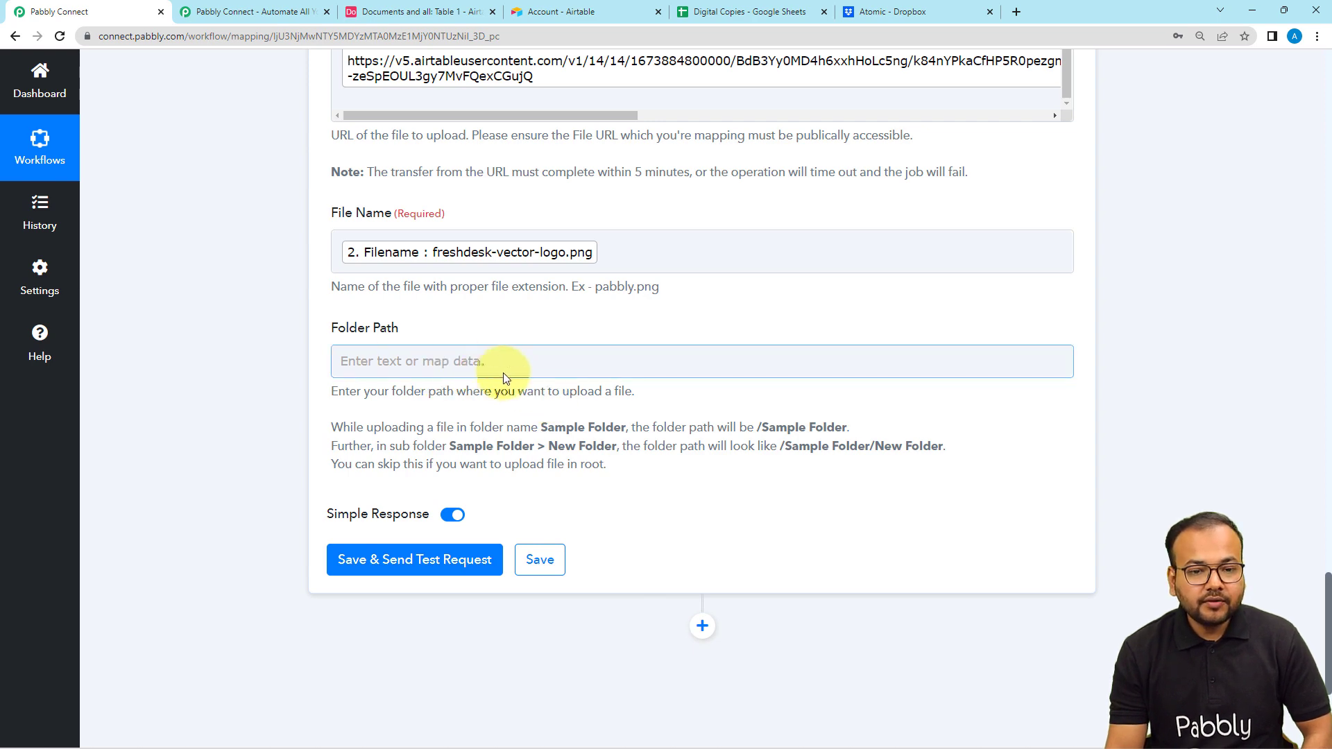
pyautogui.click(903, 19)
pyautogui.click(101, 336)
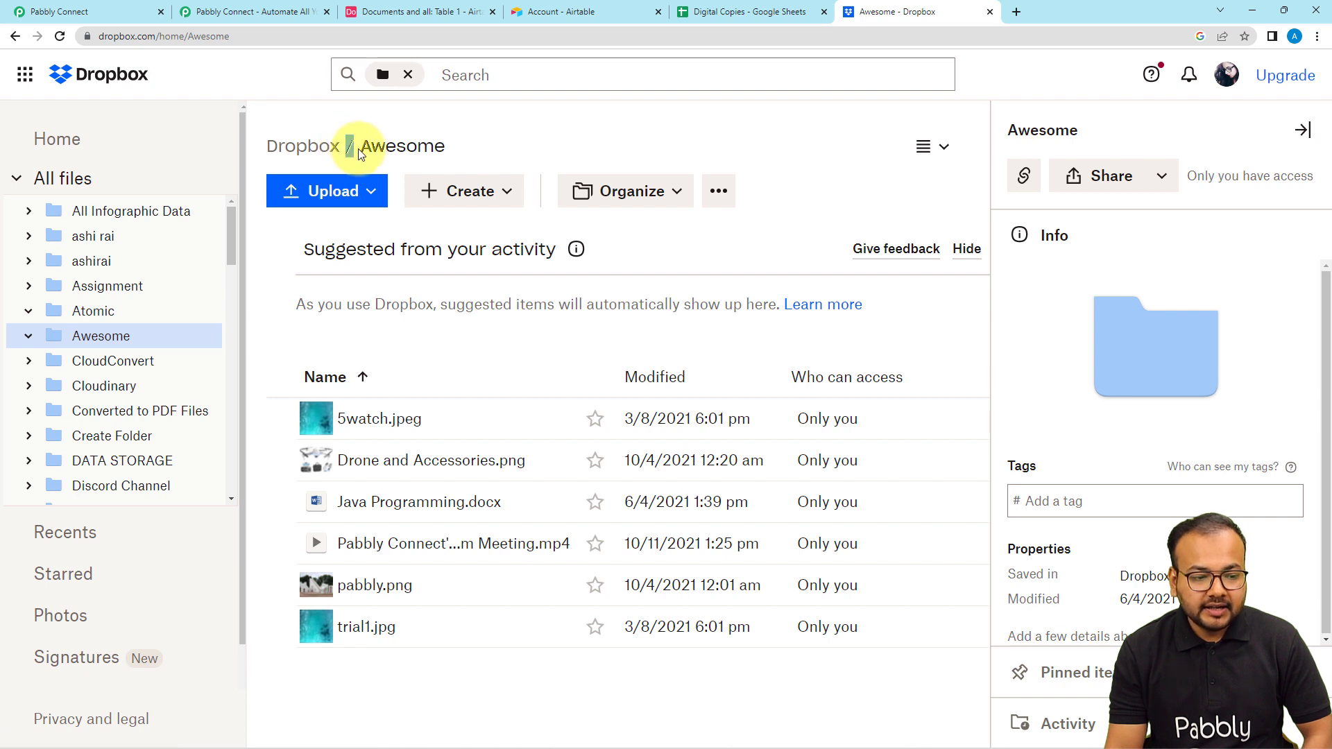
pyautogui.moveTo(389, 149); pyautogui.dragTo(441, 149)
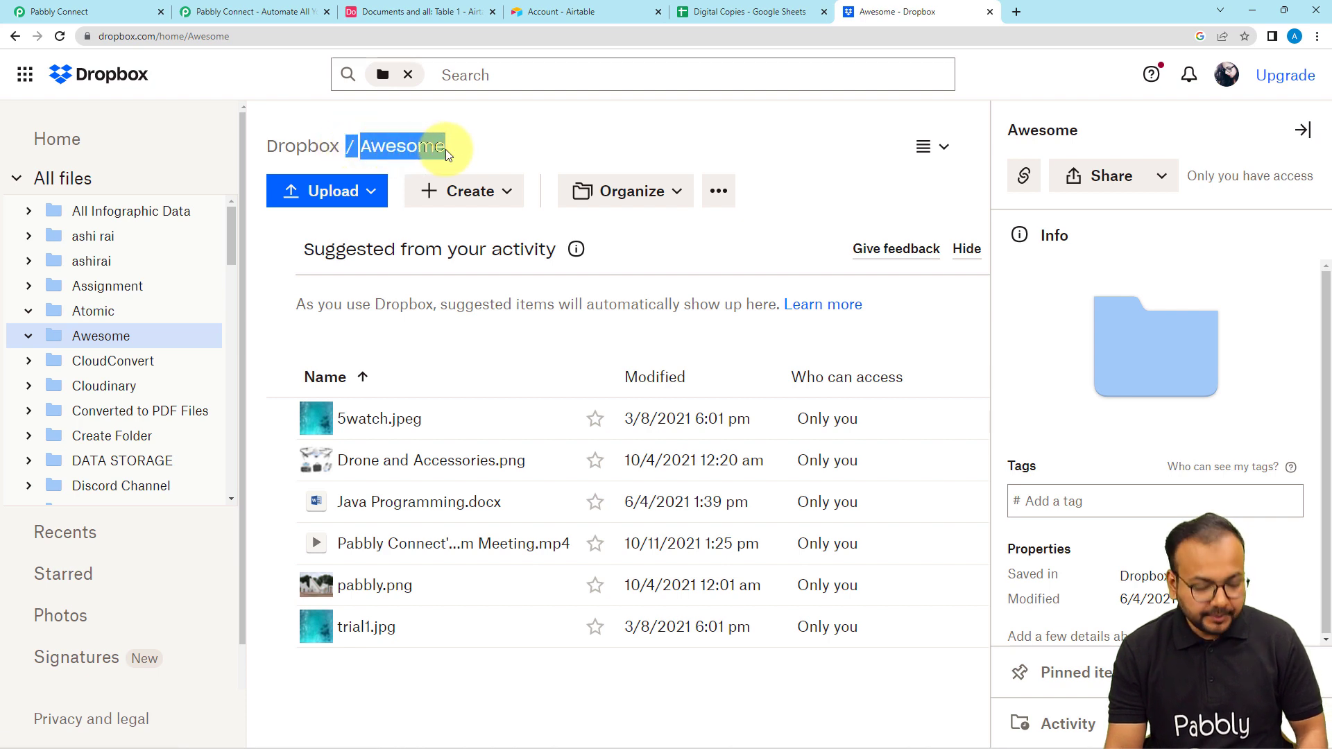
pyautogui.click(84, 11)
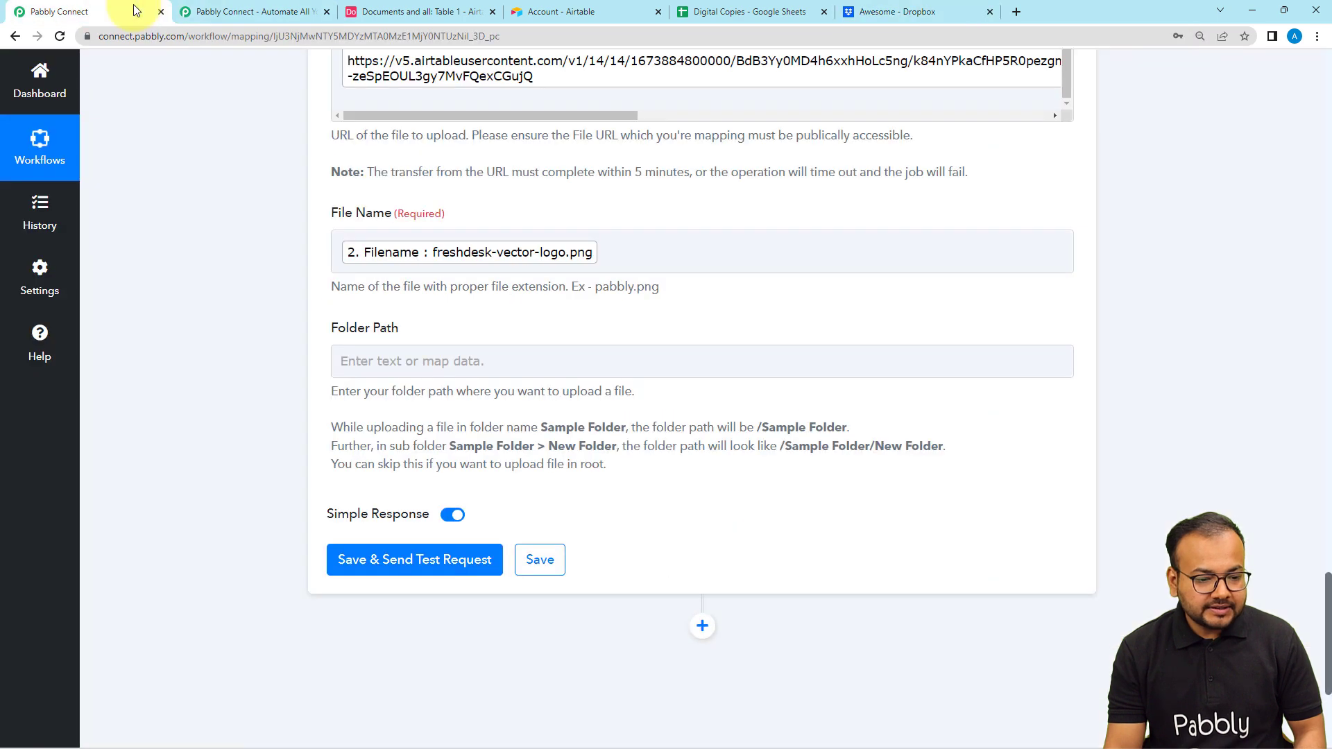
pyautogui.click(394, 358)
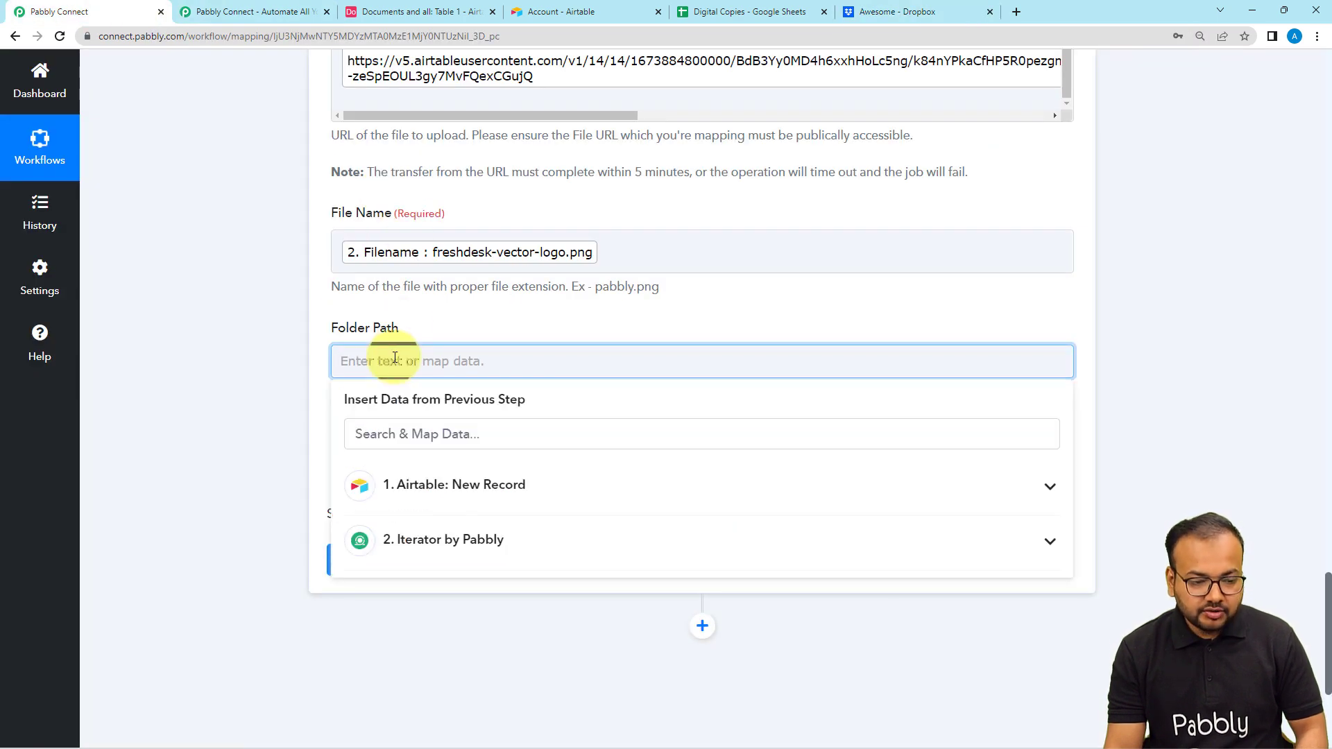
pyautogui.click(252, 347)
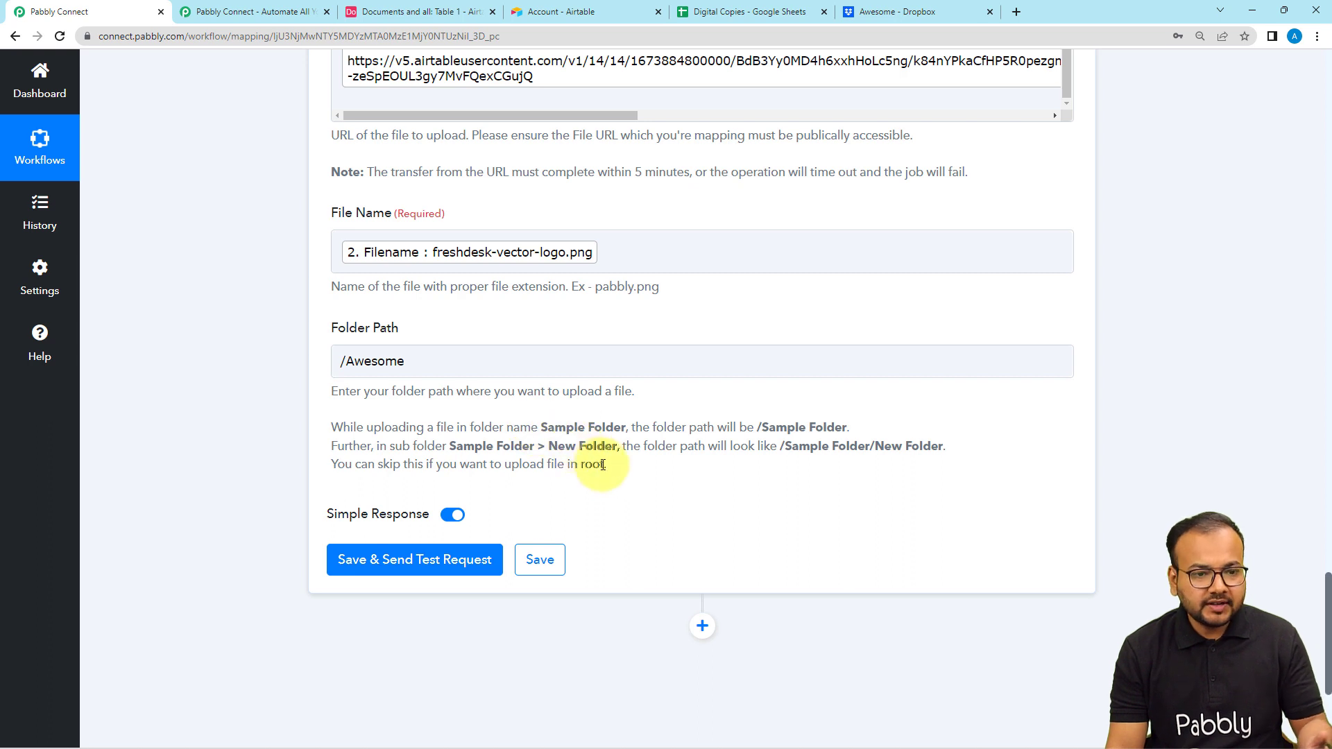
pyautogui.click(339, 362)
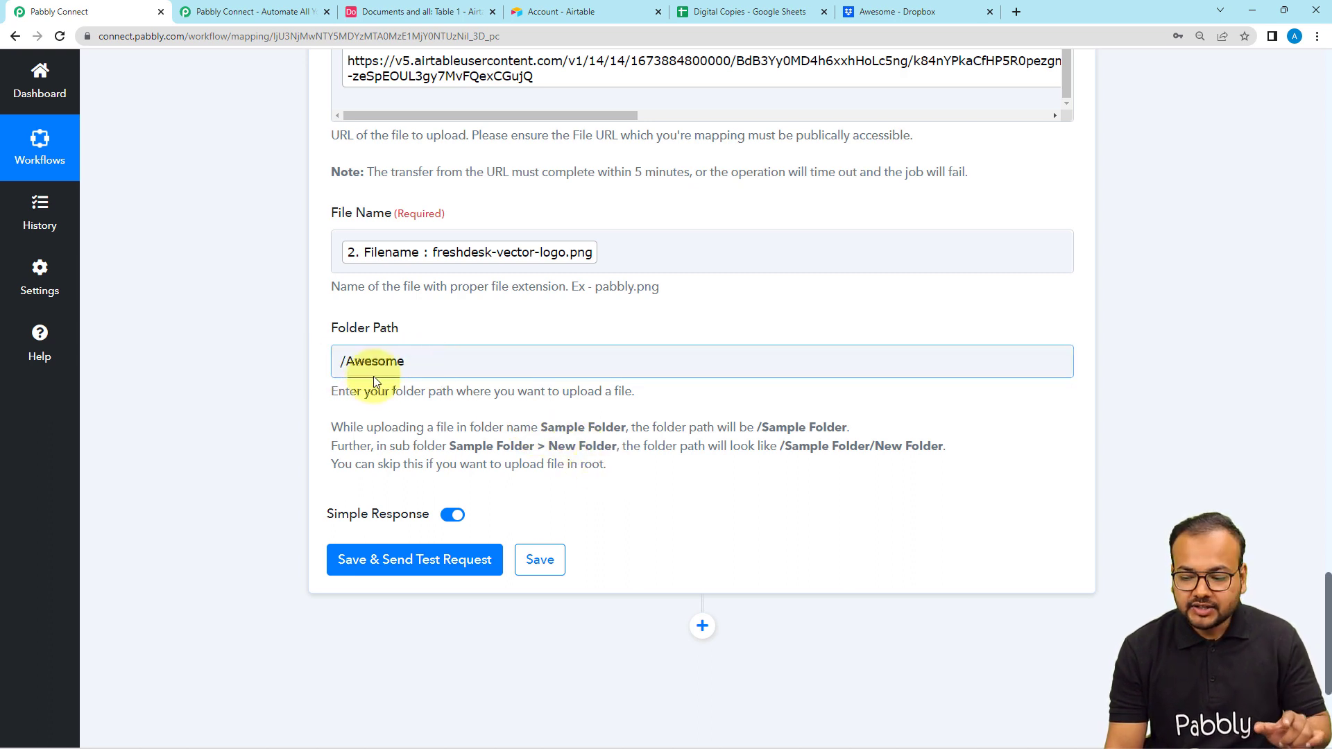
pyautogui.click(249, 393)
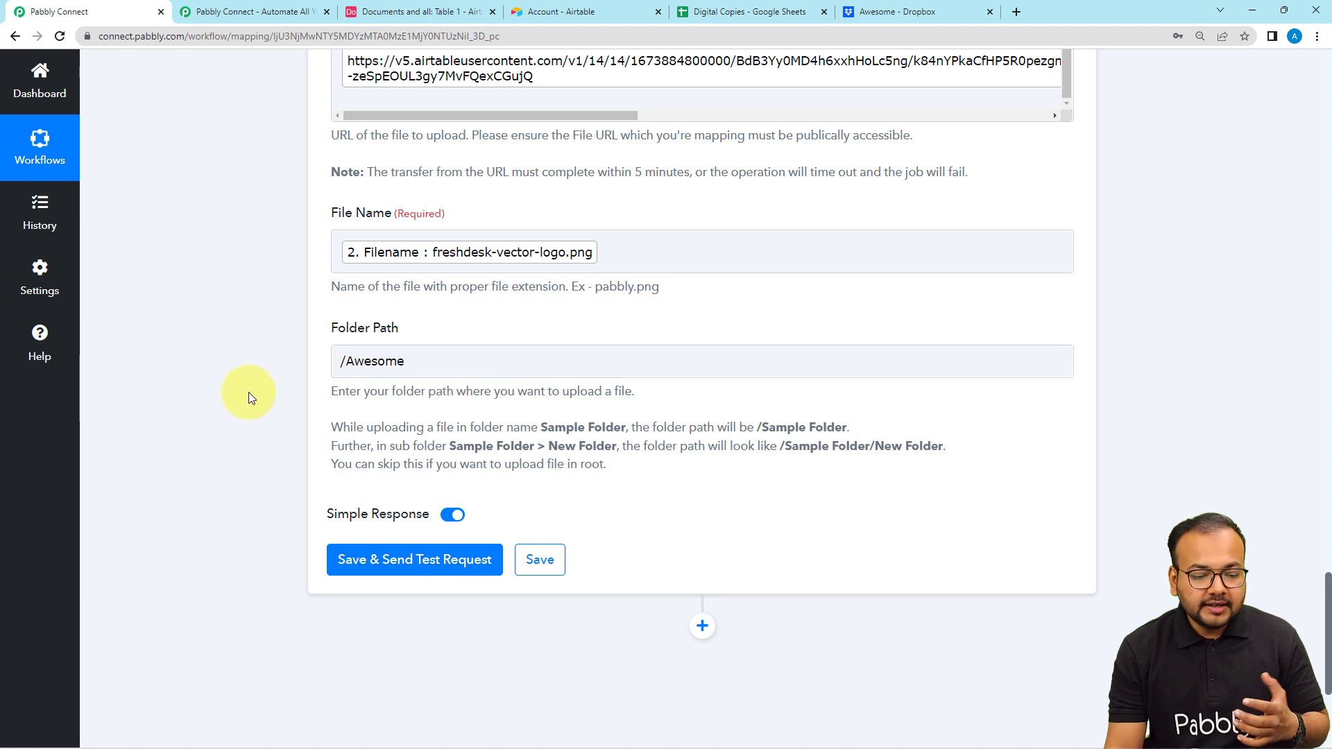
# - Check the target folder's contents in Dropbox, then save the Upload File step in Pabbly Connect and send its test request
pyautogui.scroll(-2, 256, 416)
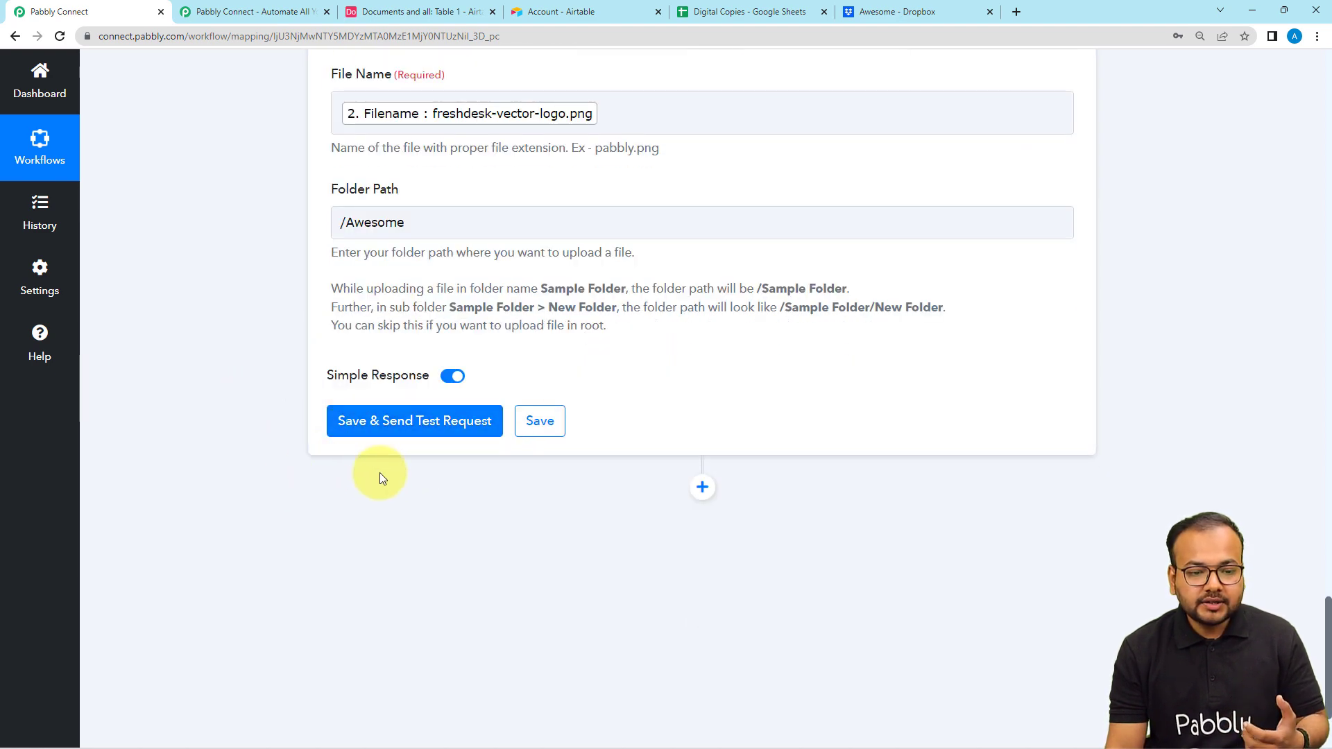
pyautogui.scroll(6, 485, 417)
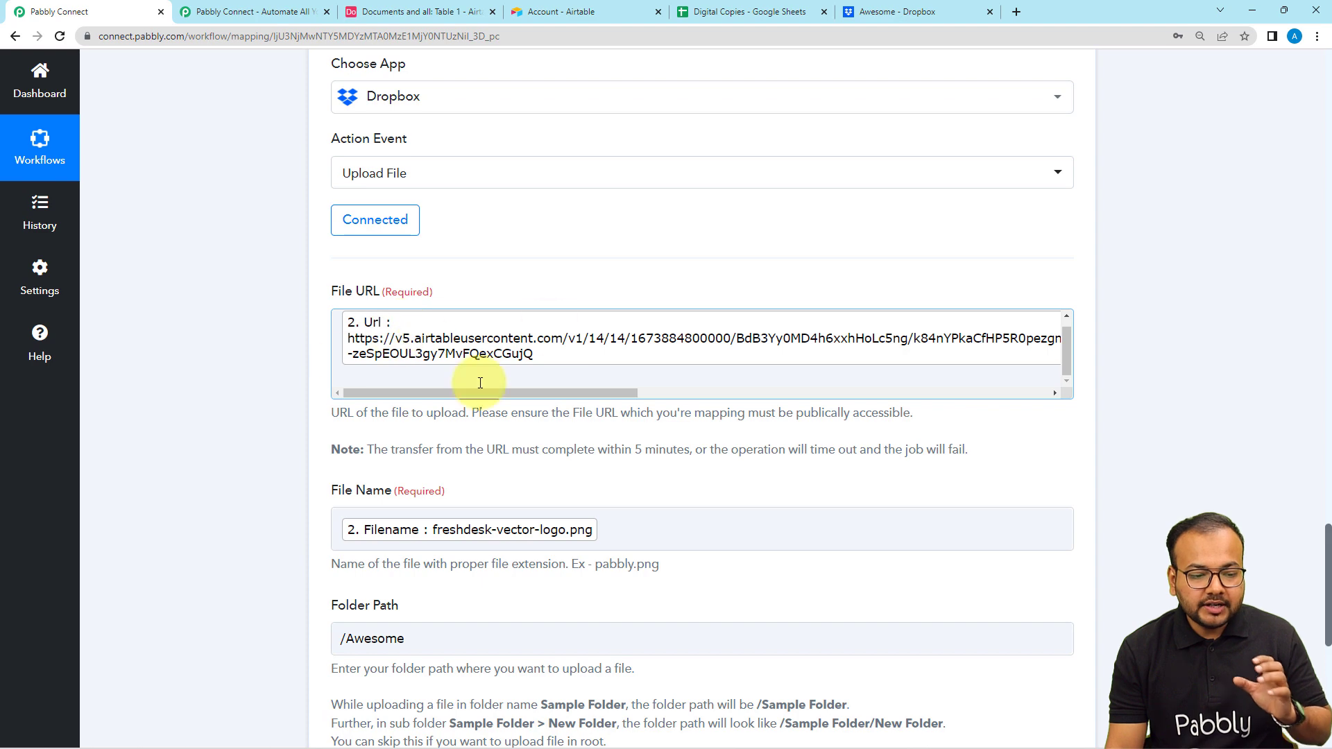
pyautogui.click(935, 15)
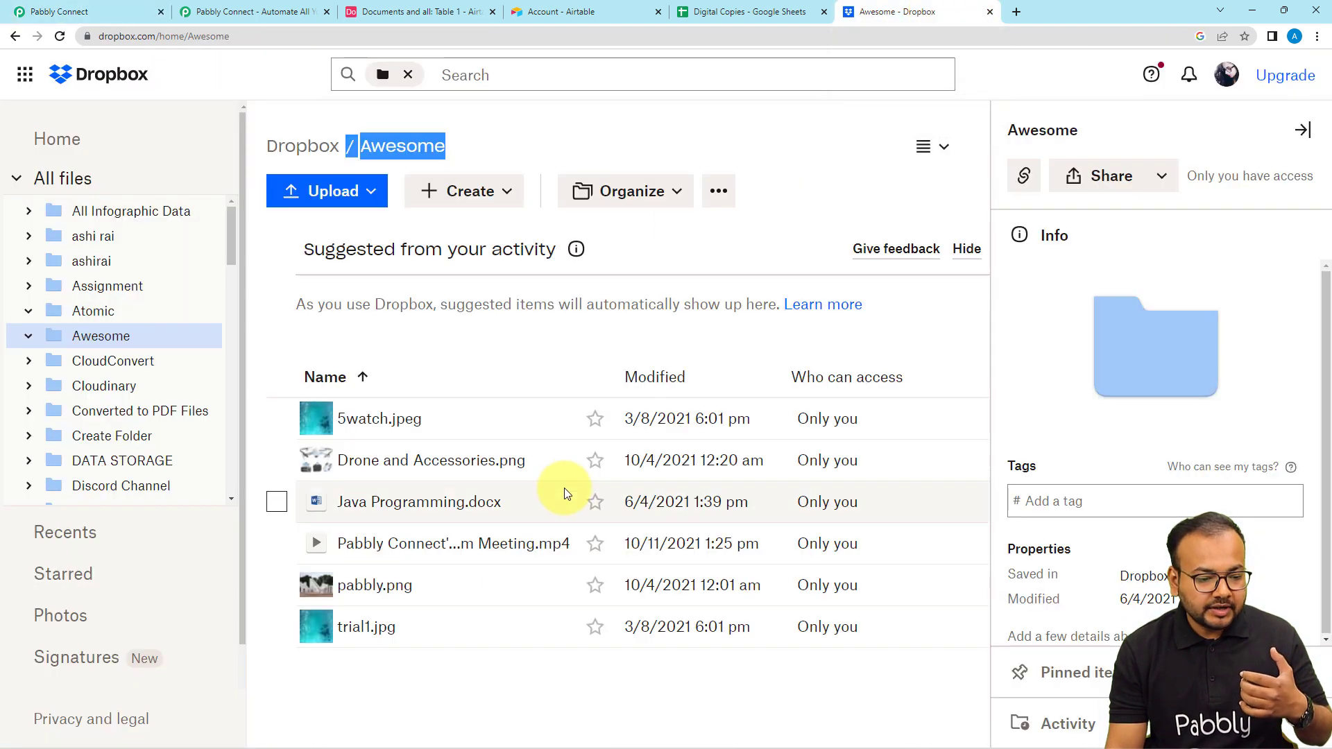
pyautogui.click(136, 17)
pyautogui.scroll(-7, 263, 333)
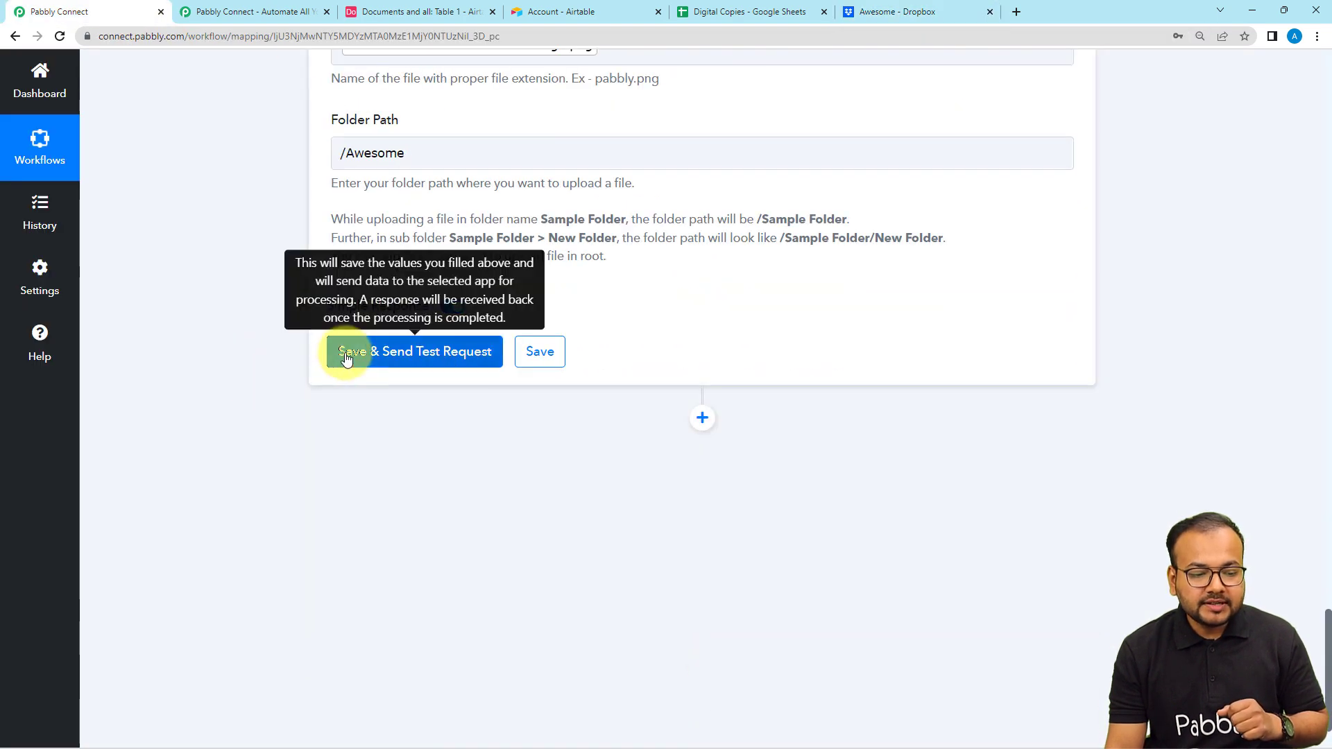
pyautogui.click(347, 355)
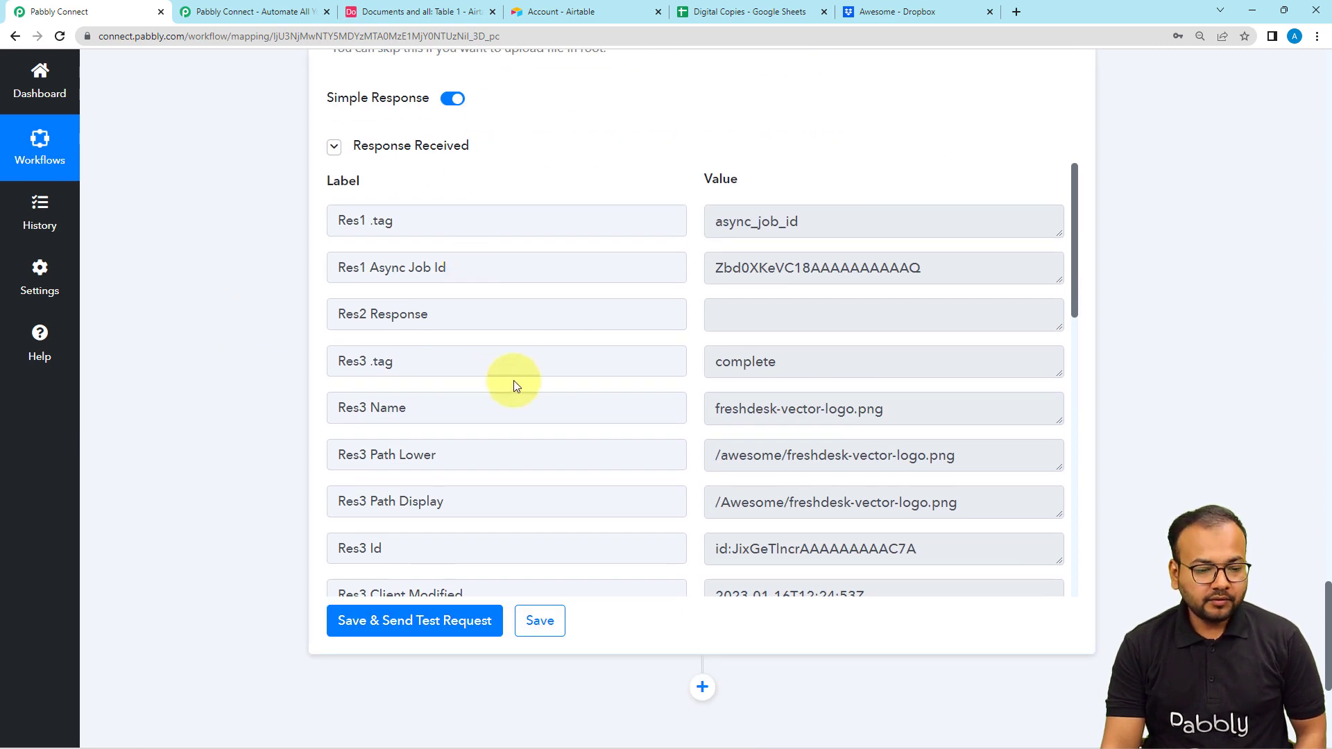
# - Check the Awesome folder in Dropbox for the uploaded file and compare it with the new Airtable record's attachments
pyautogui.click(943, 9)
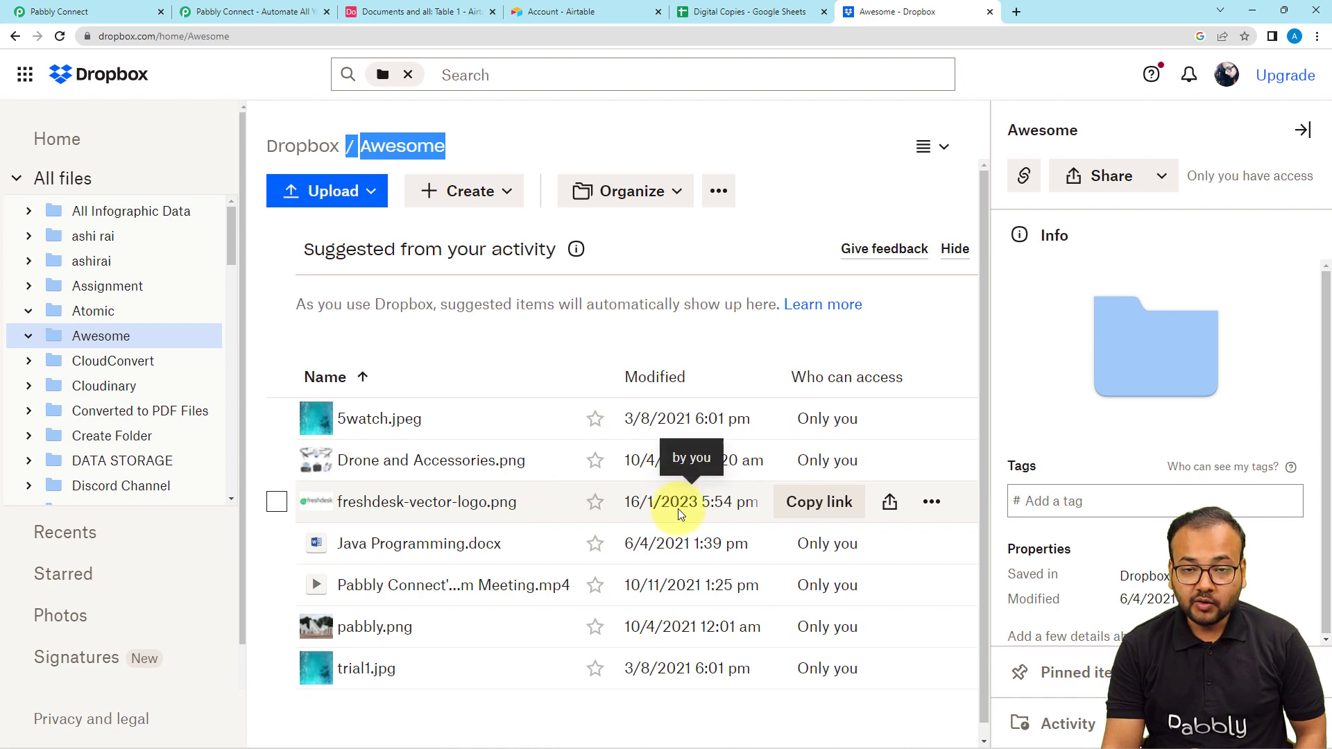
pyautogui.click(142, 8)
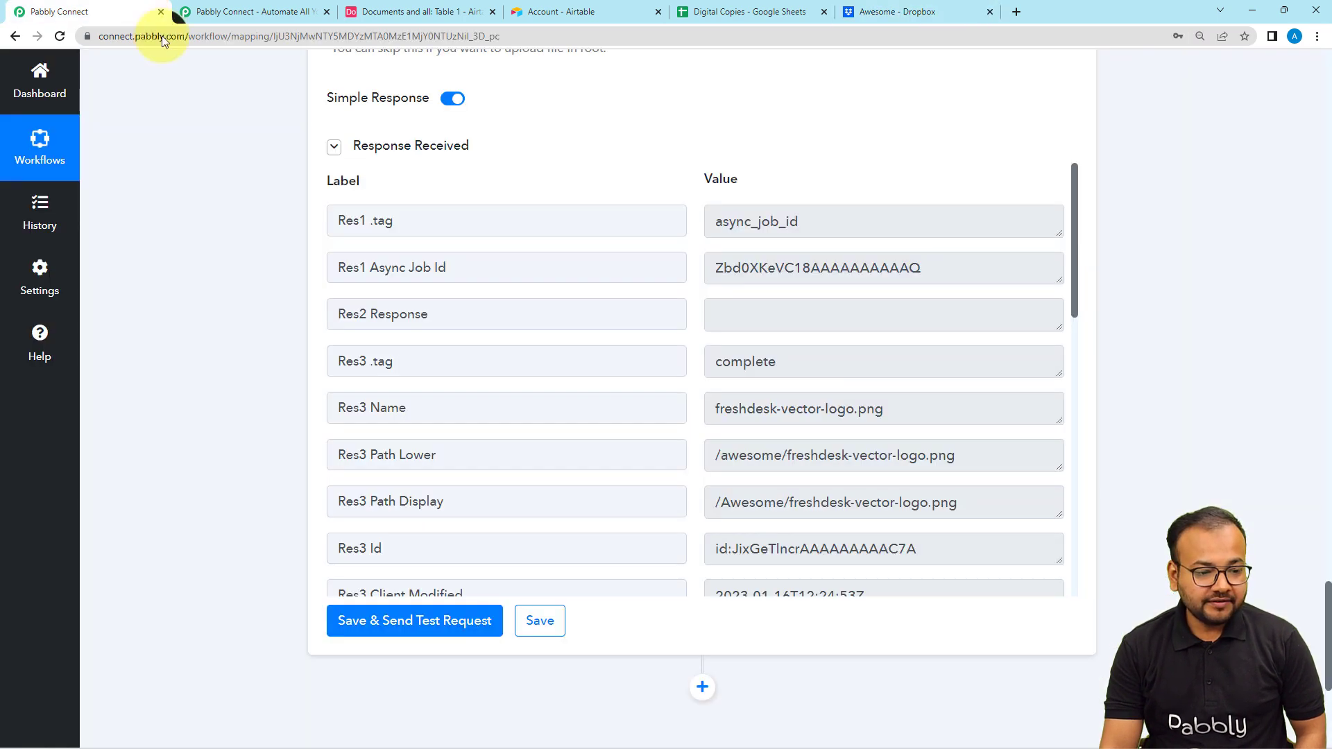
pyautogui.scroll(8, 273, 262)
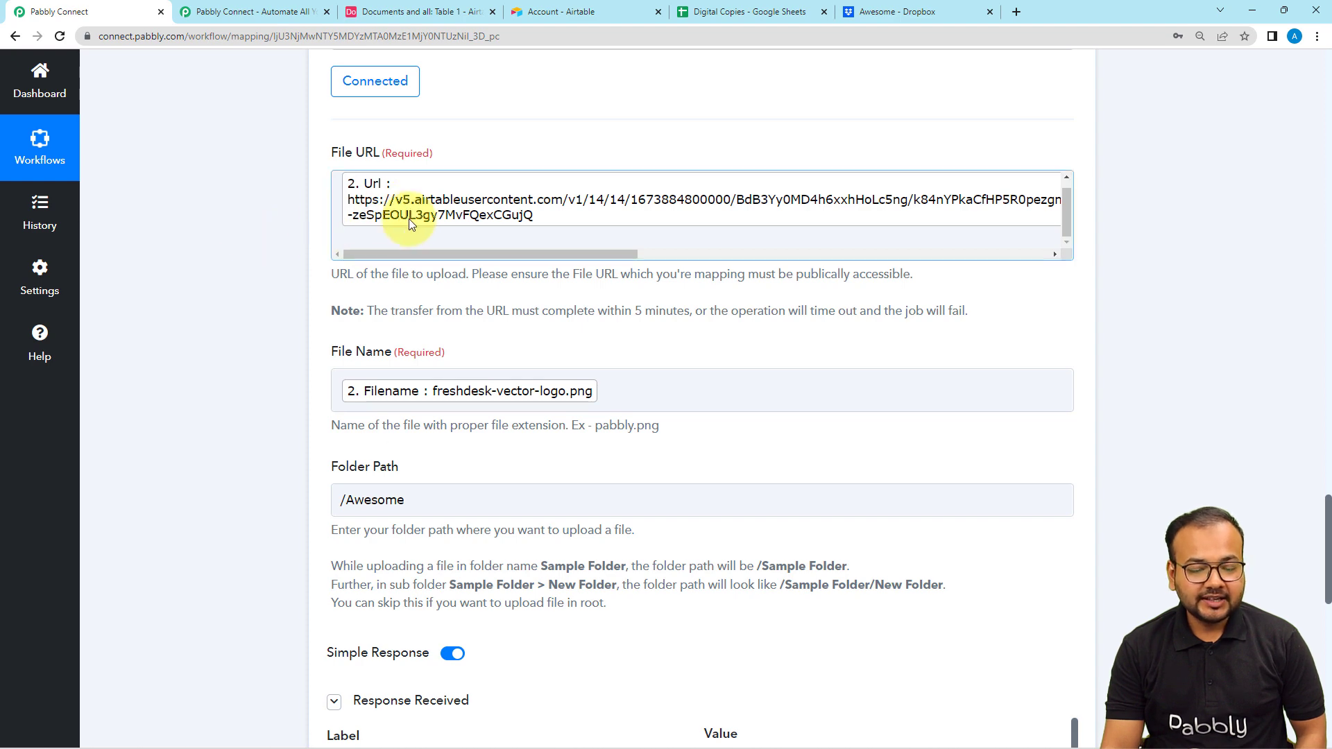
pyautogui.click(883, 14)
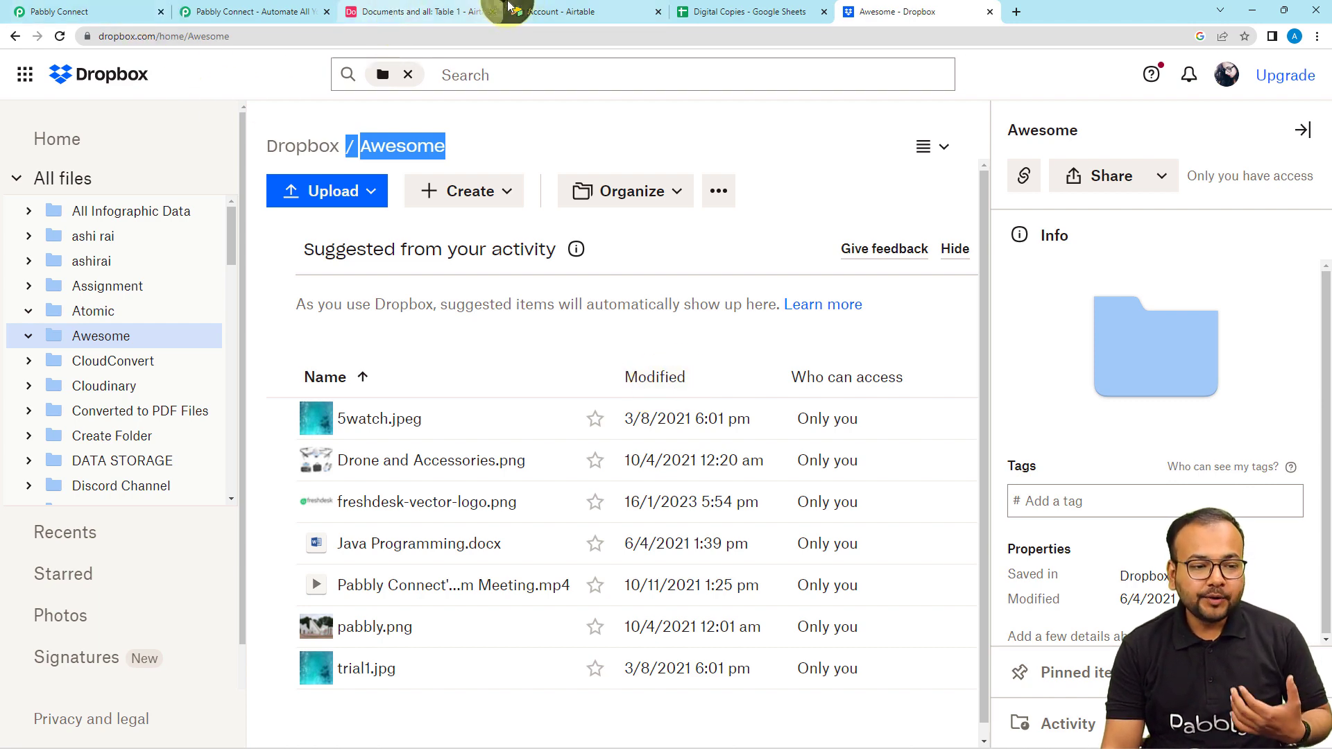
pyautogui.click(467, 12)
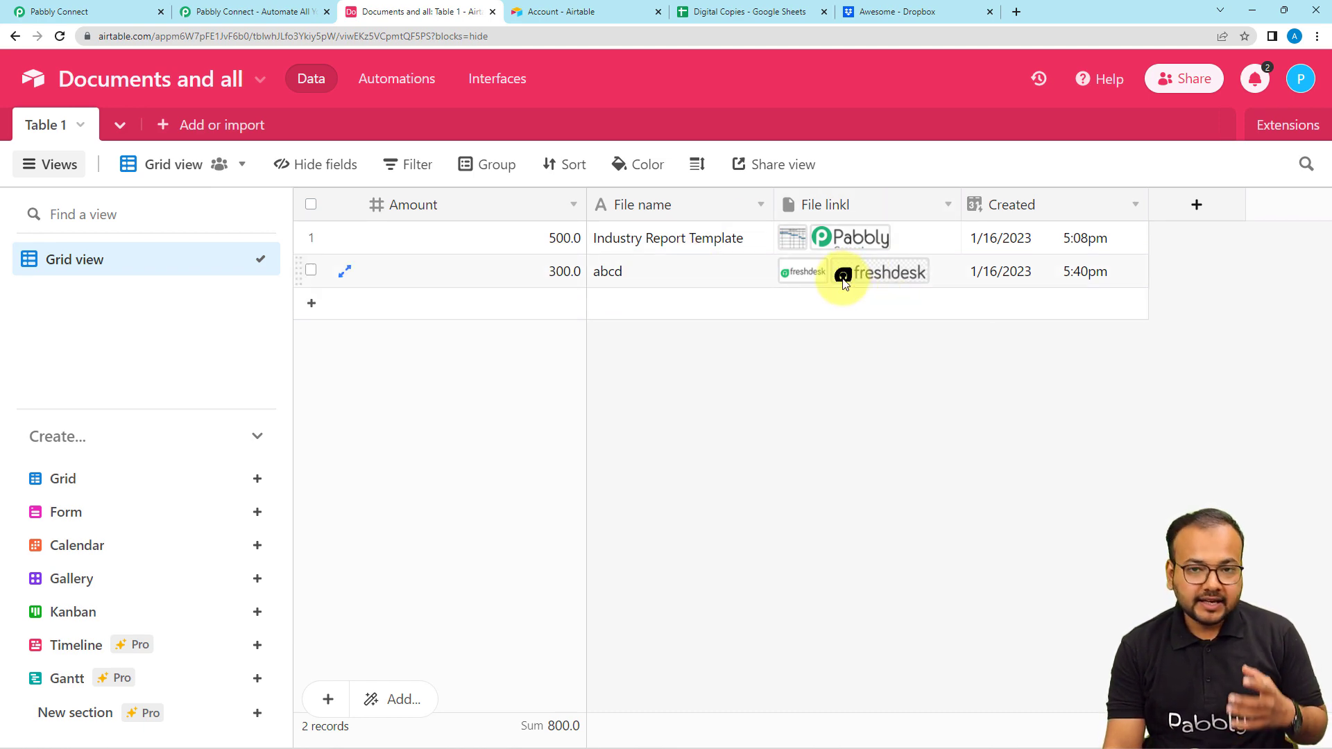
pyautogui.click(59, 11)
pyautogui.scroll(5, 205, 143)
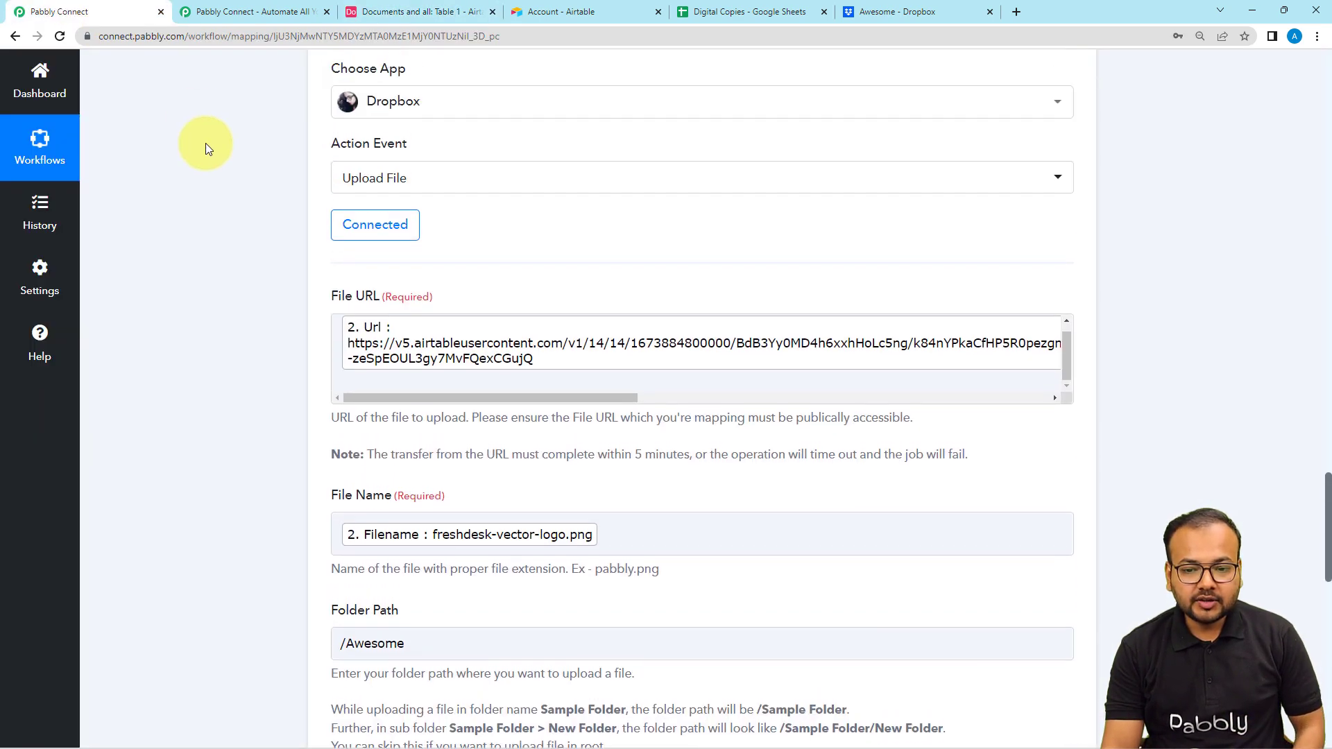
# - Examine the Airtable trigger's polling interval in Pabbly Connect, along with the source table in Airtable and the destination folder in Dropbox
pyautogui.click(1330, 160)
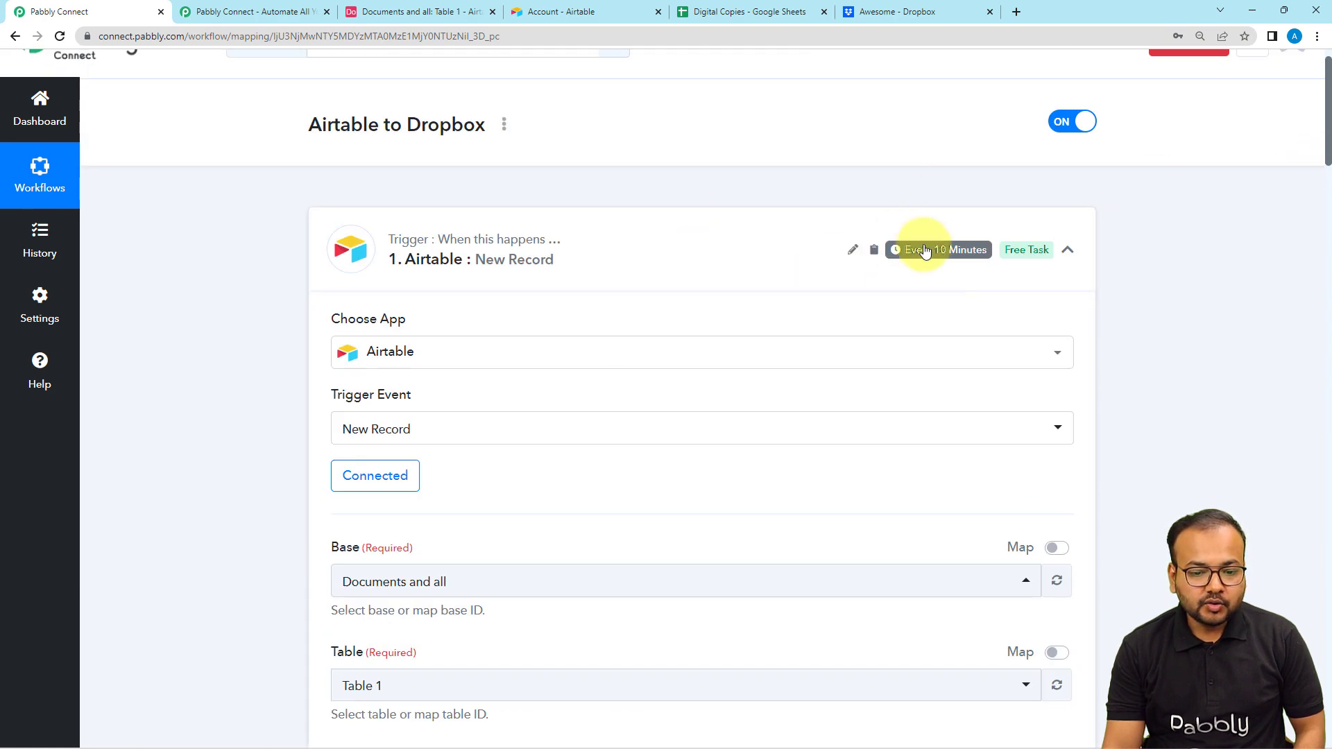
pyautogui.moveTo(934, 260)
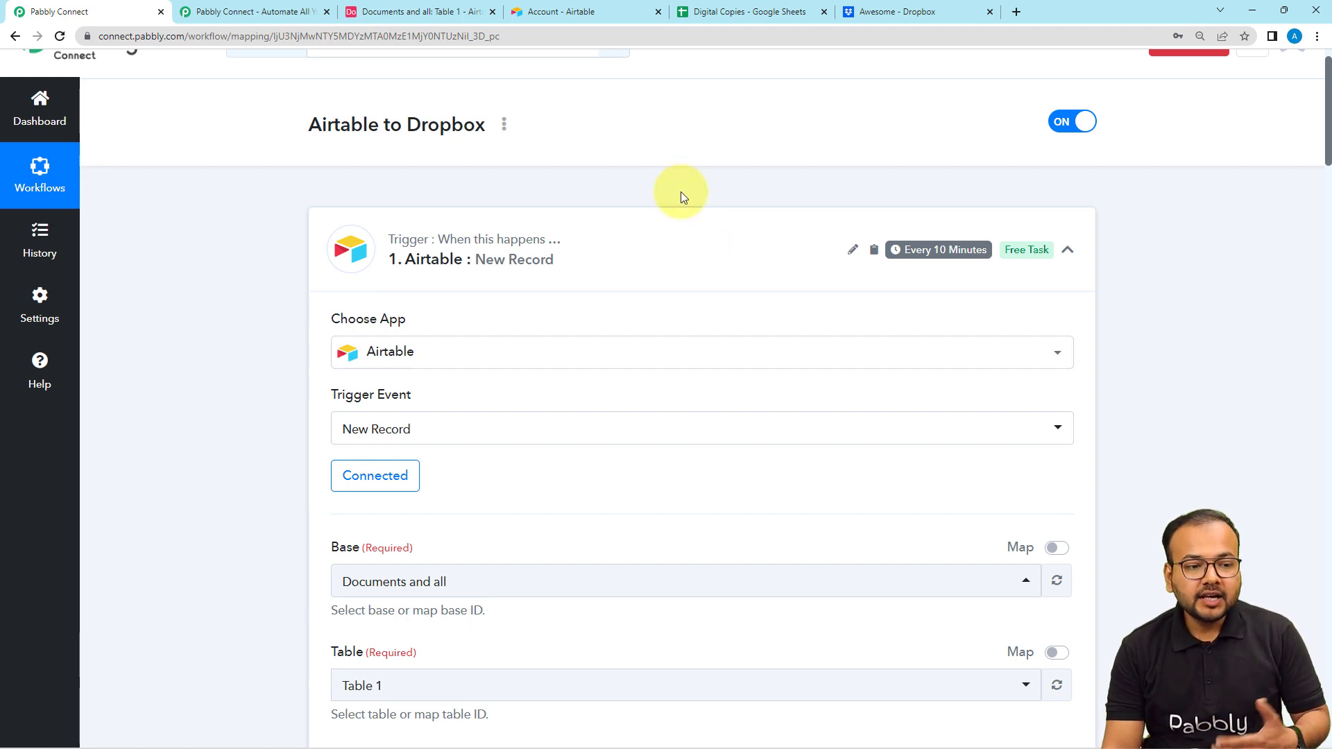
pyautogui.click(401, 15)
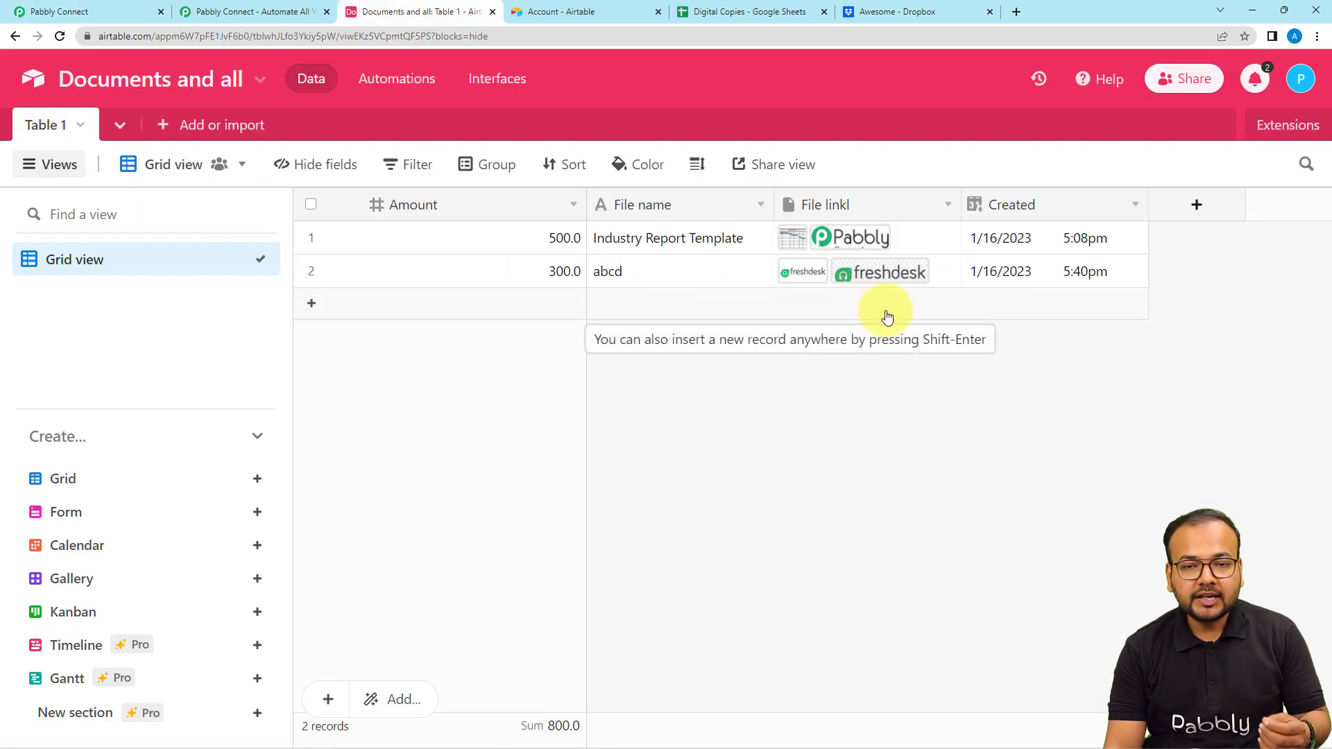
pyautogui.click(129, 11)
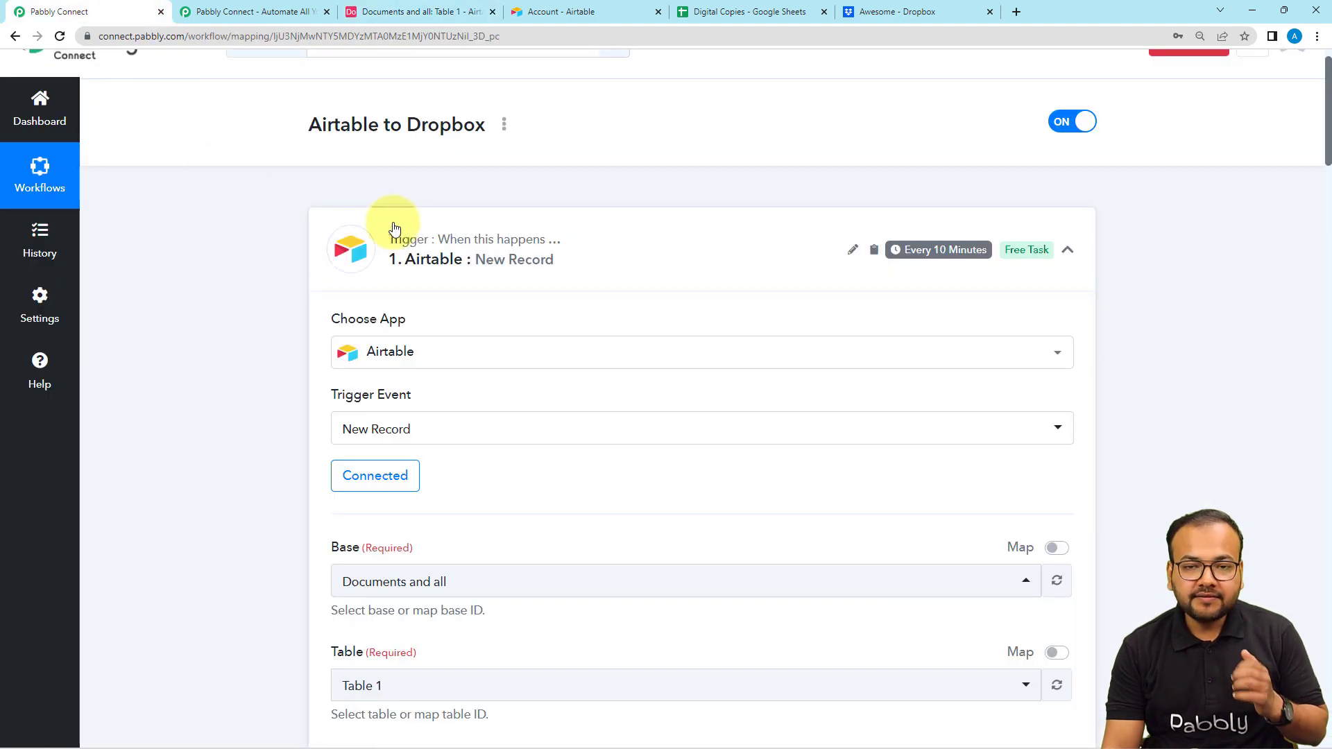
pyautogui.click(916, 11)
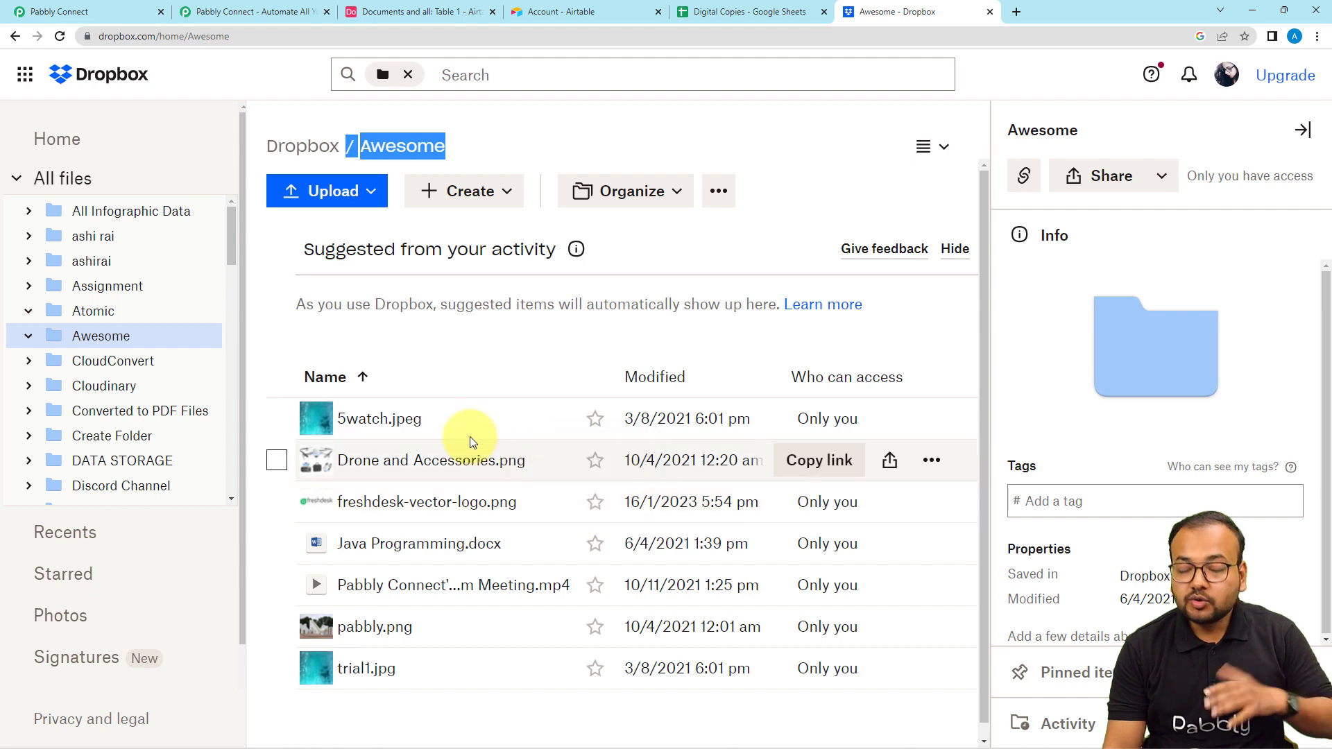
pyautogui.click(93, 12)
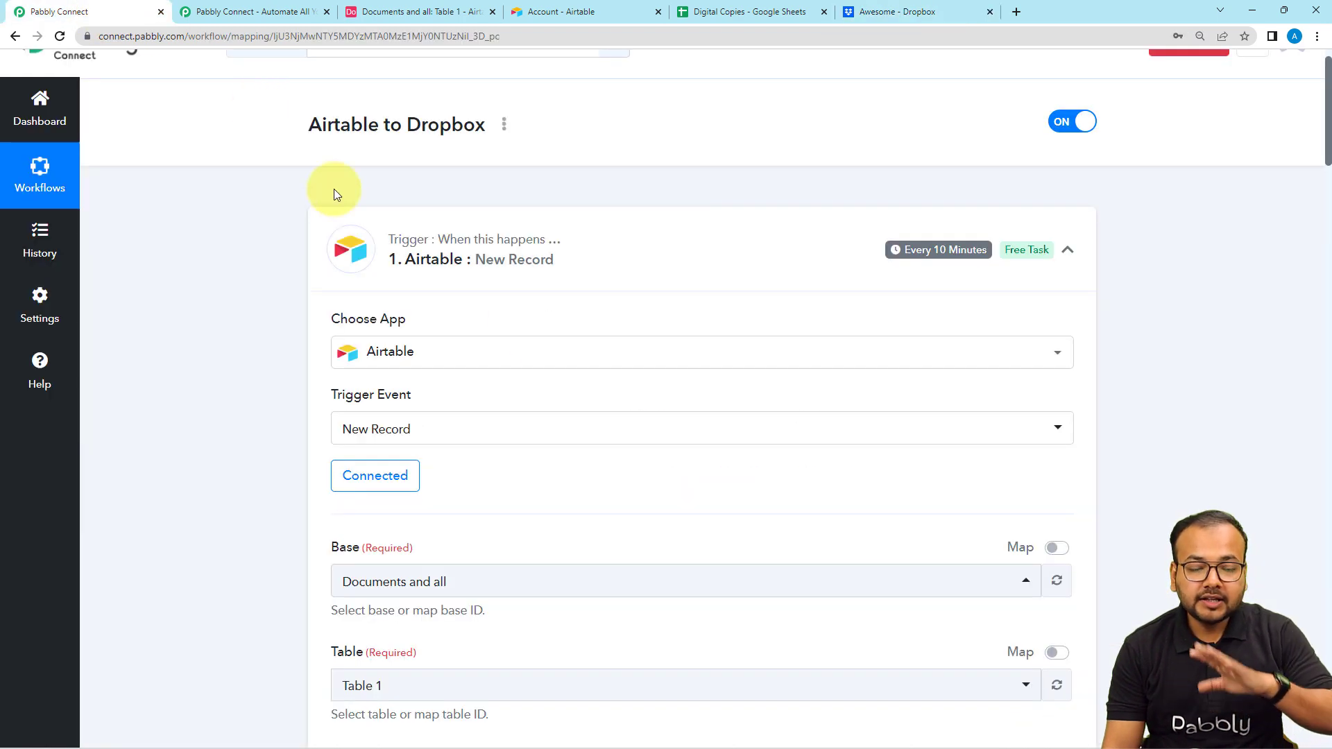
# - Collapse the Airtable trigger, the Iterator and the Dropbox Upload File steps to show the whole workflow
pyautogui.click(478, 254)
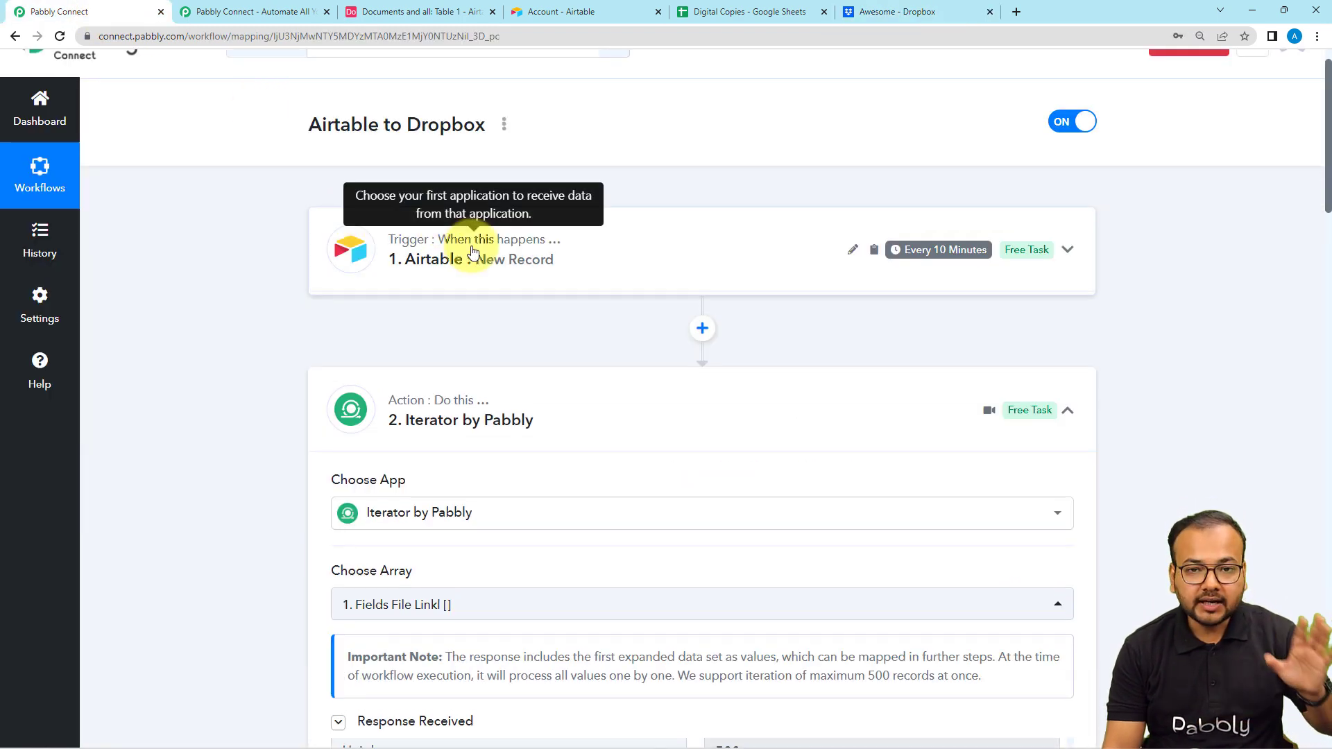
pyautogui.click(542, 409)
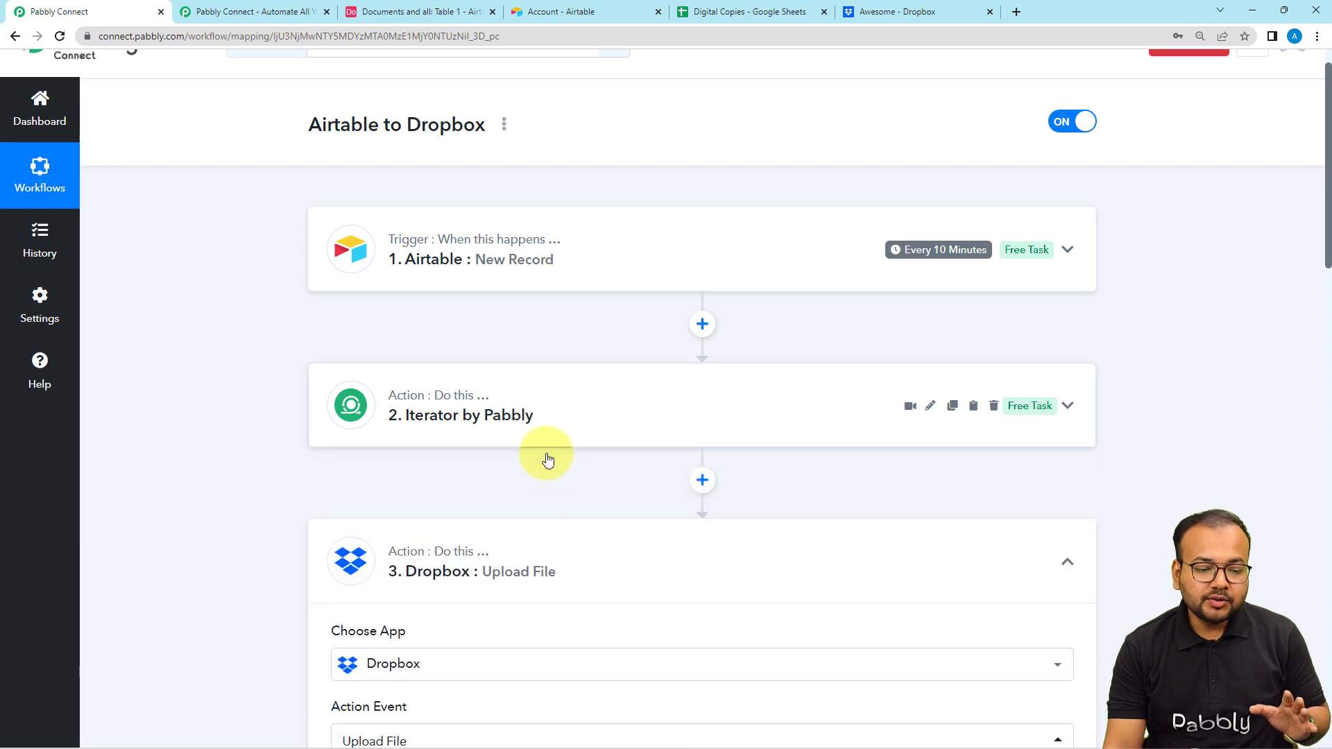
pyautogui.click(558, 549)
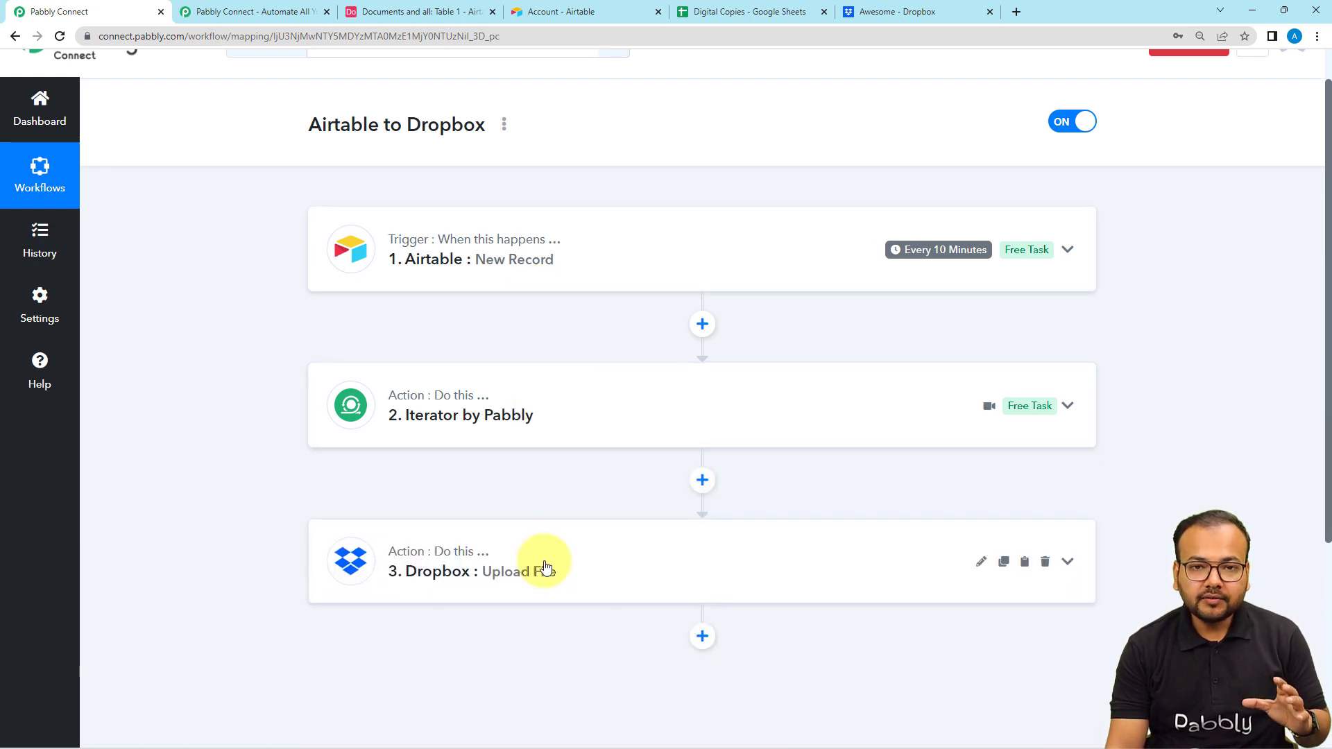